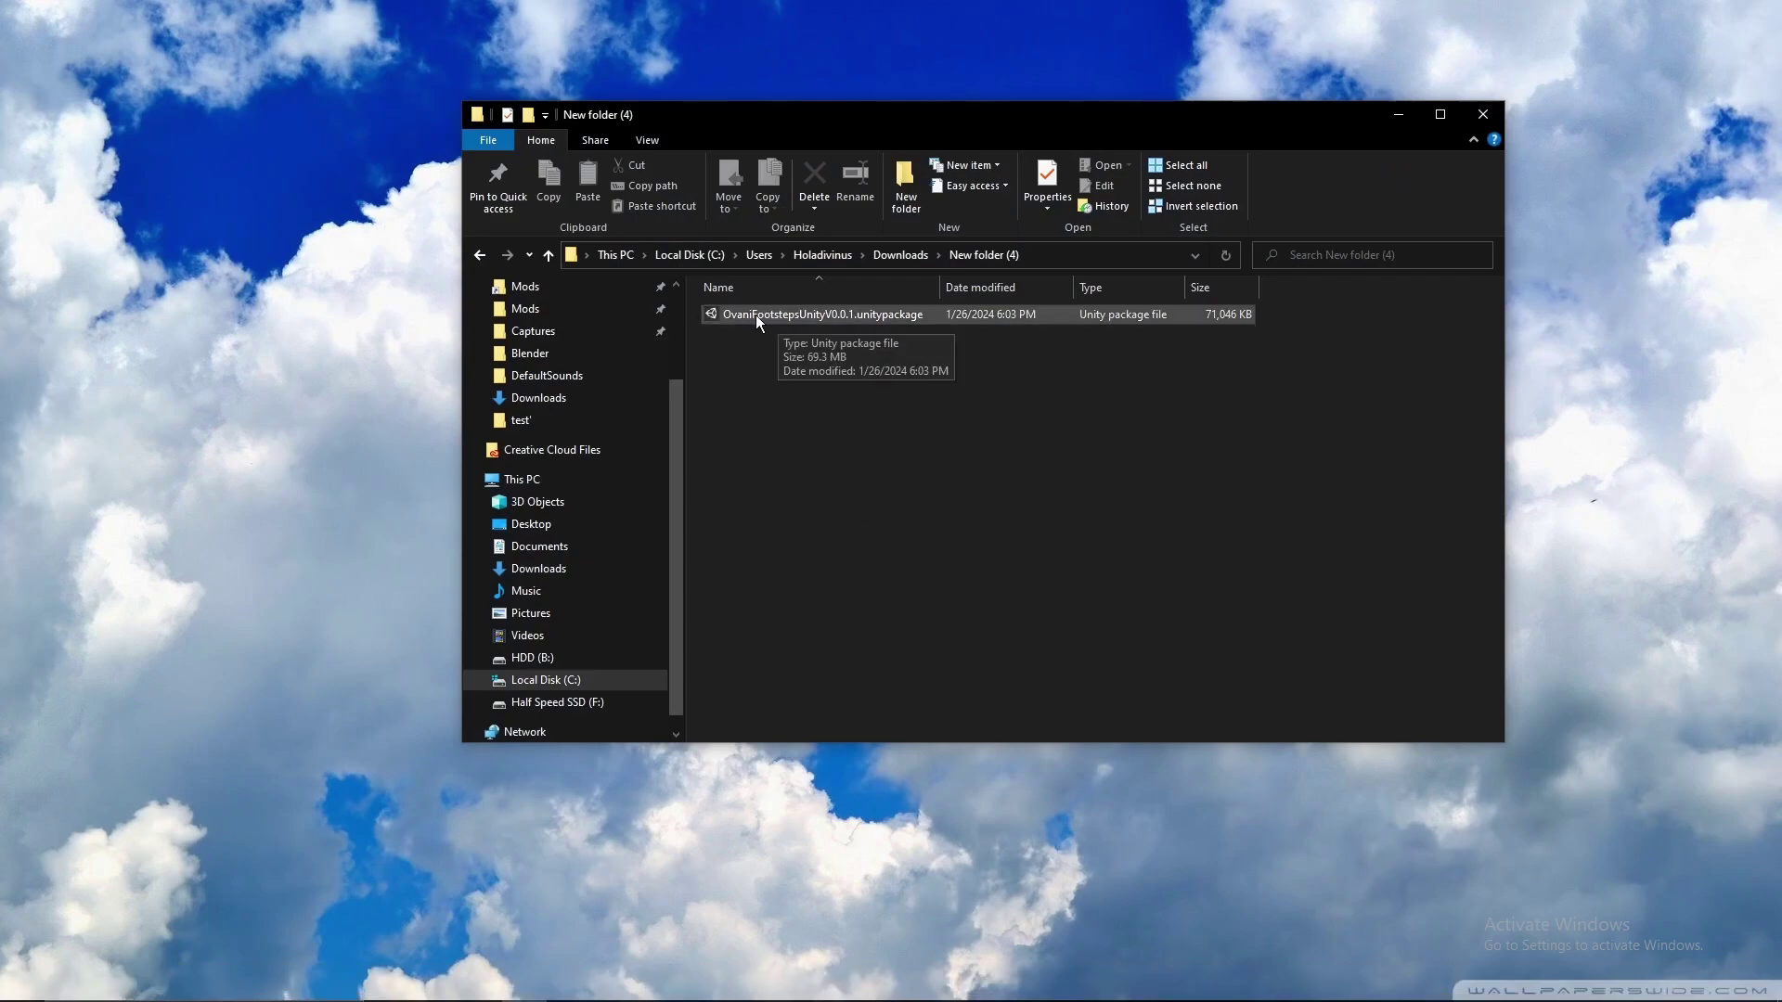
Import the OvaniFootstepsUnityV0.0.1.unitypackage file from the downloads folder into the open Unity project and close the import dialog.
left_click_drag(727, 316, 605, 743)
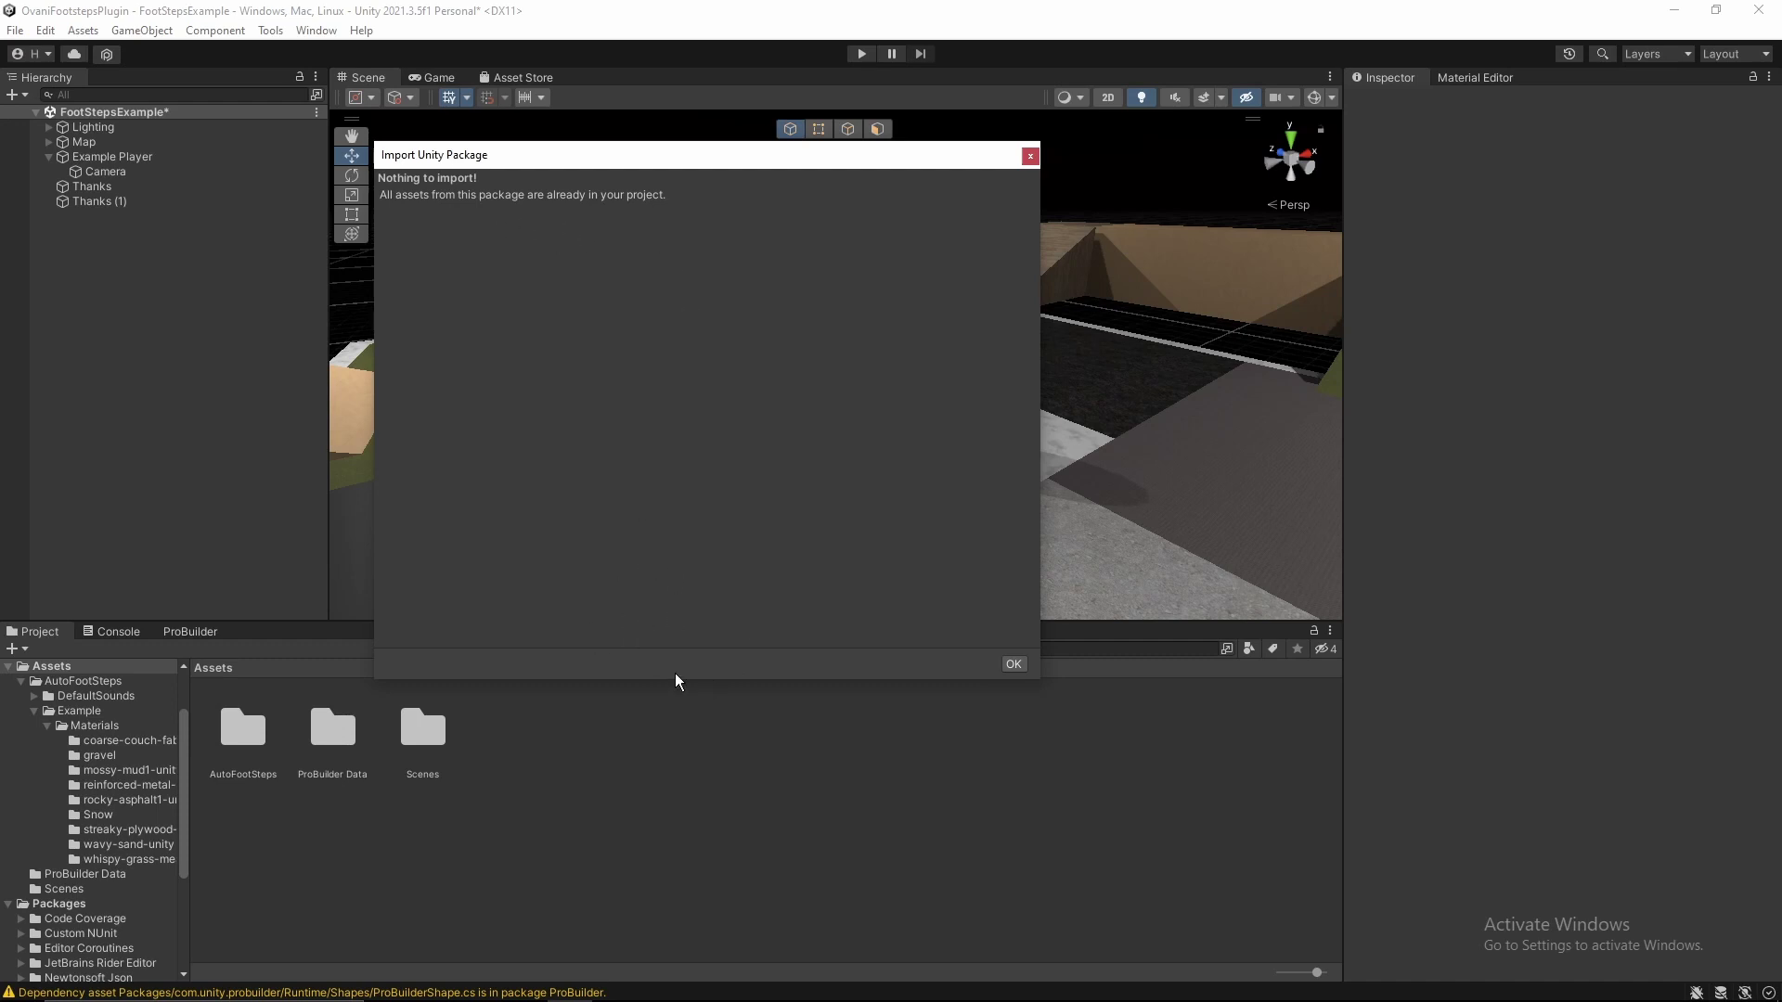
left_click(1011, 665)
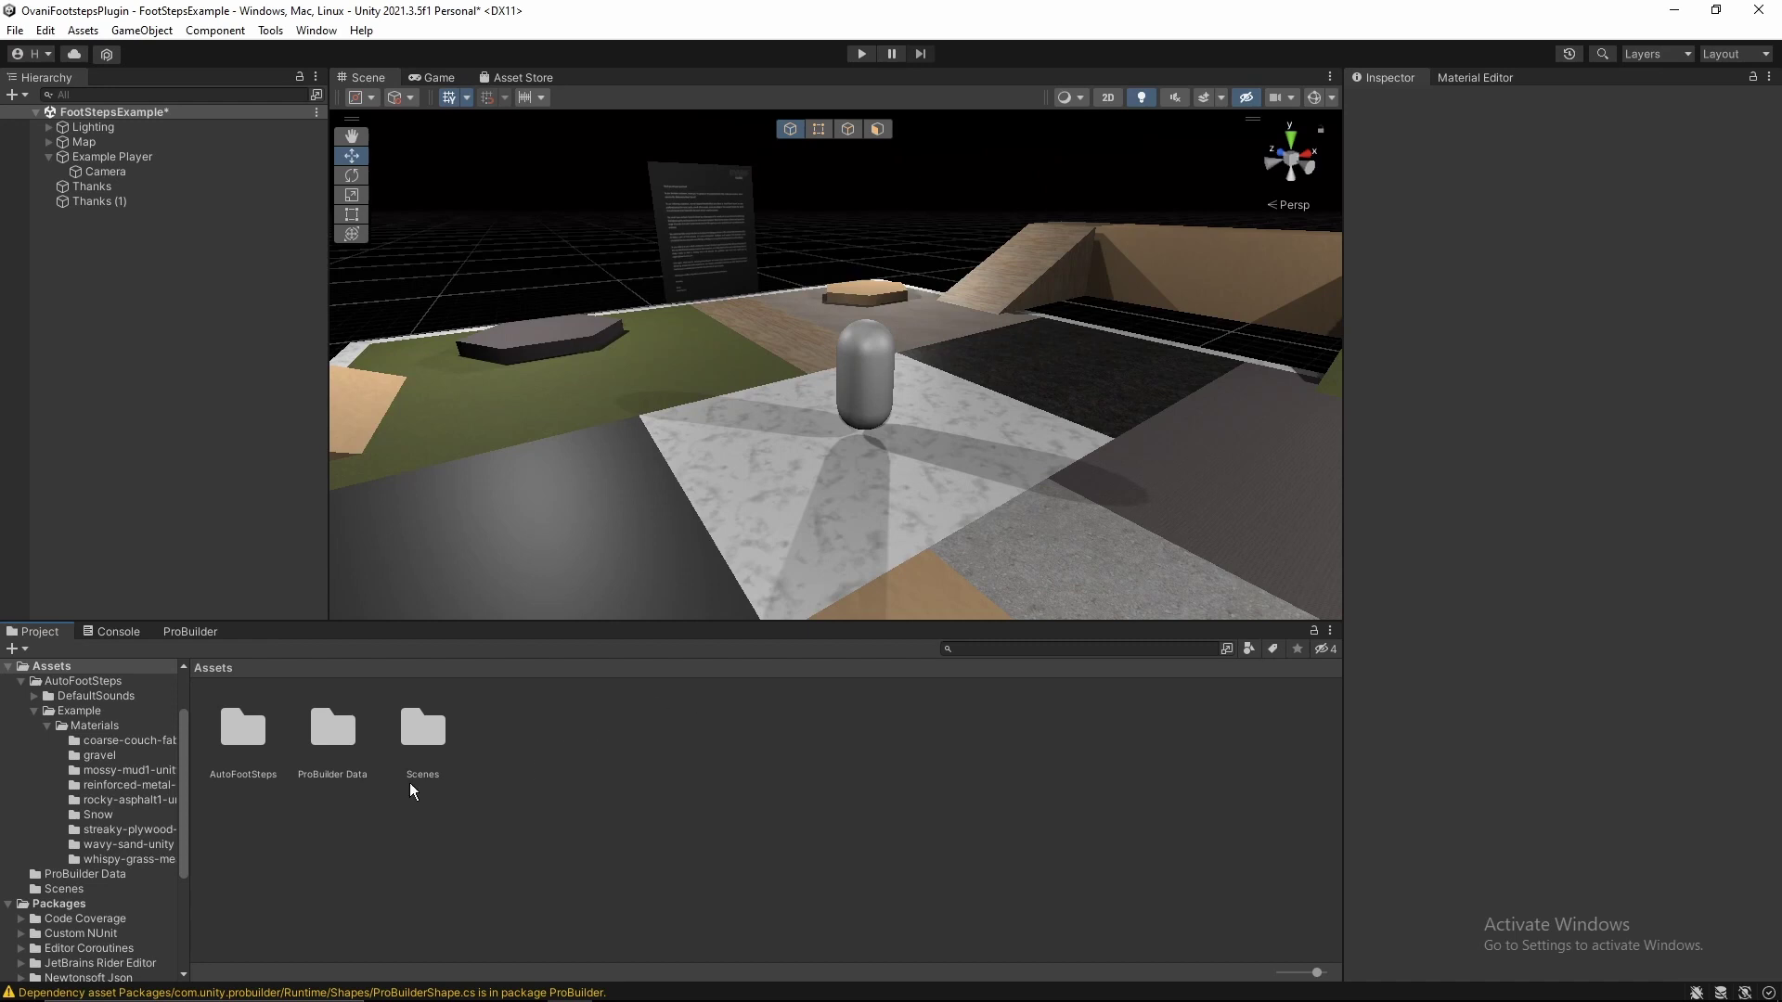
Open the AutoFootSteps folder and inspect the AutoFootSteps, FootMaterialTag and FootProfile scripts.
left_click(232, 734)
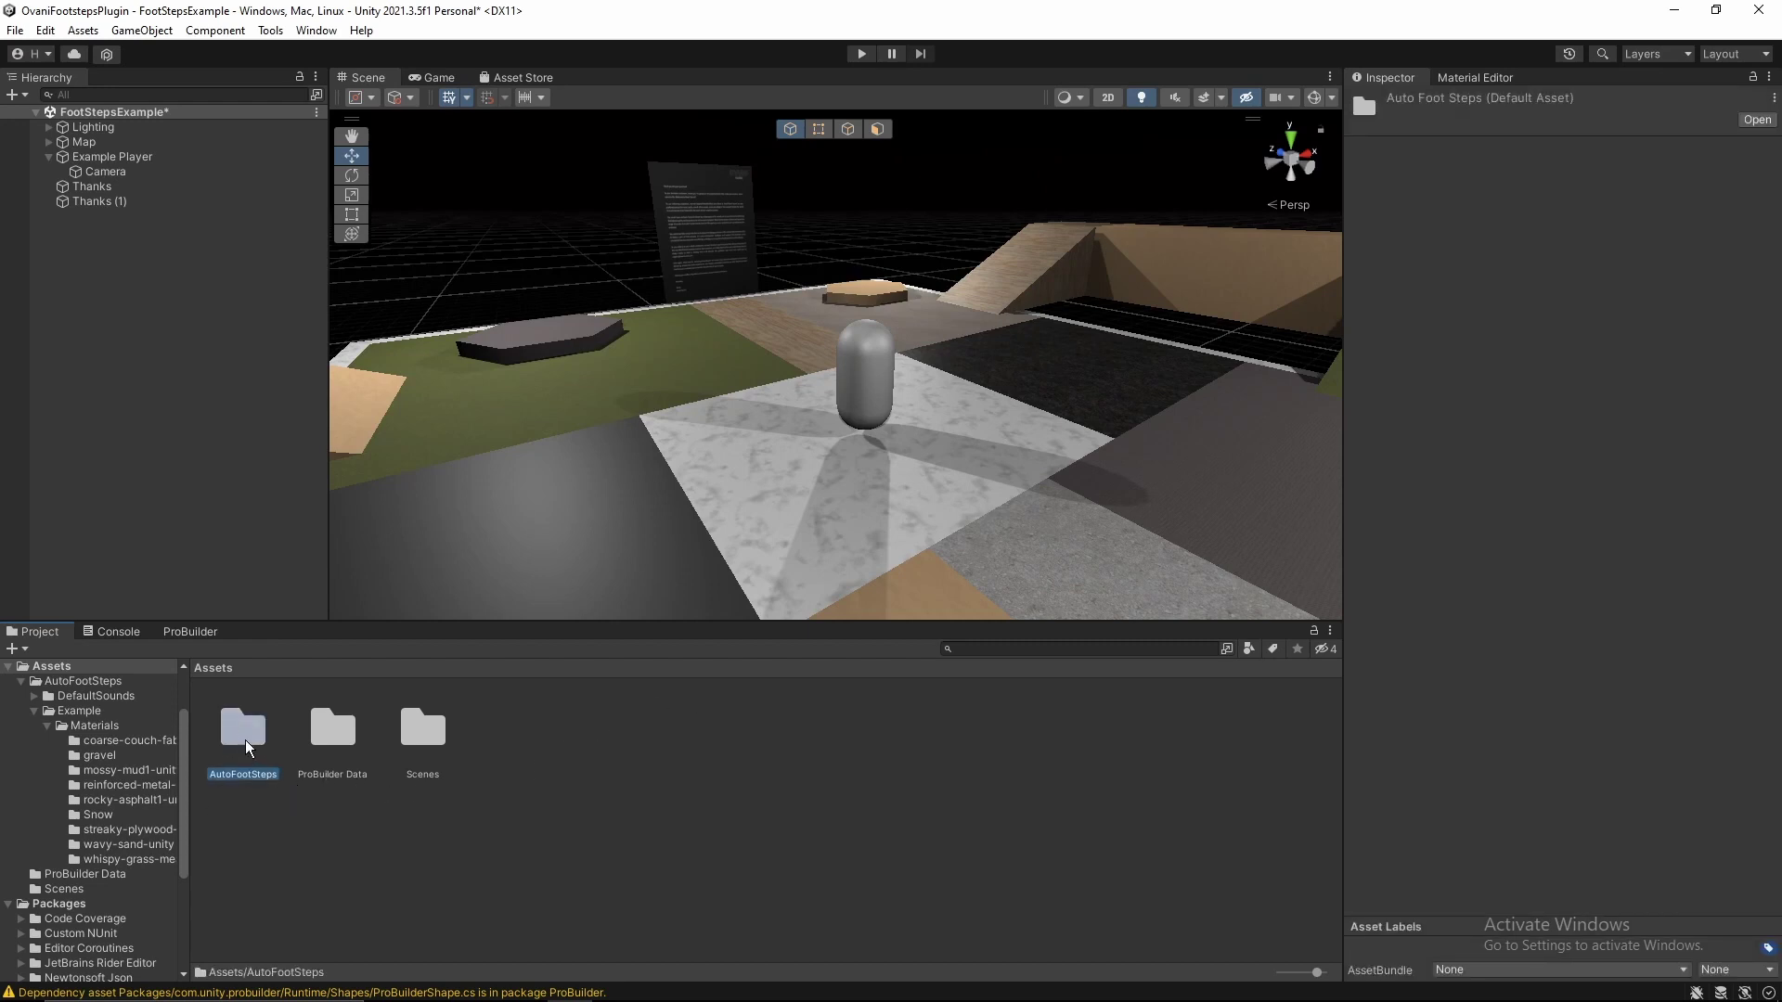
double_click(245, 740)
left_click(329, 778)
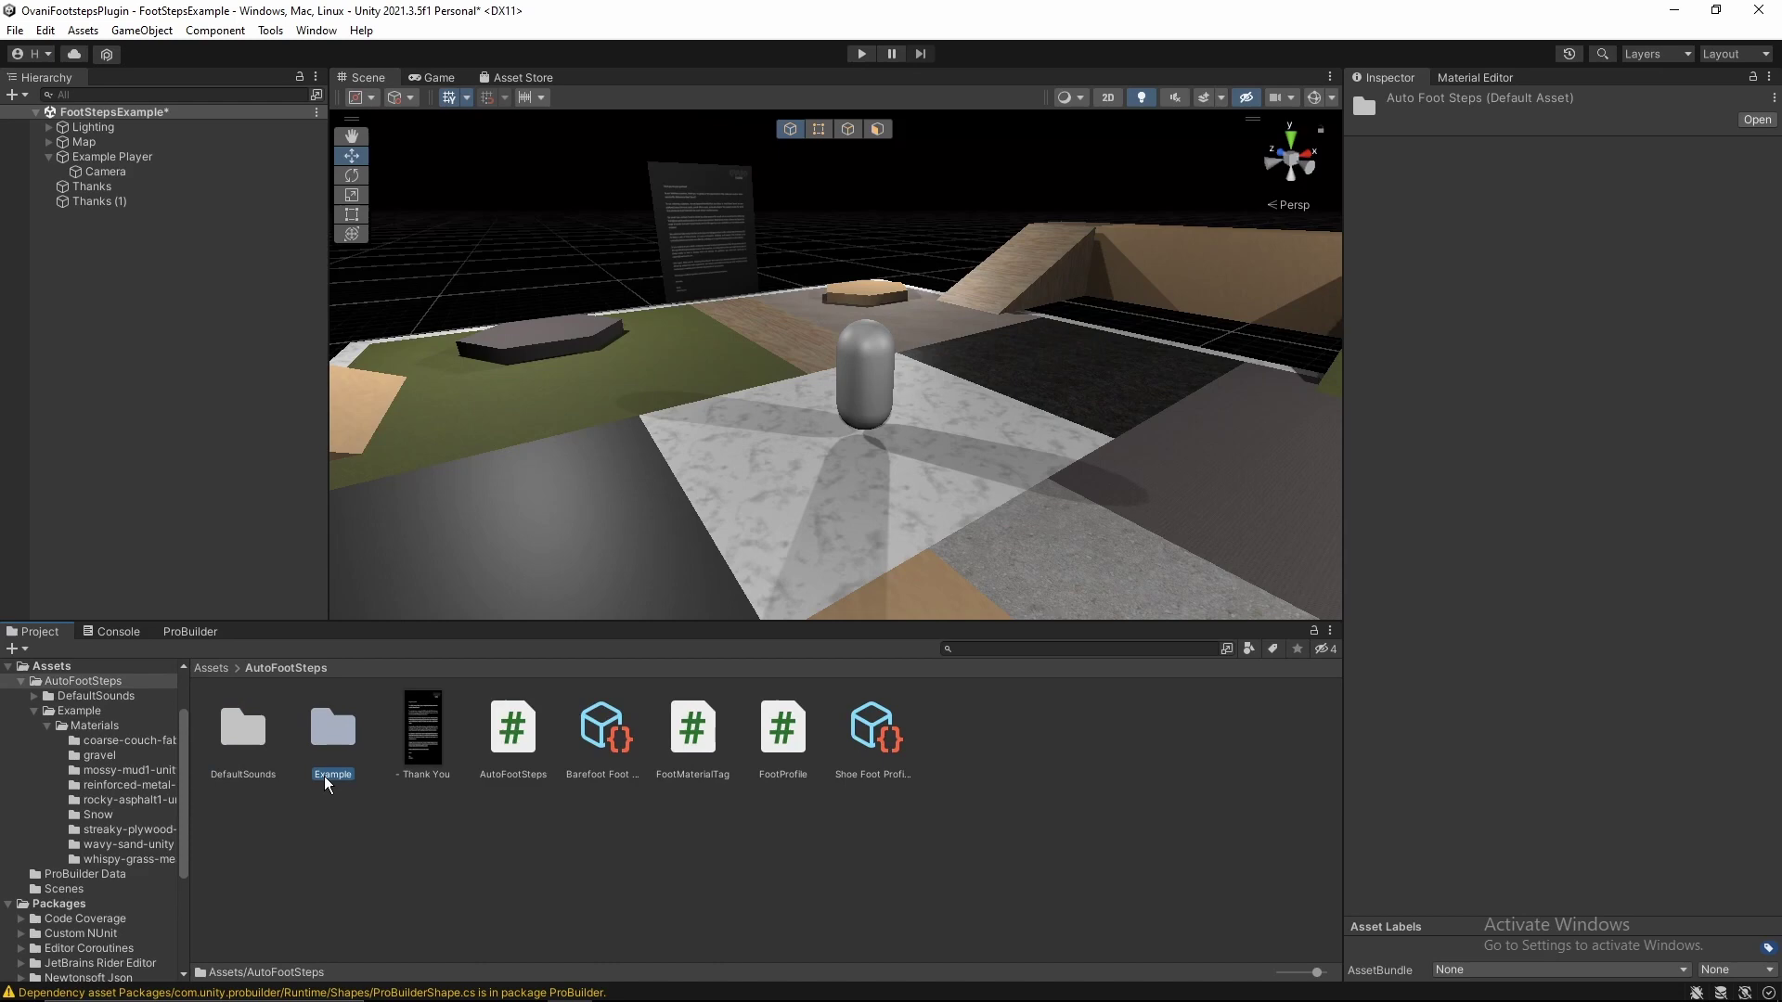
left_click(511, 752)
left_click(683, 728)
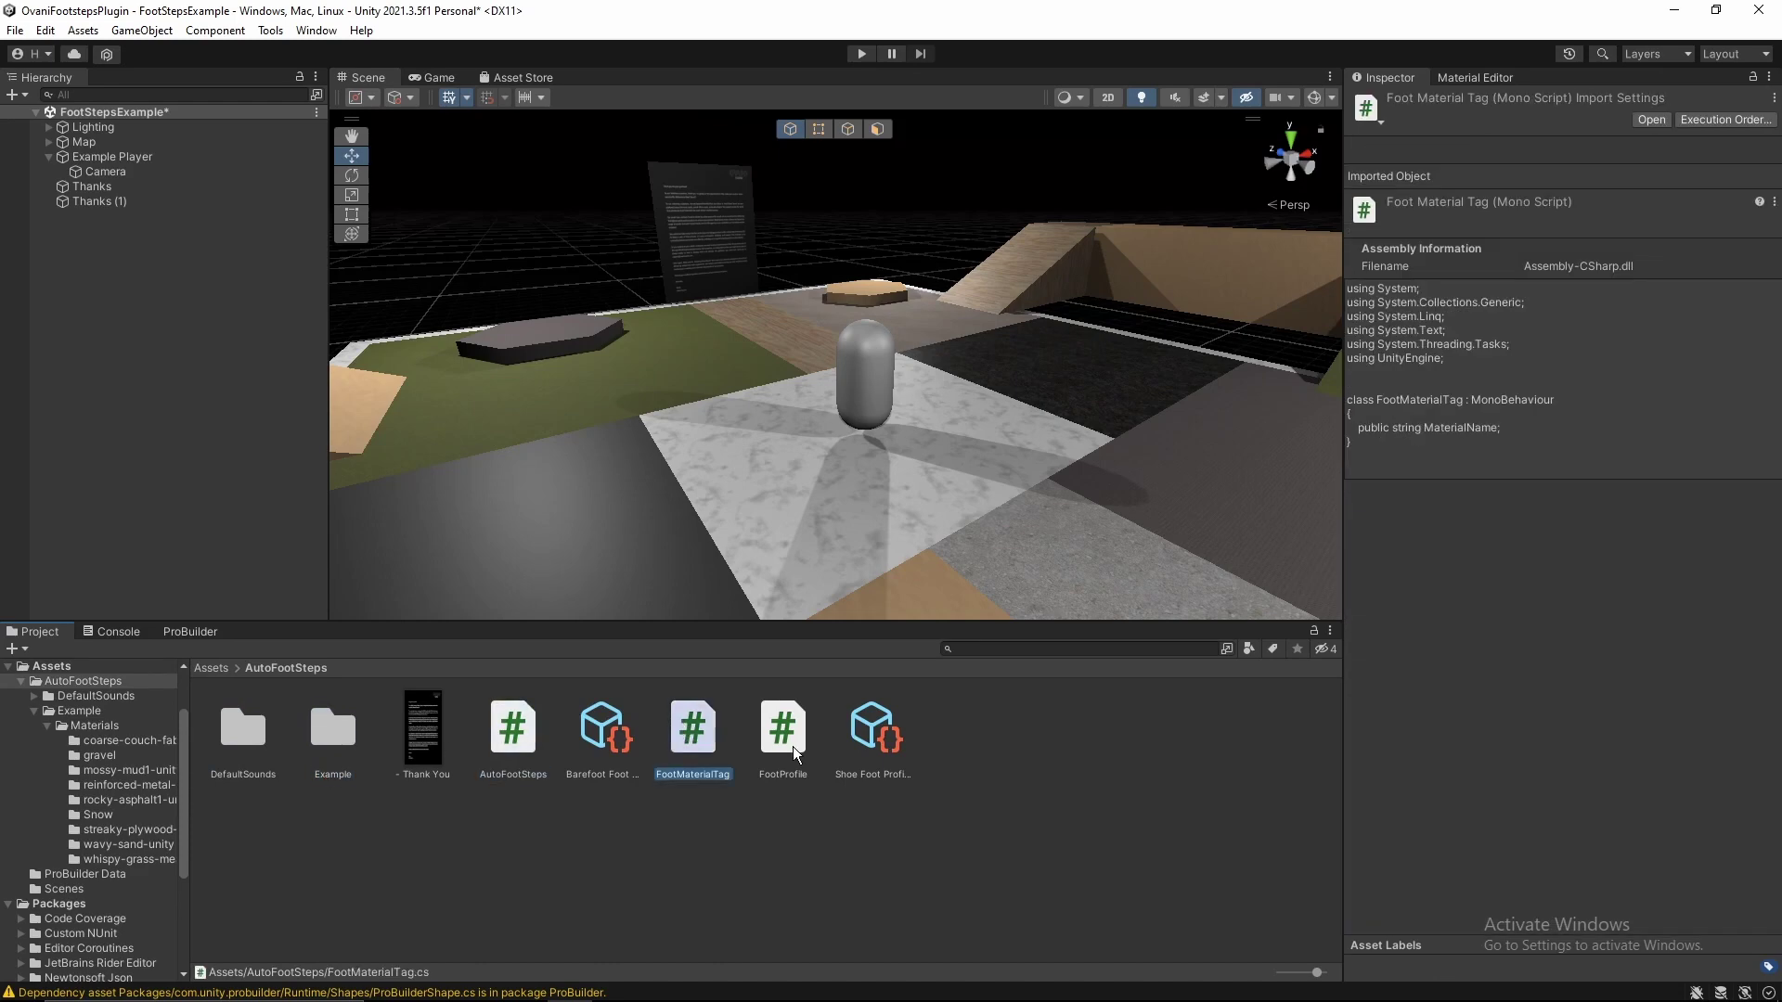
left_click(793, 747)
left_click(703, 739)
left_click(516, 741)
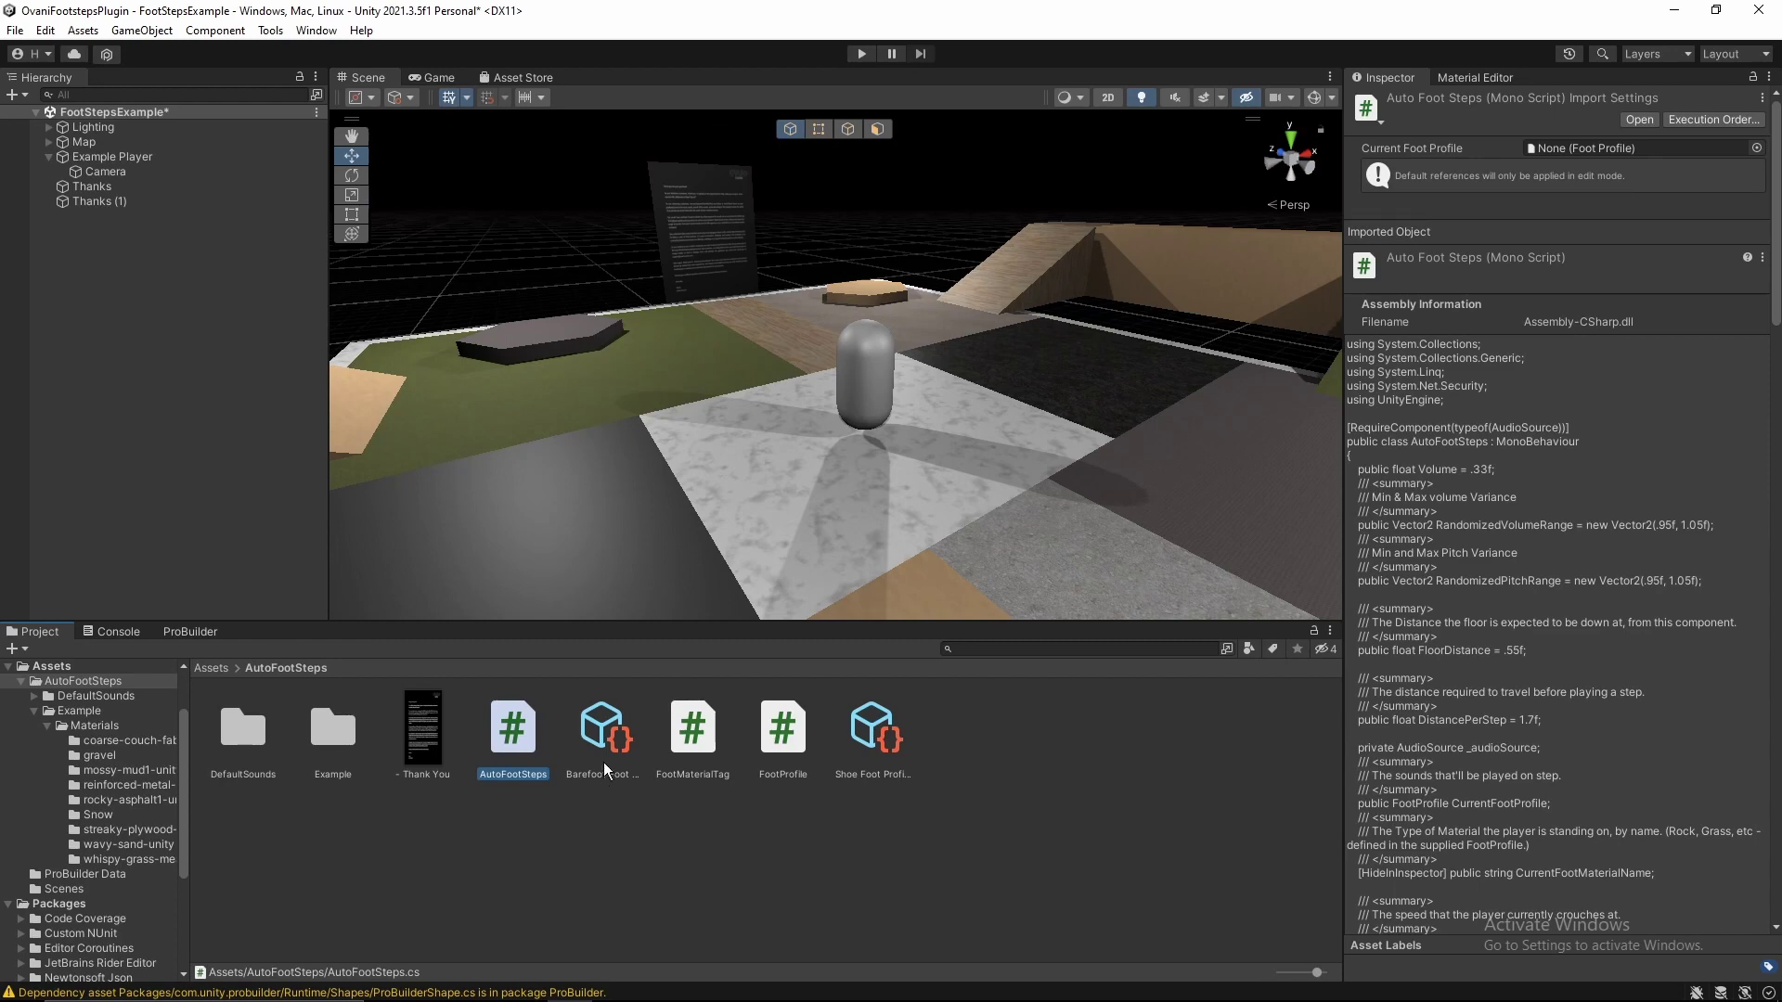
Inspect the Barefoot and Shoe foot profiles individually and together, including the Similar Names list under Water/Mud.
left_click(606, 739)
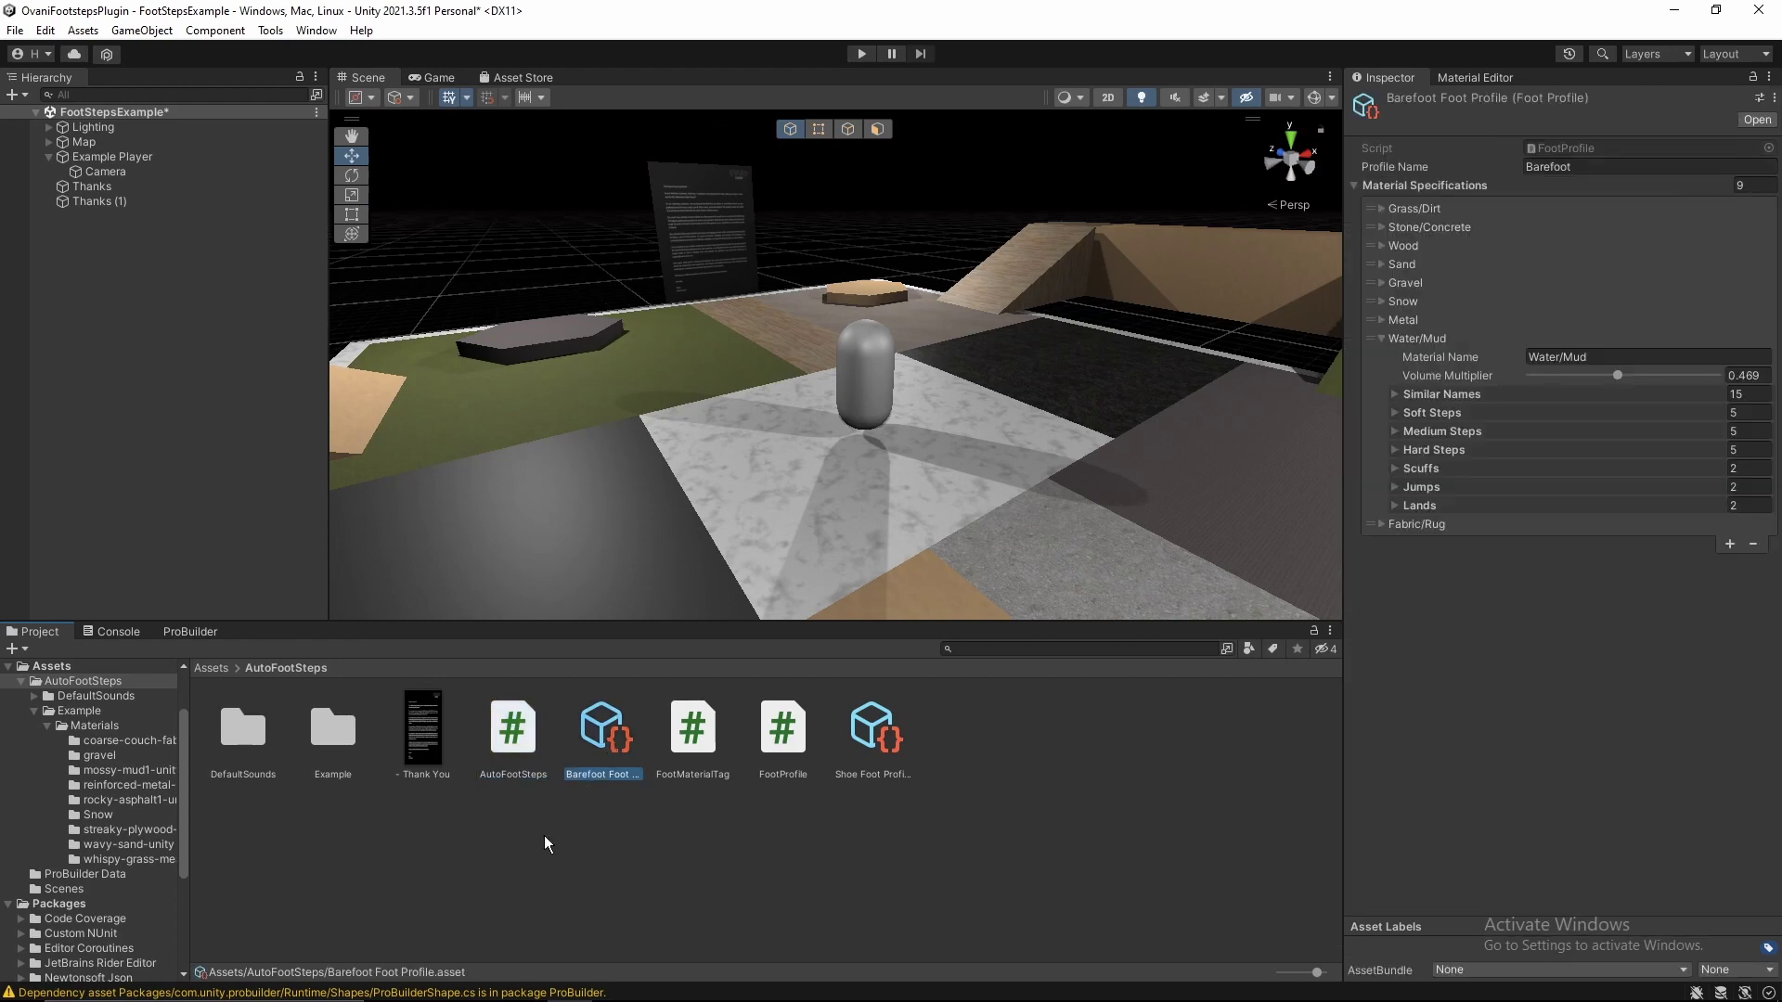
left_click(891, 733)
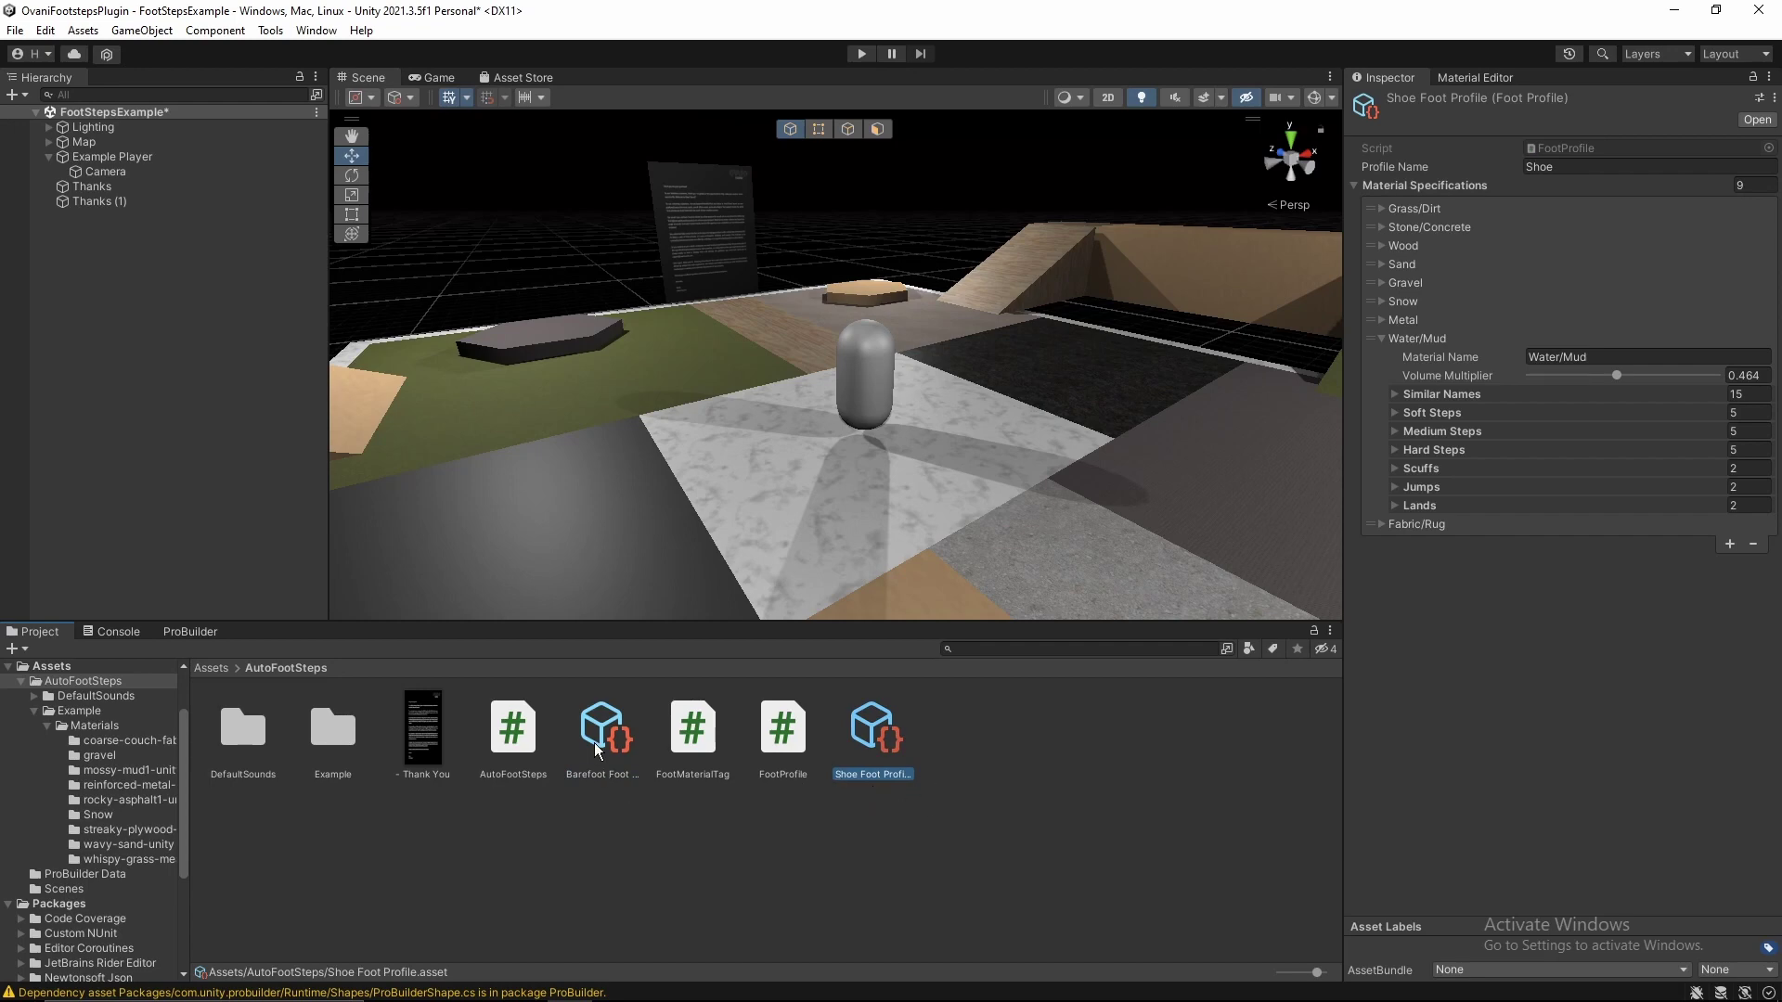
left_click(571, 726, "ctrl")
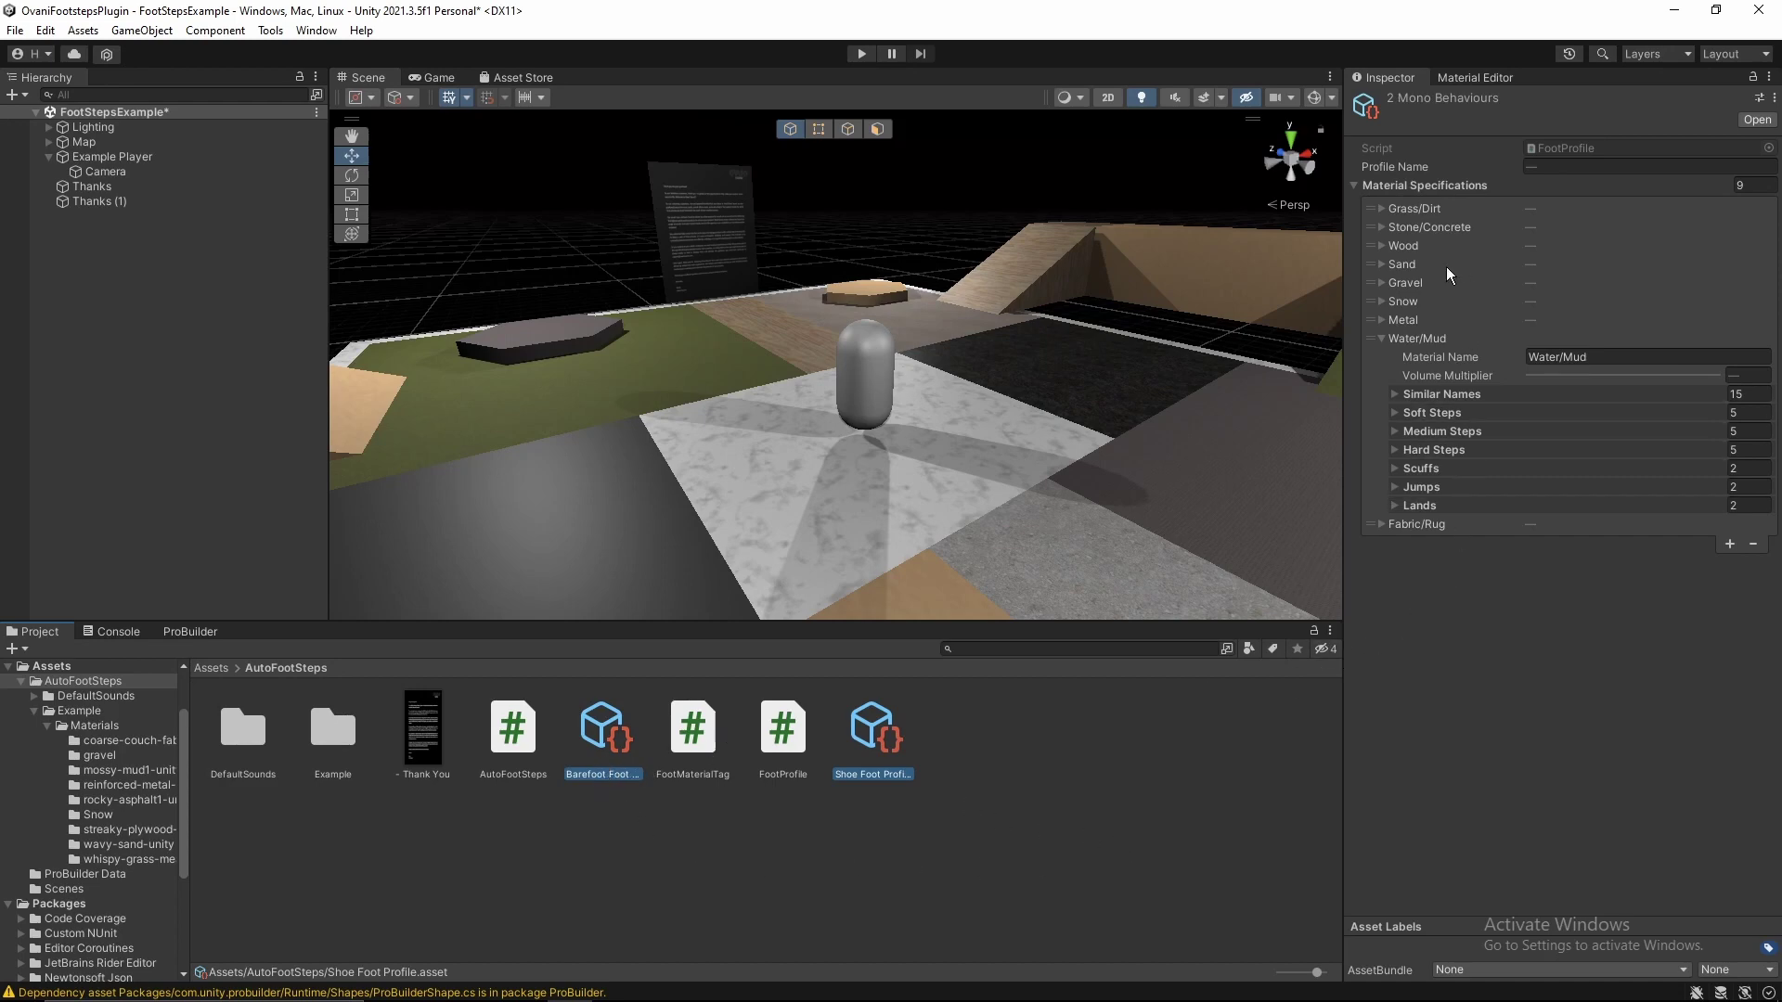
left_click(1394, 394)
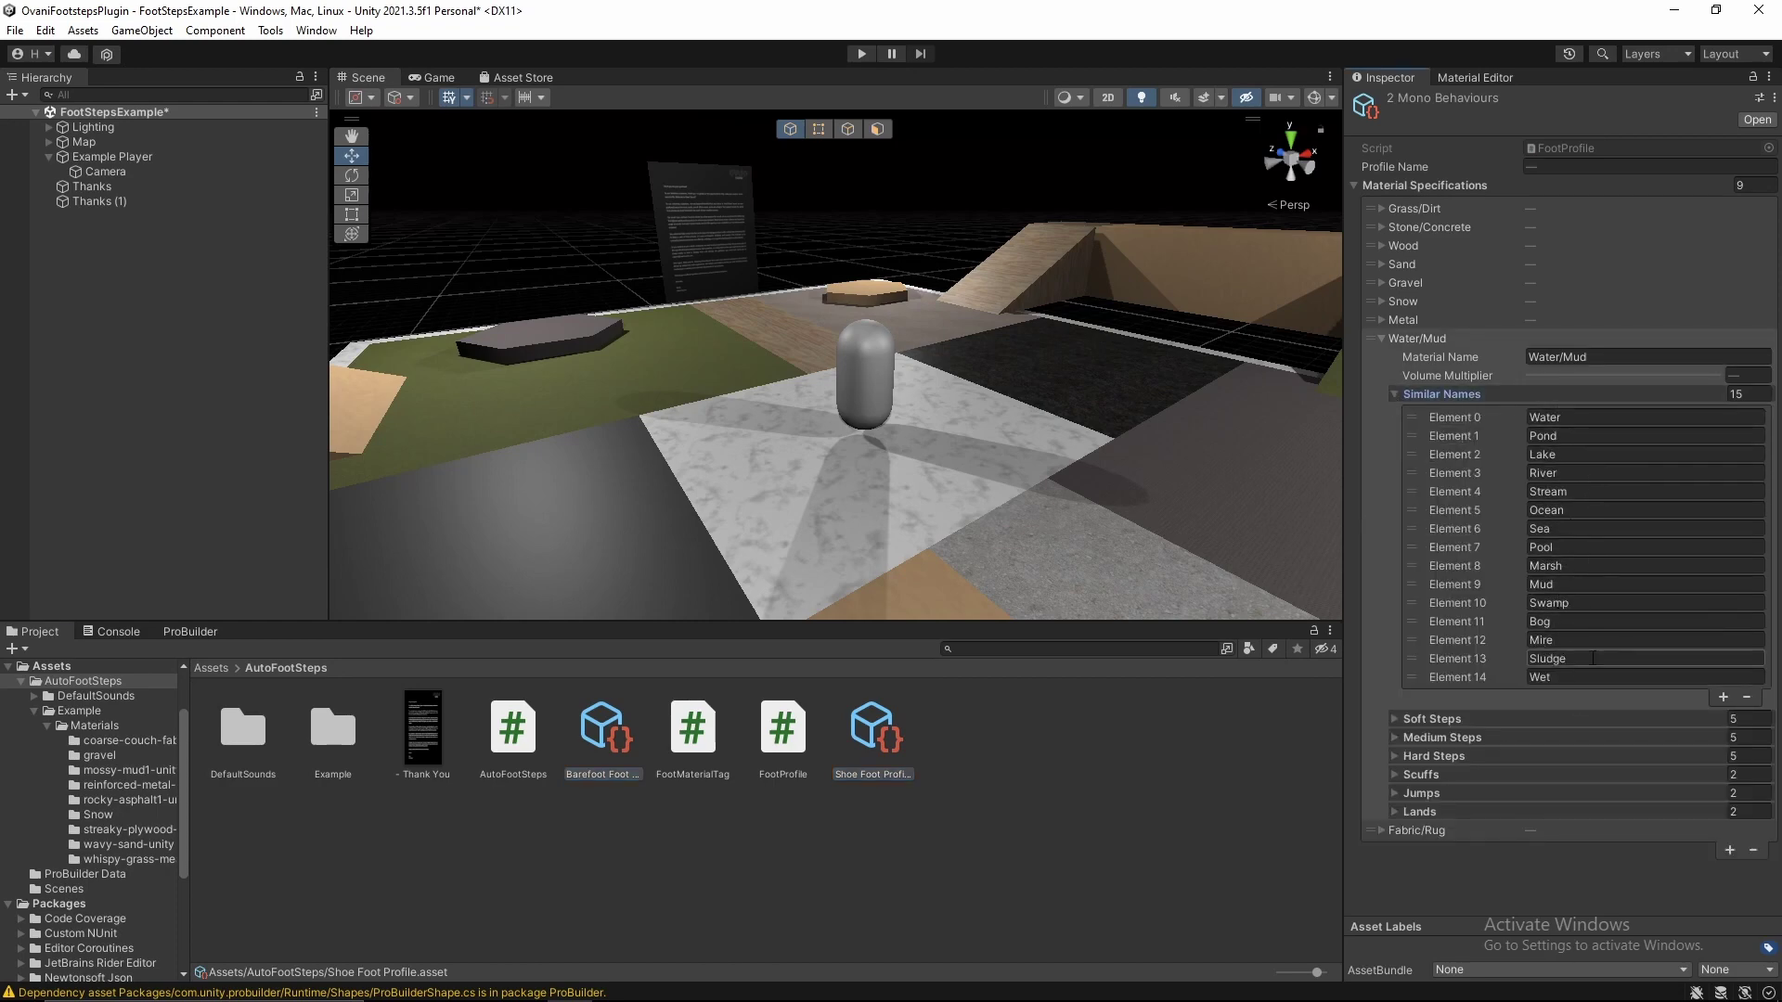
left_click(1429, 395)
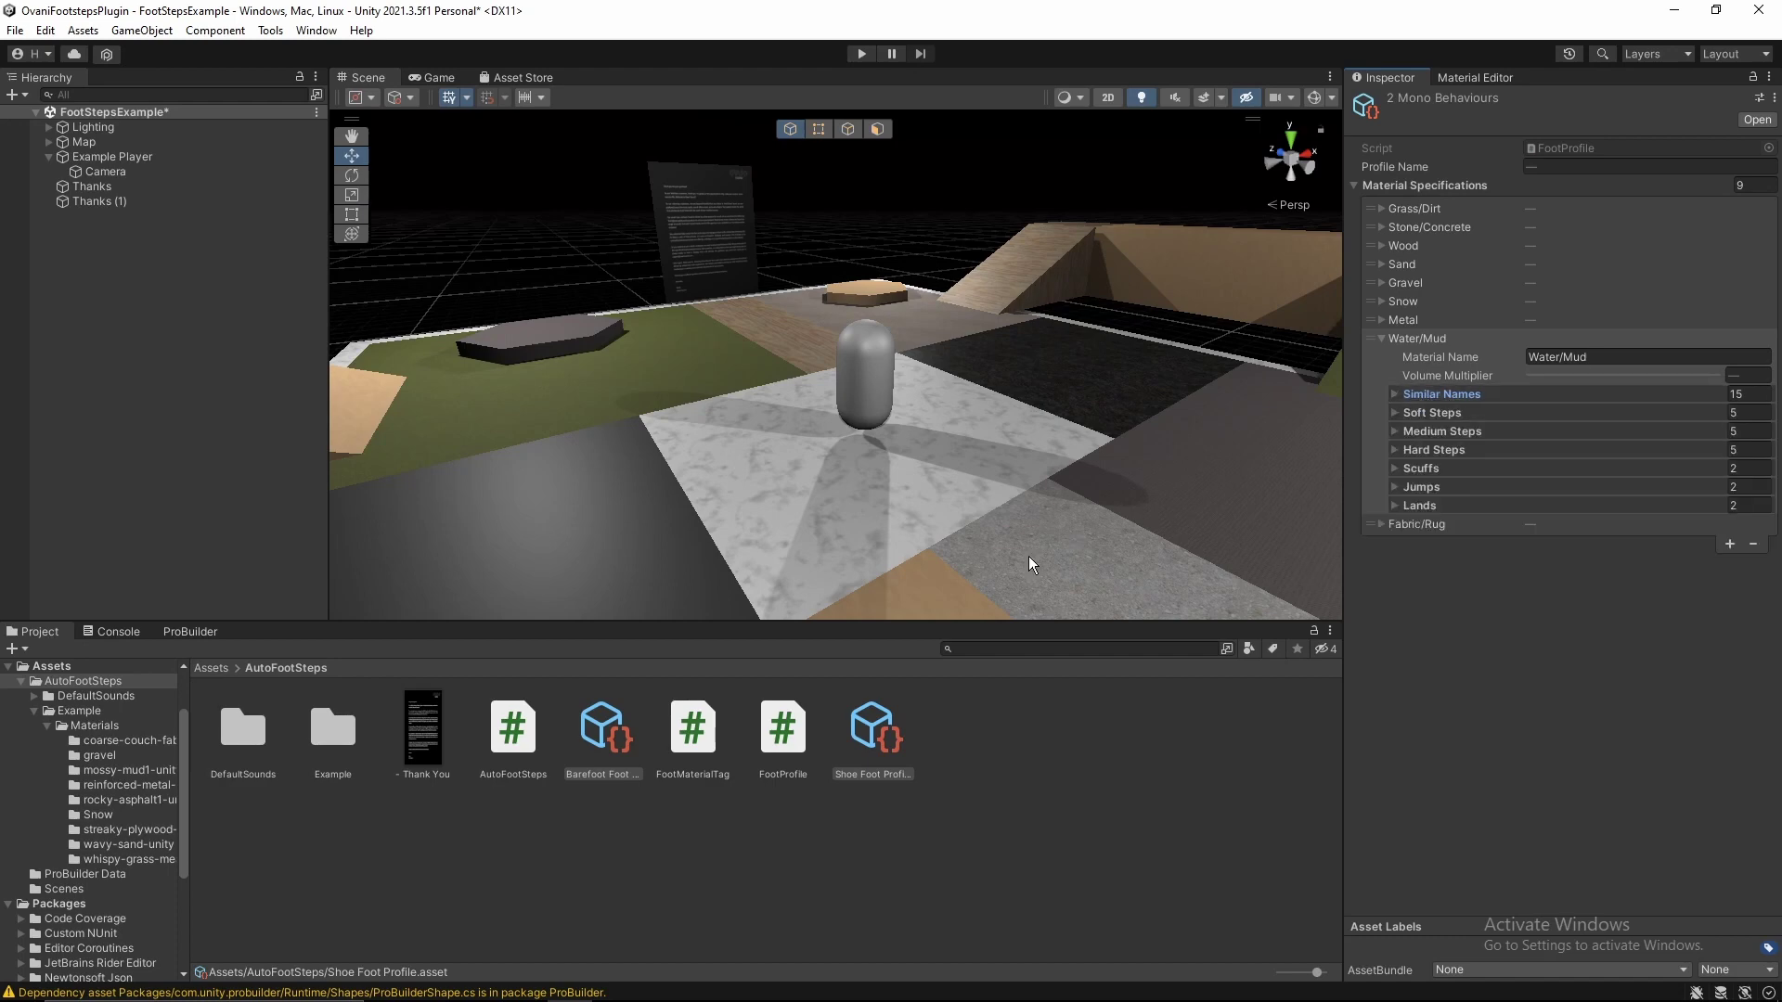
Look through the material folders inside DefaultSounds and return to the AutoFootSteps folder.
left_click(247, 742)
double_click(247, 743)
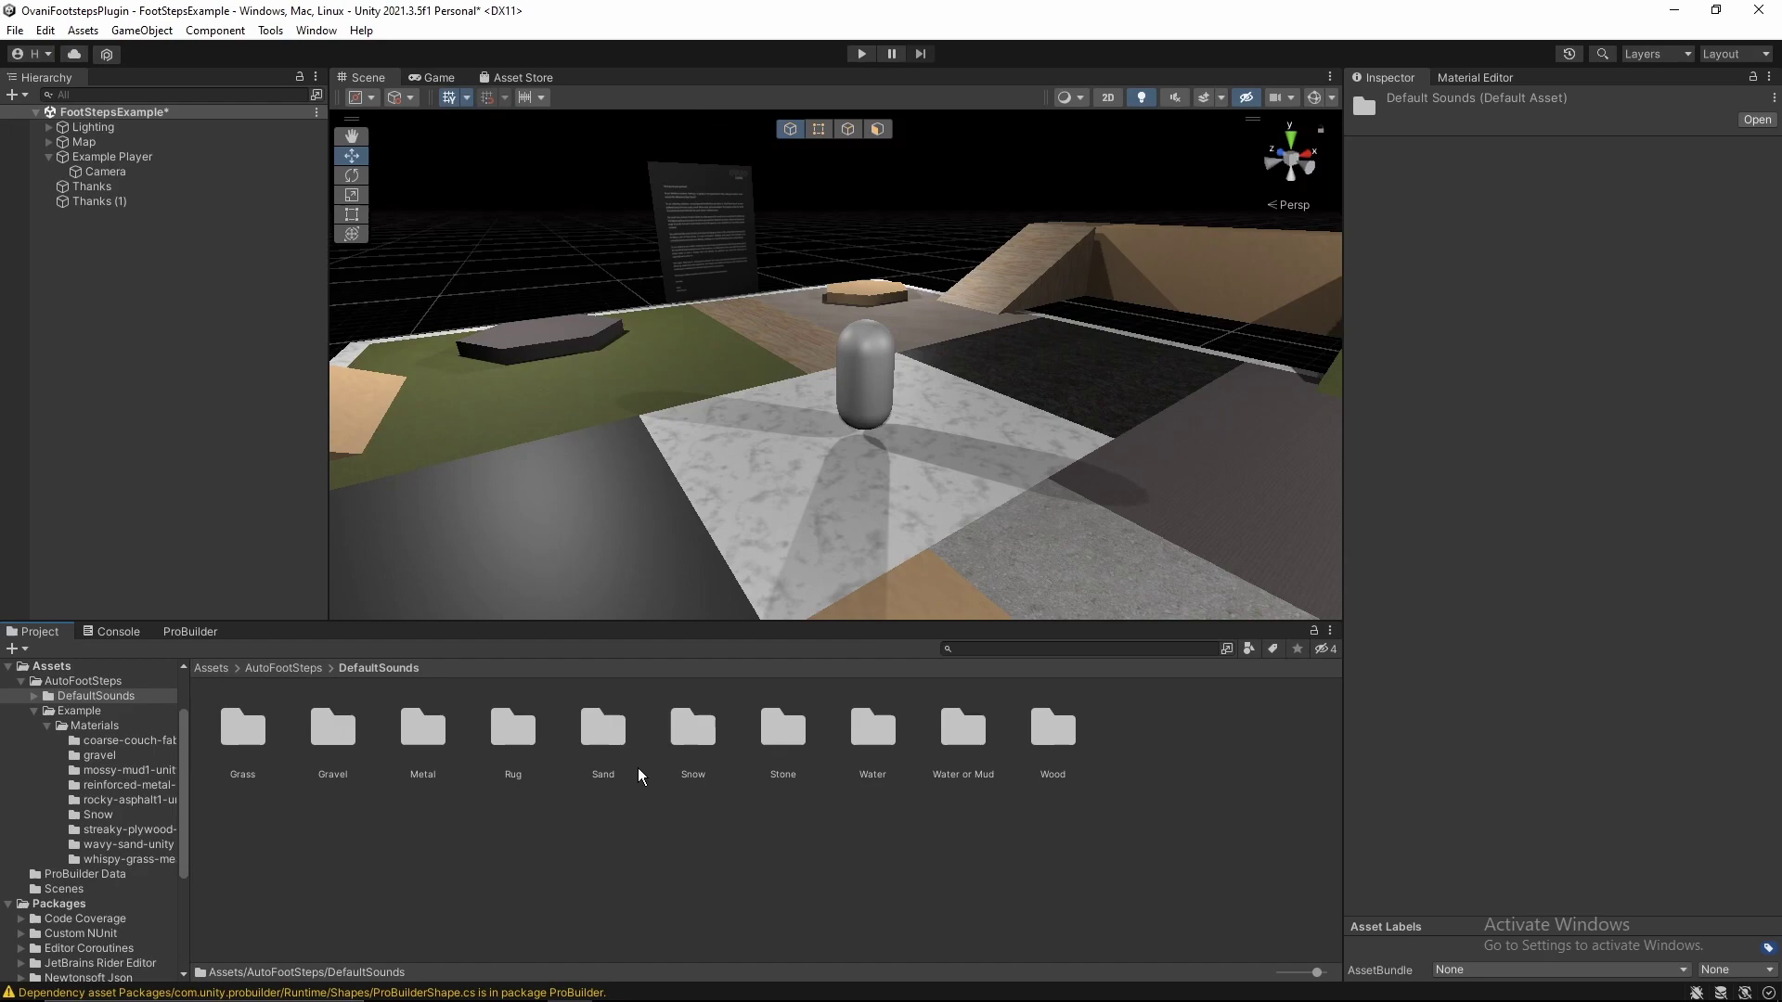
left_click(283, 673)
Try to open the FootStepsExample scene from the Example folder, cancelling when asked to save the modified scene.
left_click_drag(650, 474, 817, 514, "alt")
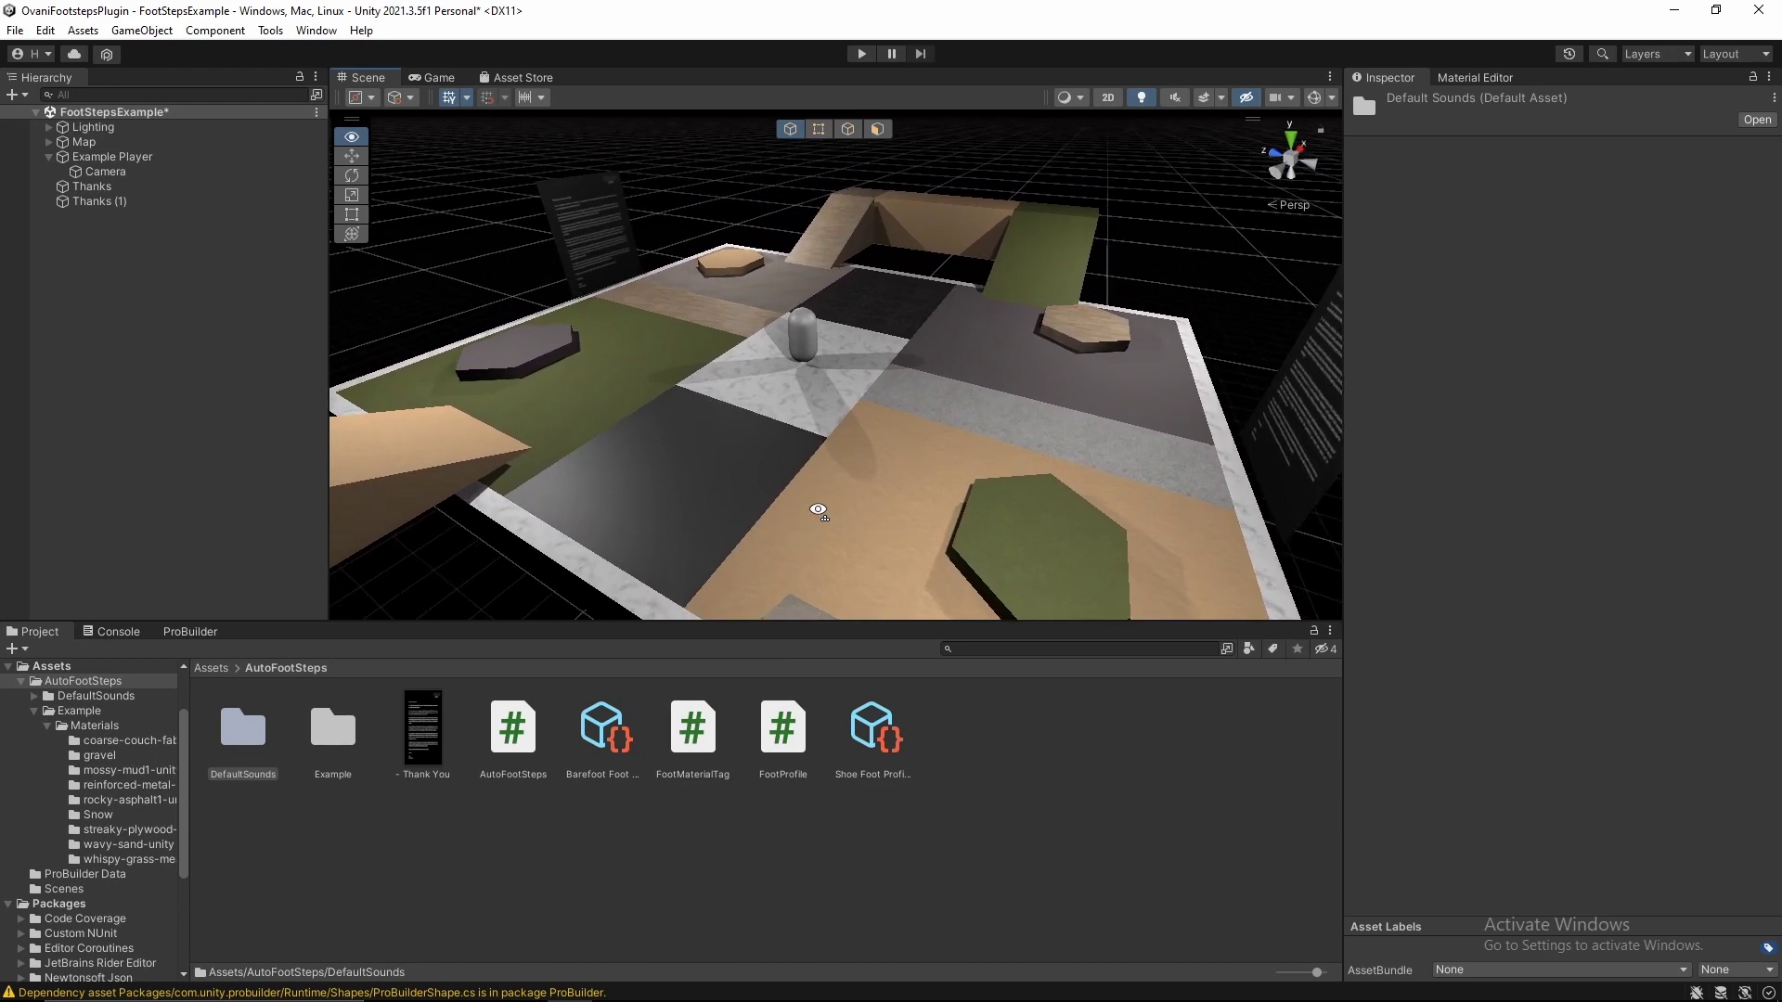
double_click(344, 742)
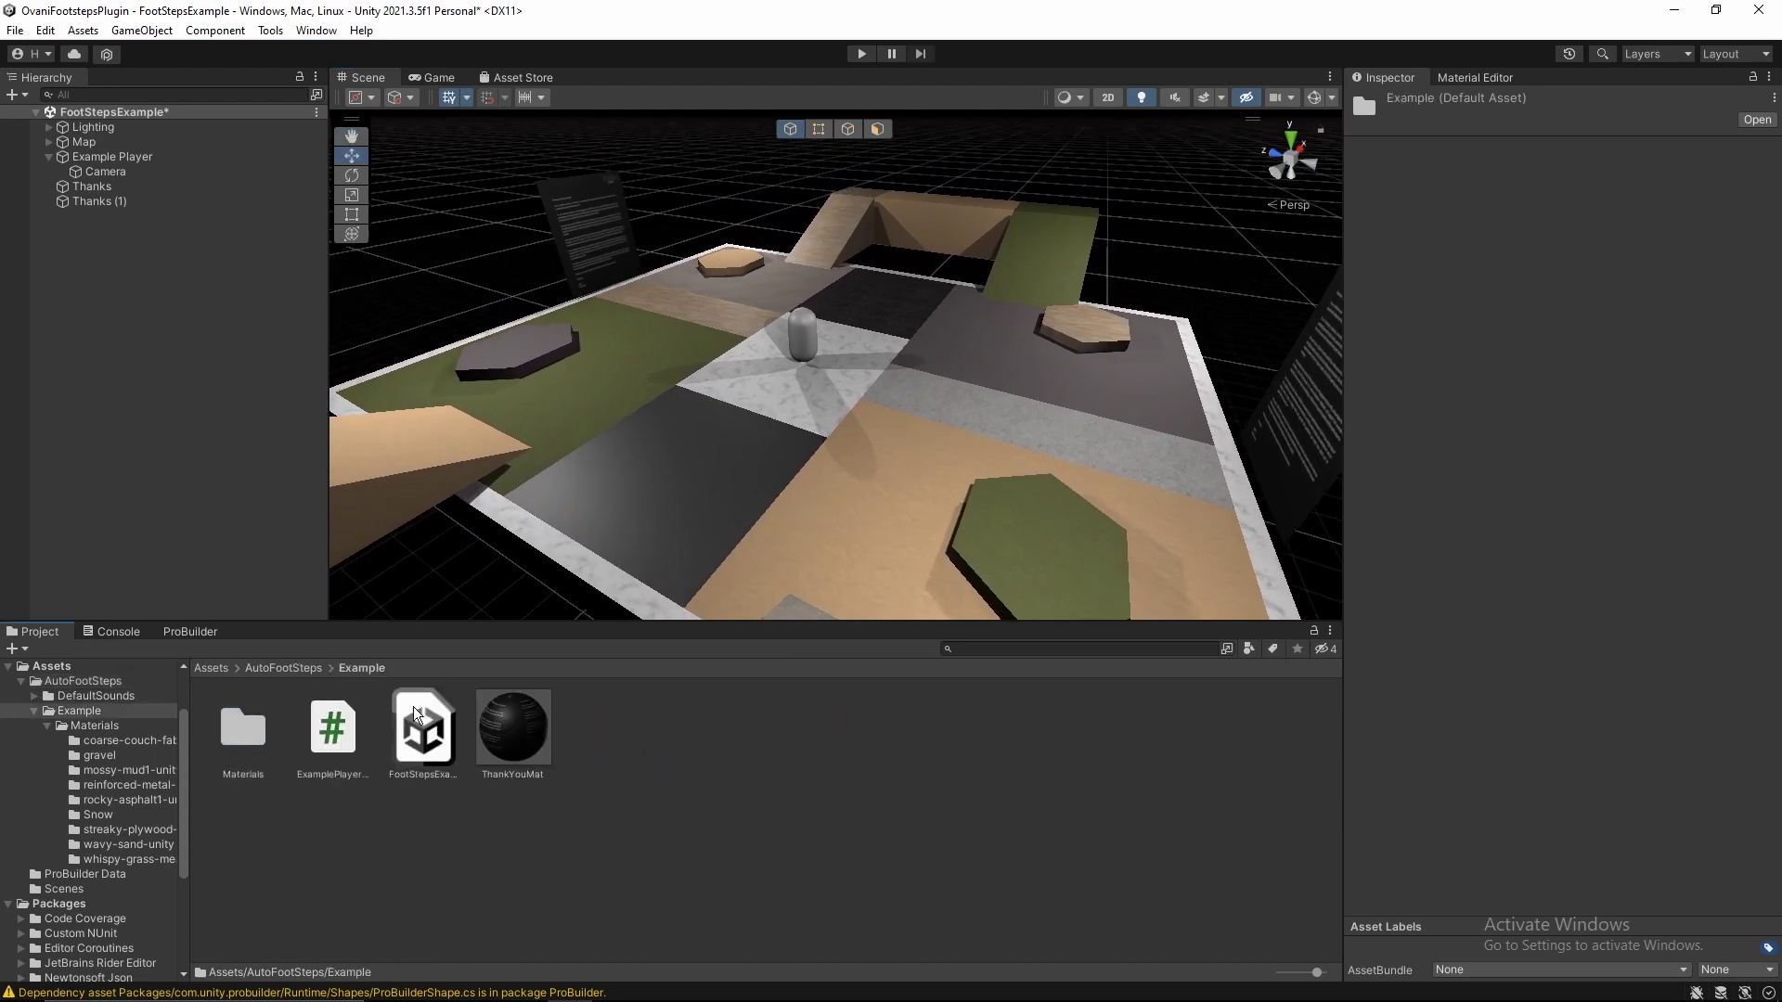
double_click(452, 735)
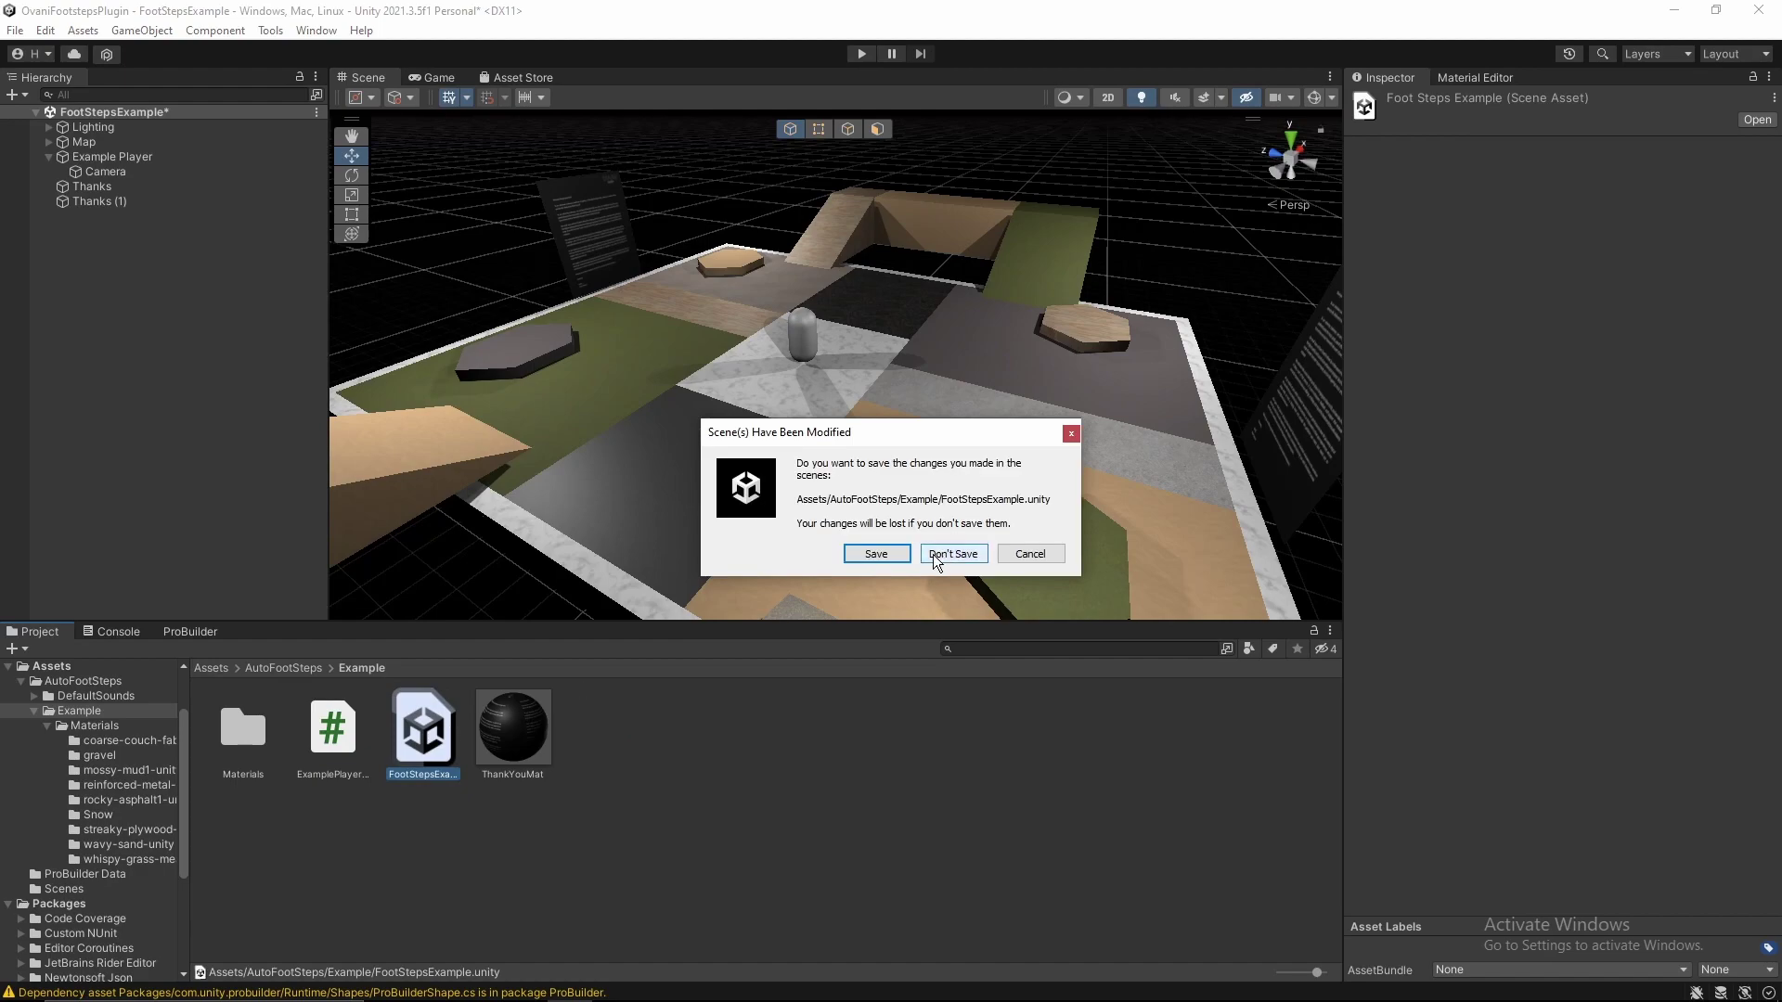
left_click(1030, 554)
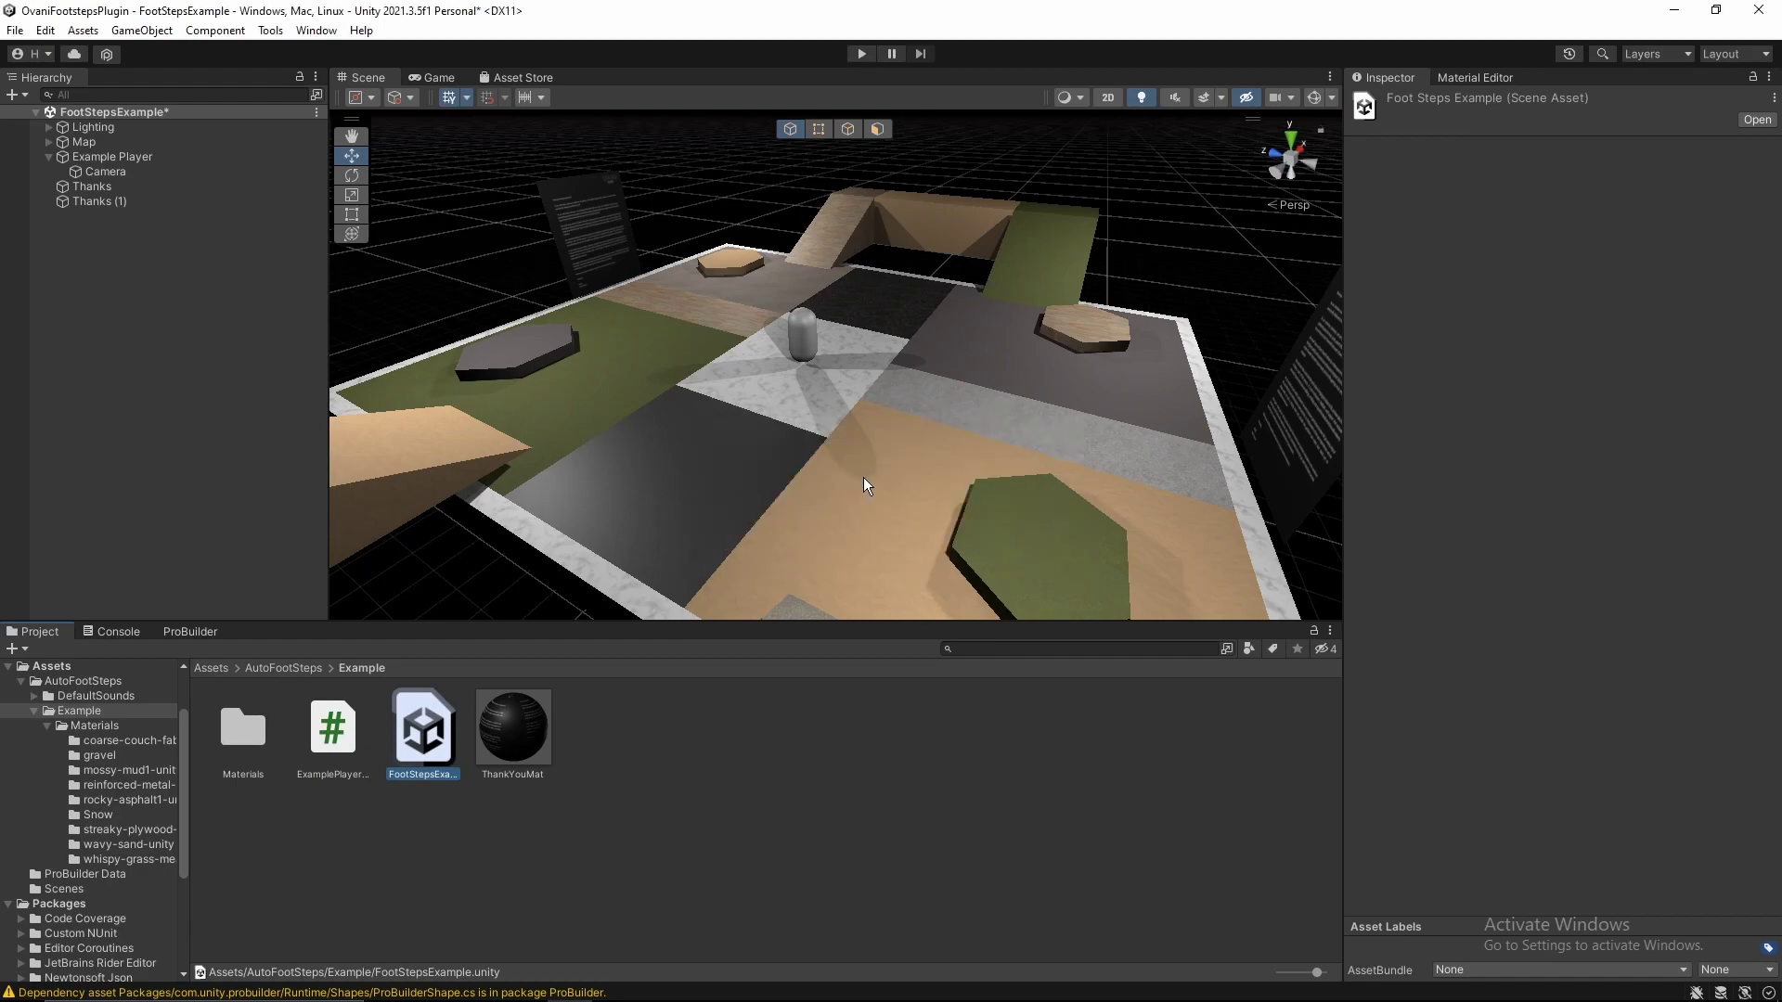
Review the components of the Example Player capsule and its child Camera, and return to the AutoFootSteps folder.
left_click_drag(864, 477, 964, 476, "alt")
key("a")
right_click_drag(963, 474, 794, 496)
key("d")
key("w")
left_click_drag(795, 498, 759, 398, "alt")
left_click(872, 403)
key("d")
right_click_drag(759, 396, 692, 377)
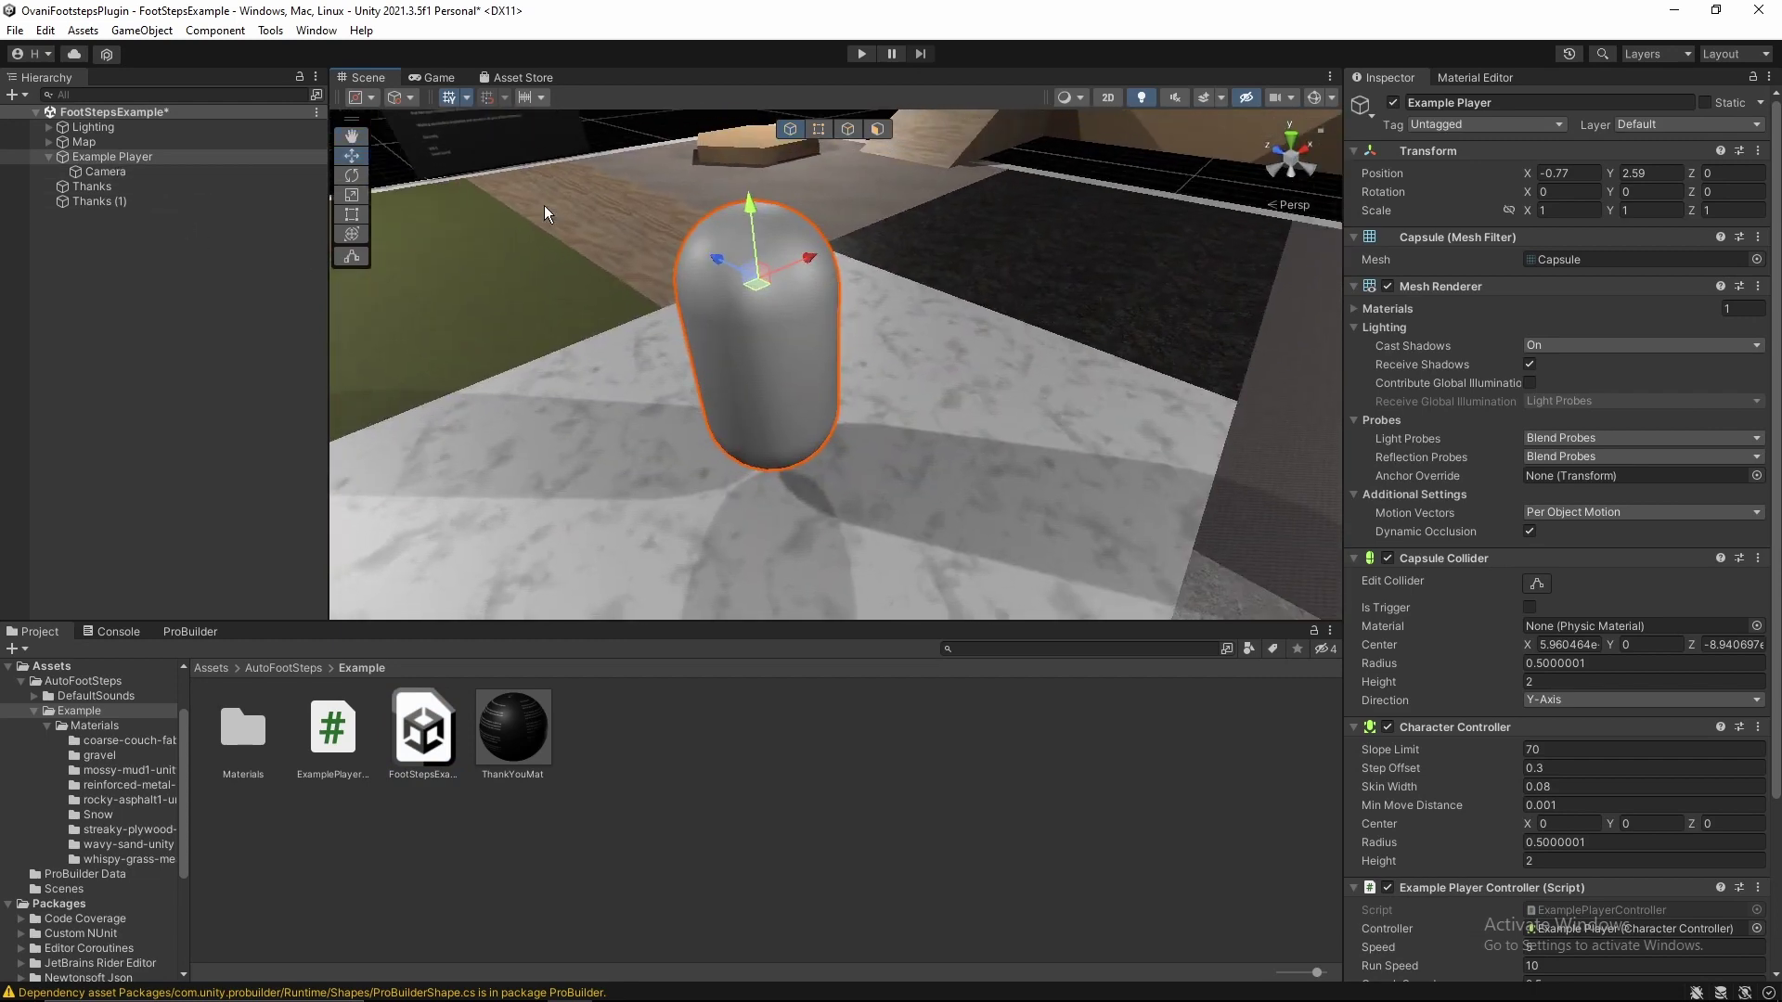
scroll(1437, 599, "down", 5)
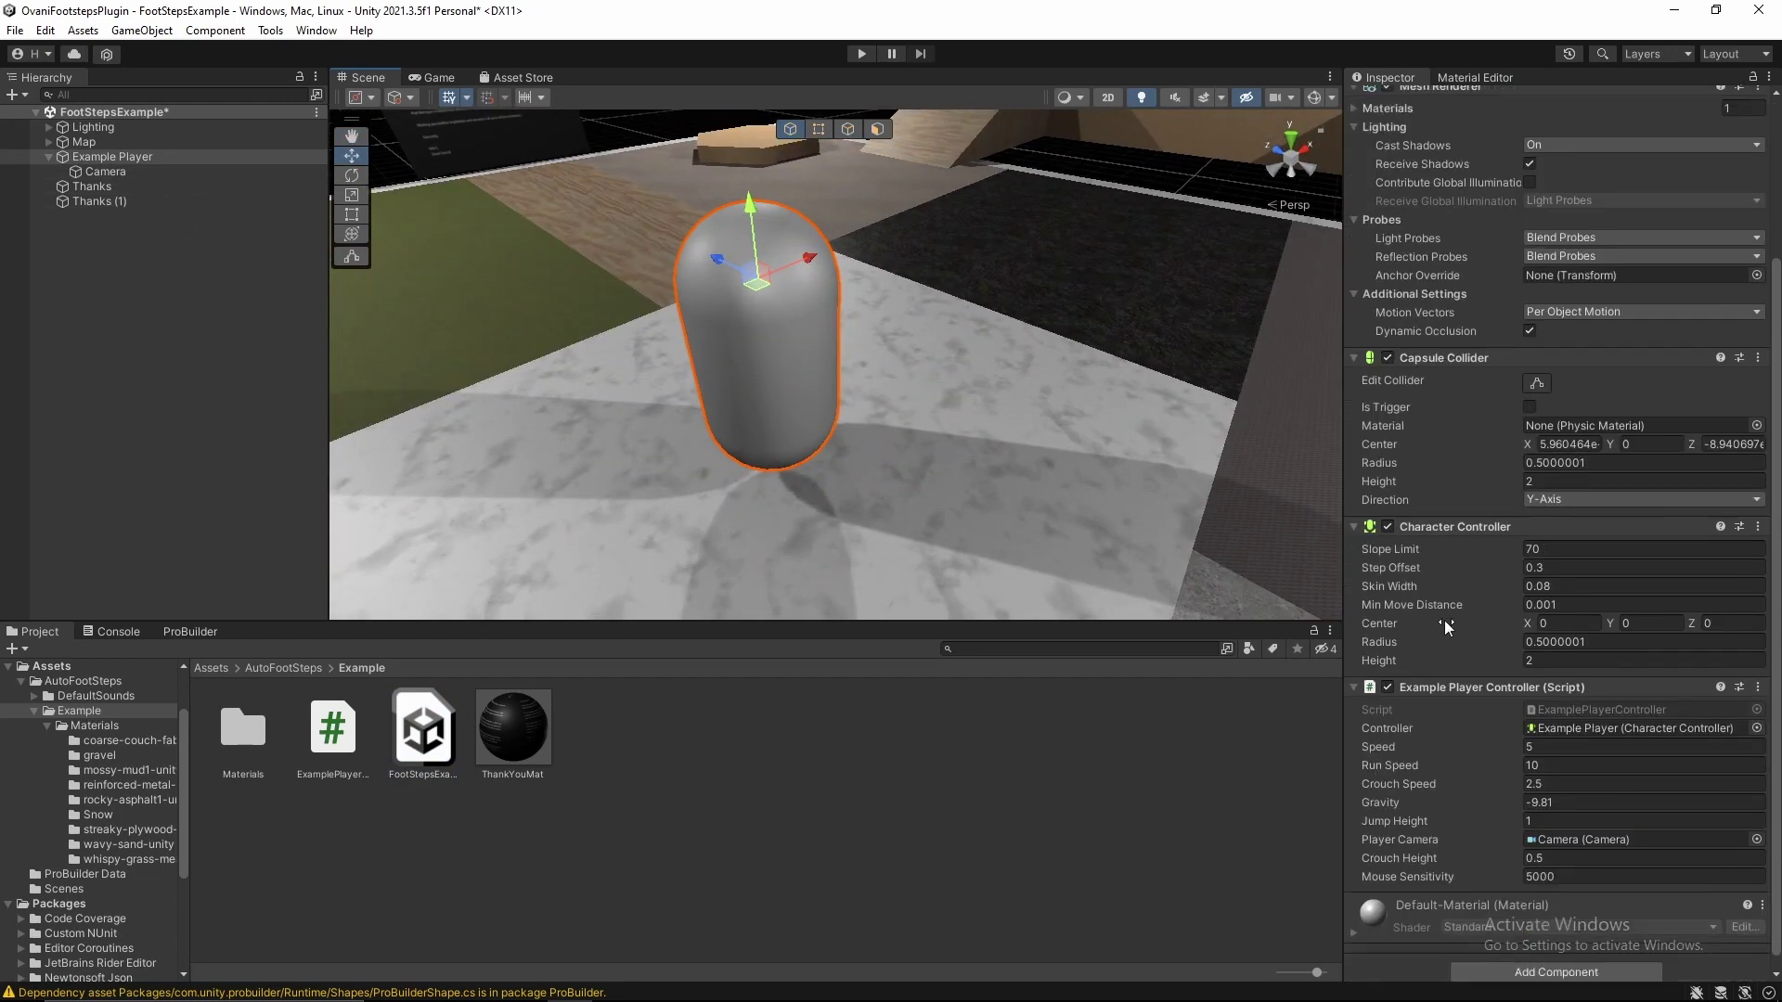
left_click(118, 176)
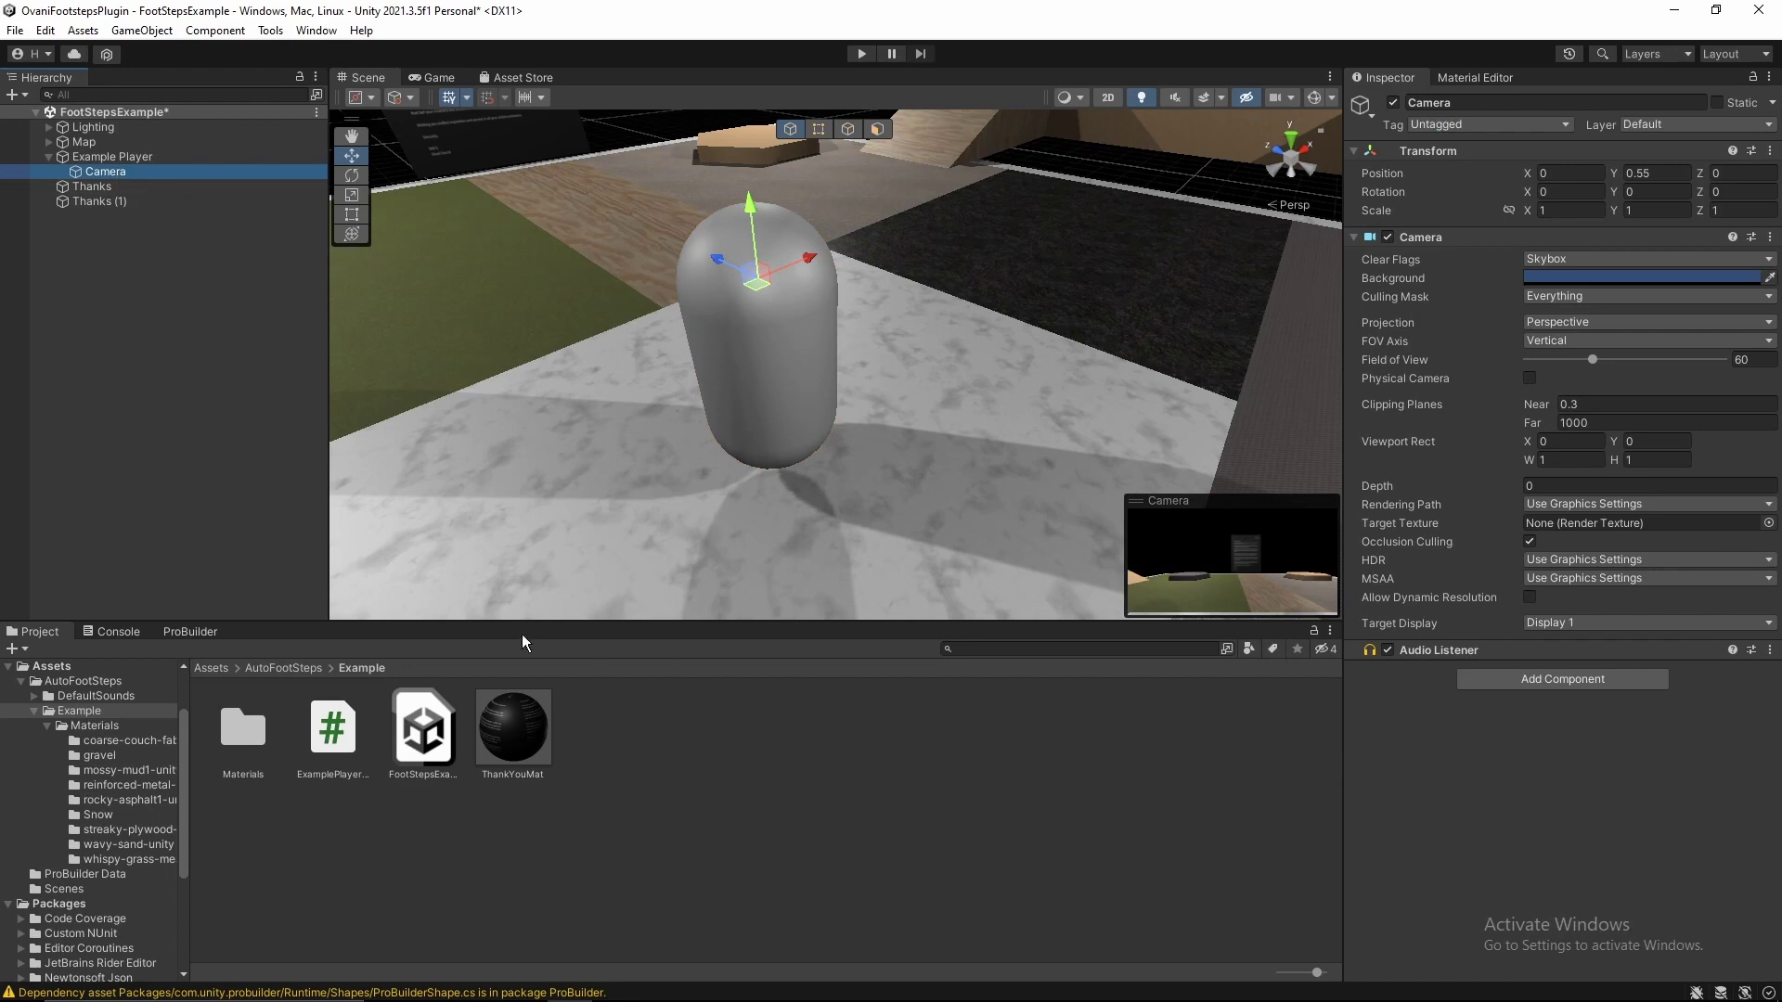
left_click(312, 669)
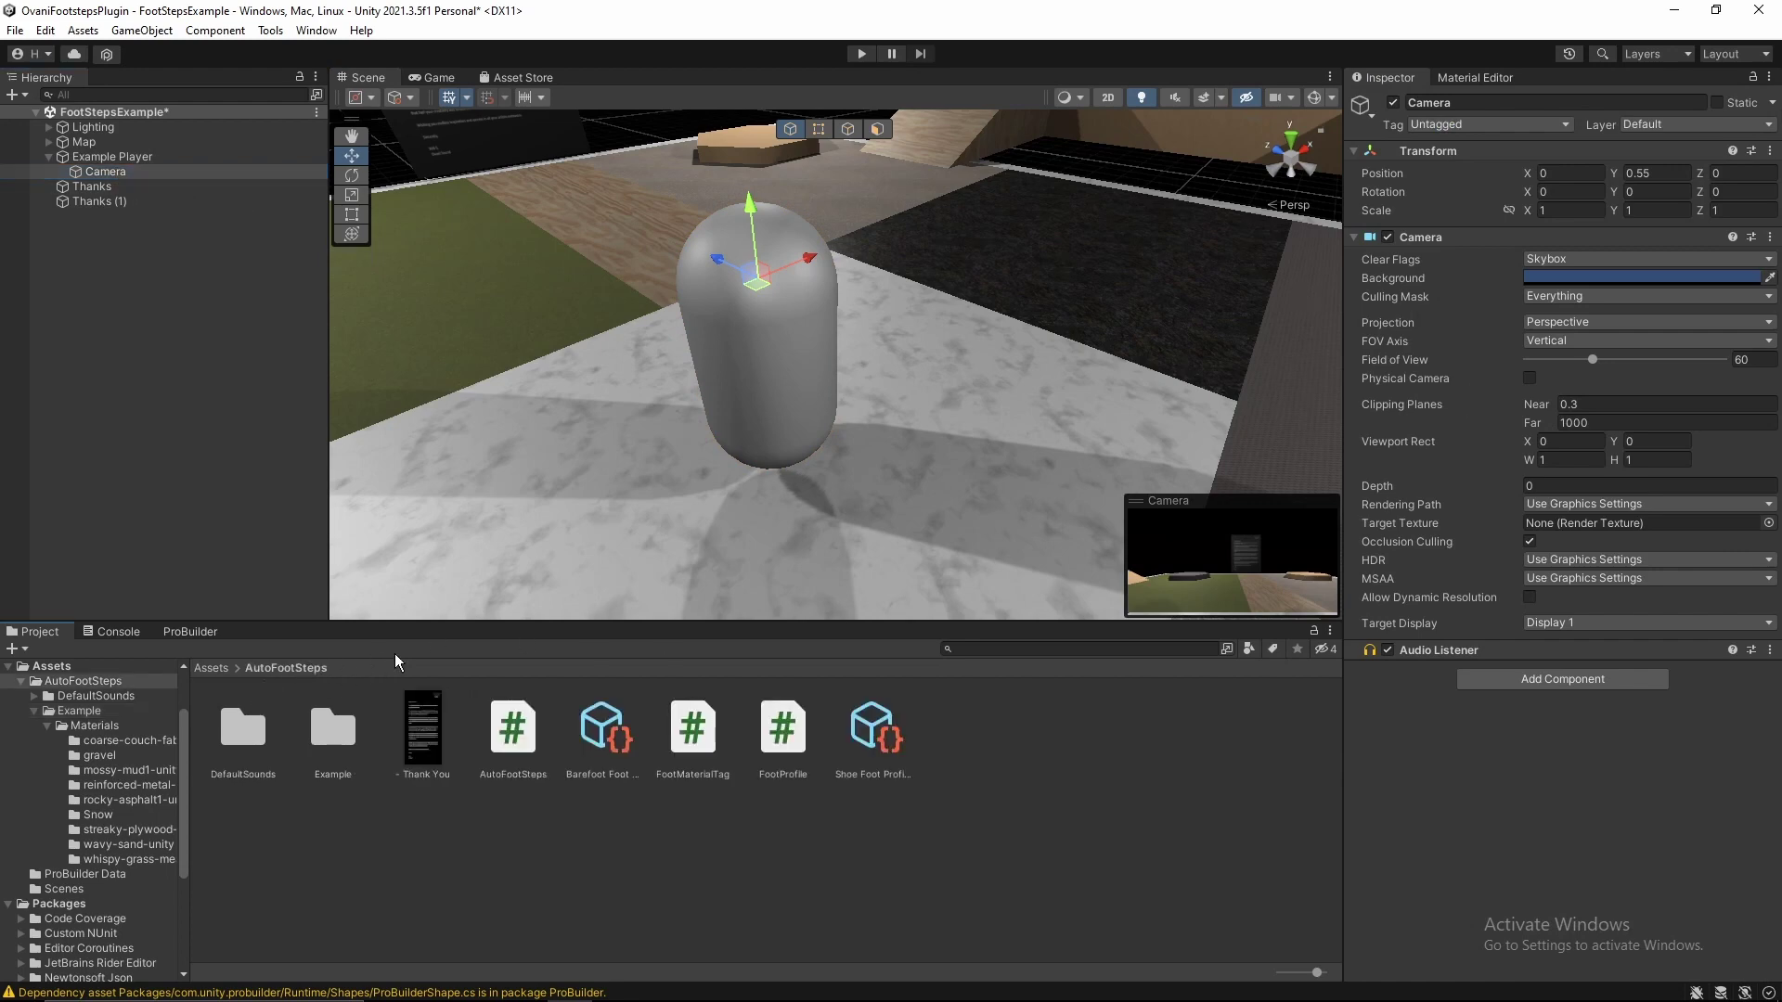
Play the scene, walk the example player around the map, and stop play mode.
left_click(862, 54)
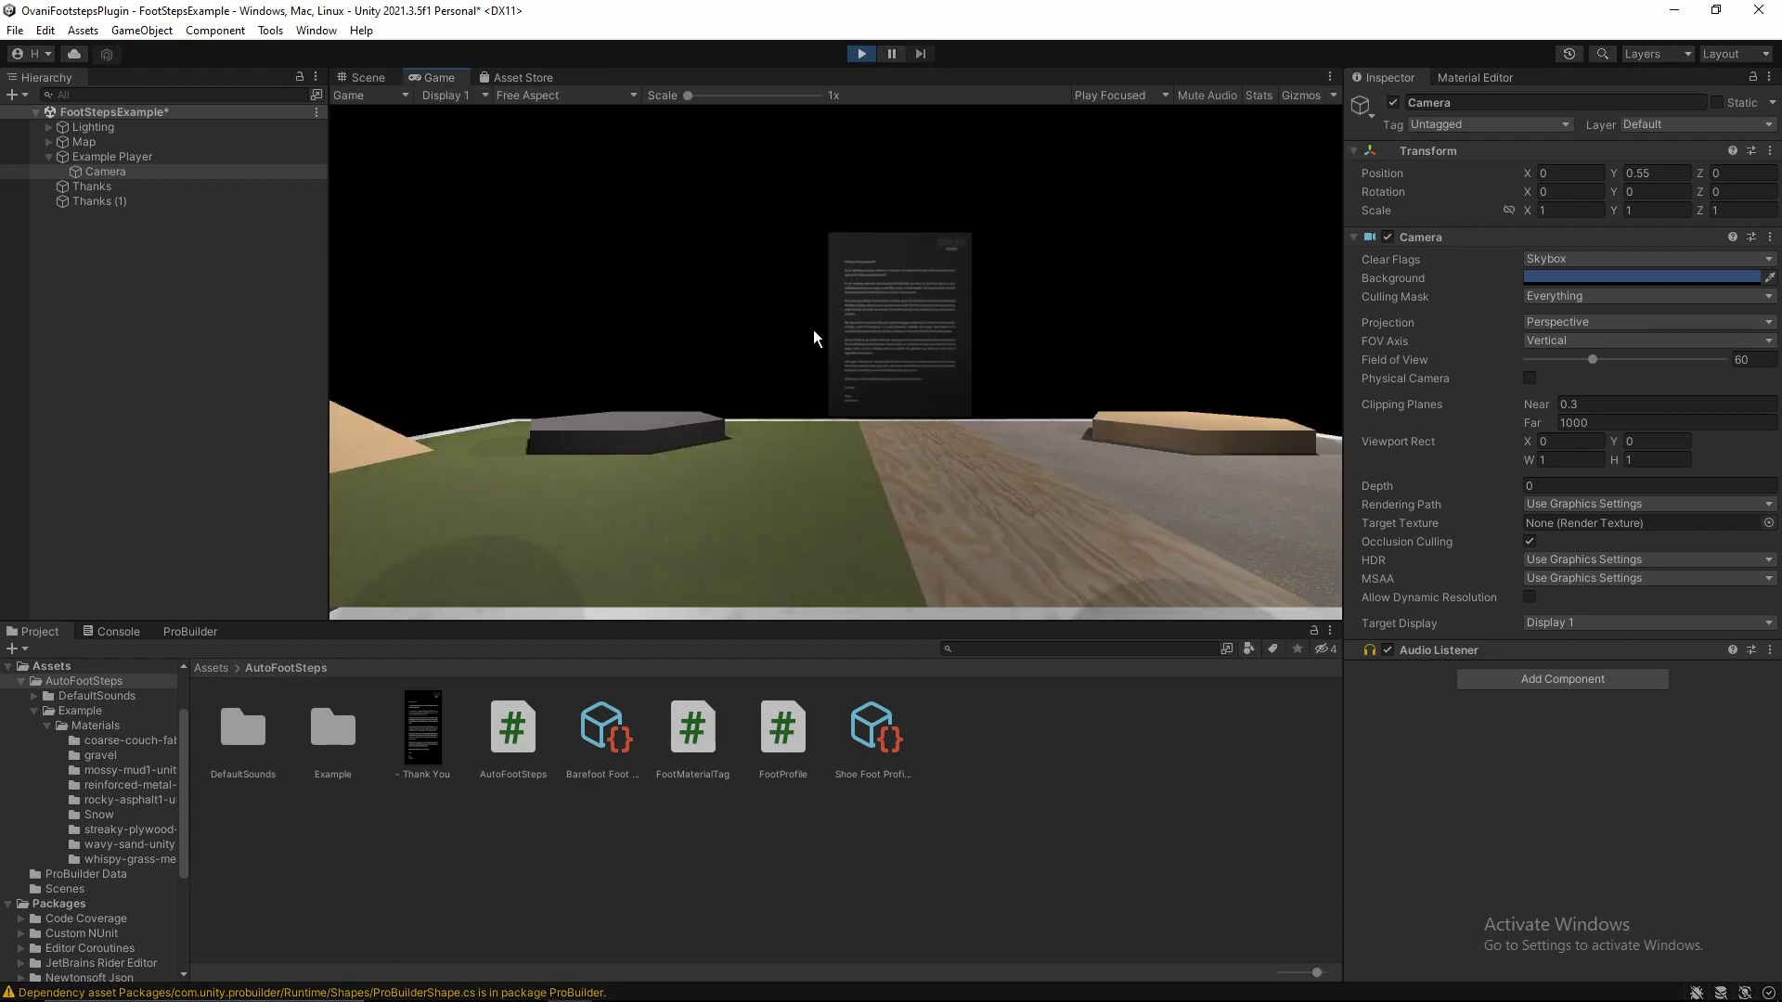
left_click(814, 330)
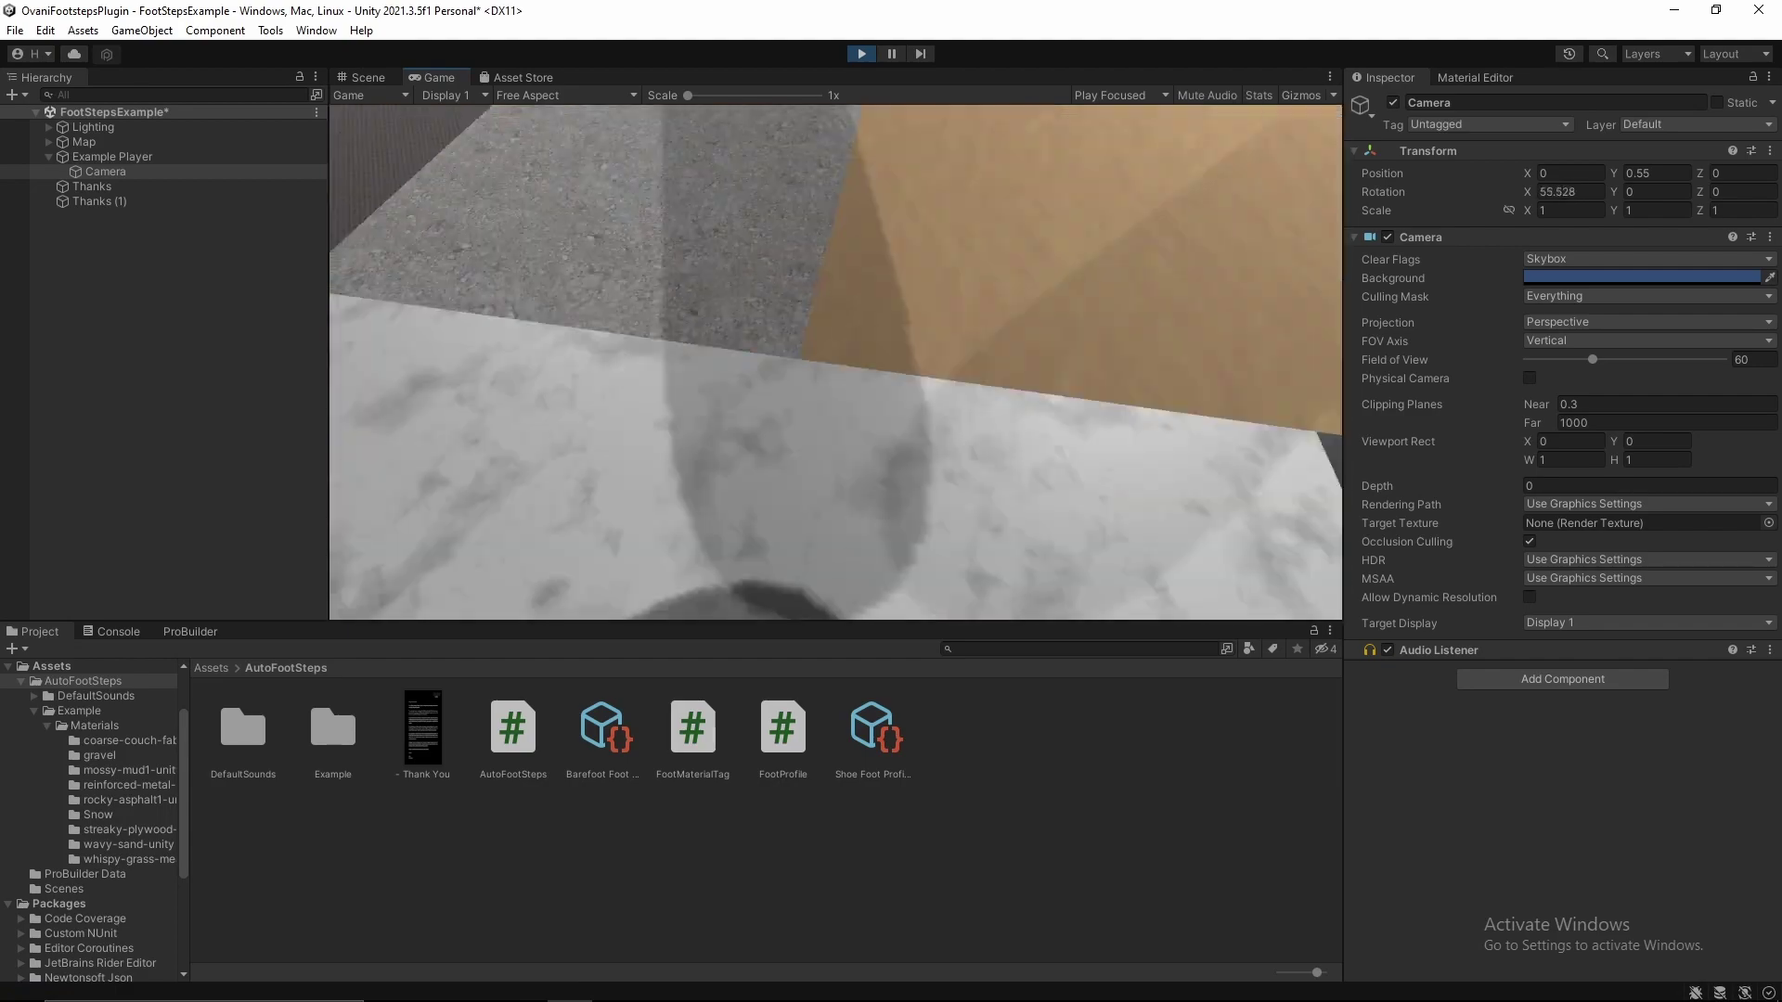
key("w")
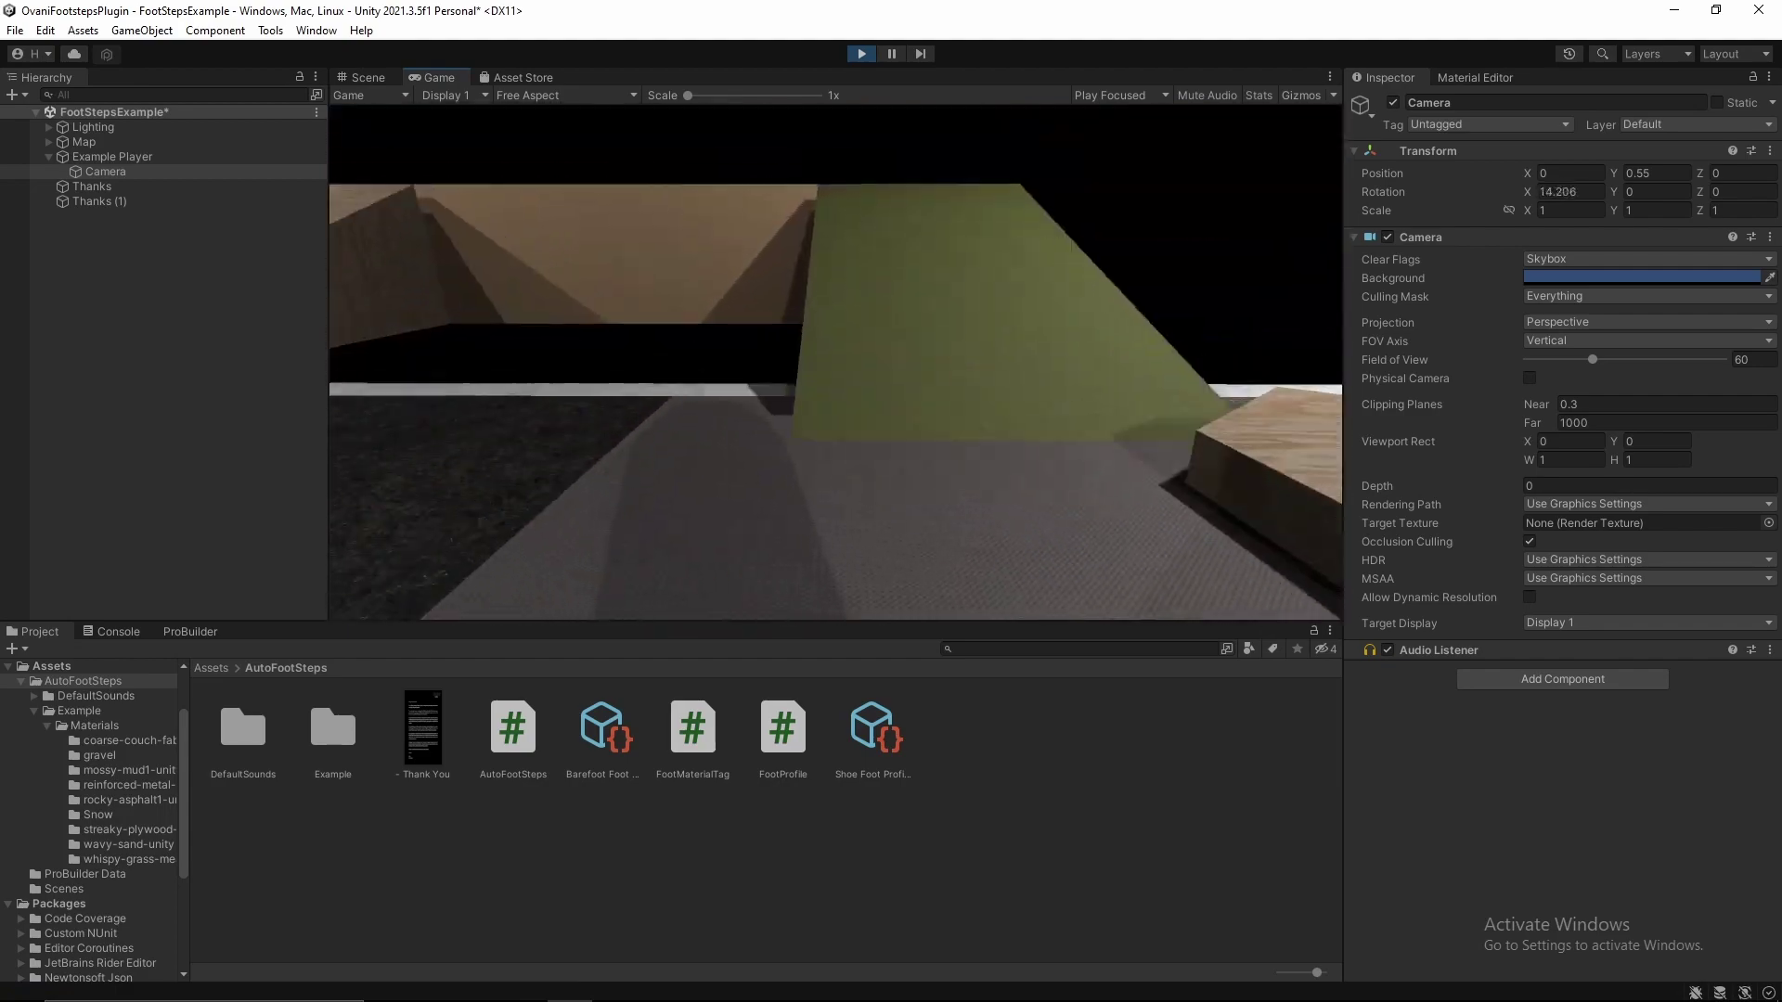
left_click(861, 53)
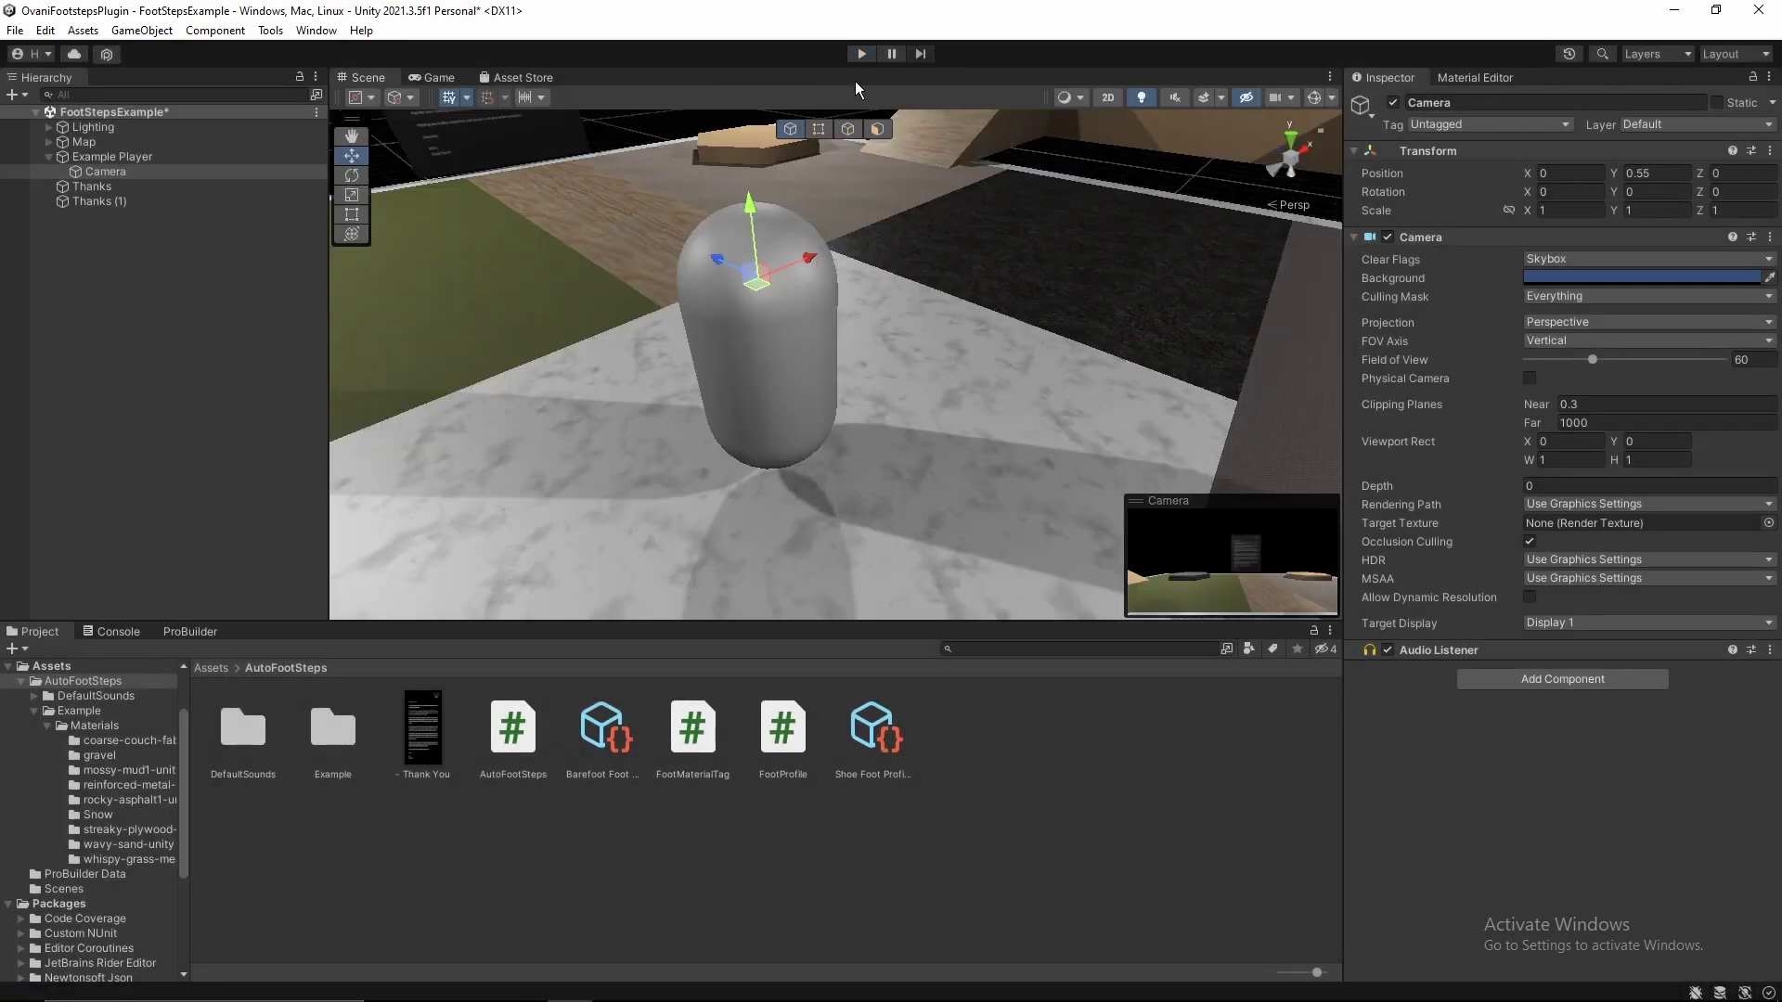
Create an empty child object named FootstepsSFX under Example Player.
right_click_drag(701, 244, 749, 221)
left_click(93, 157)
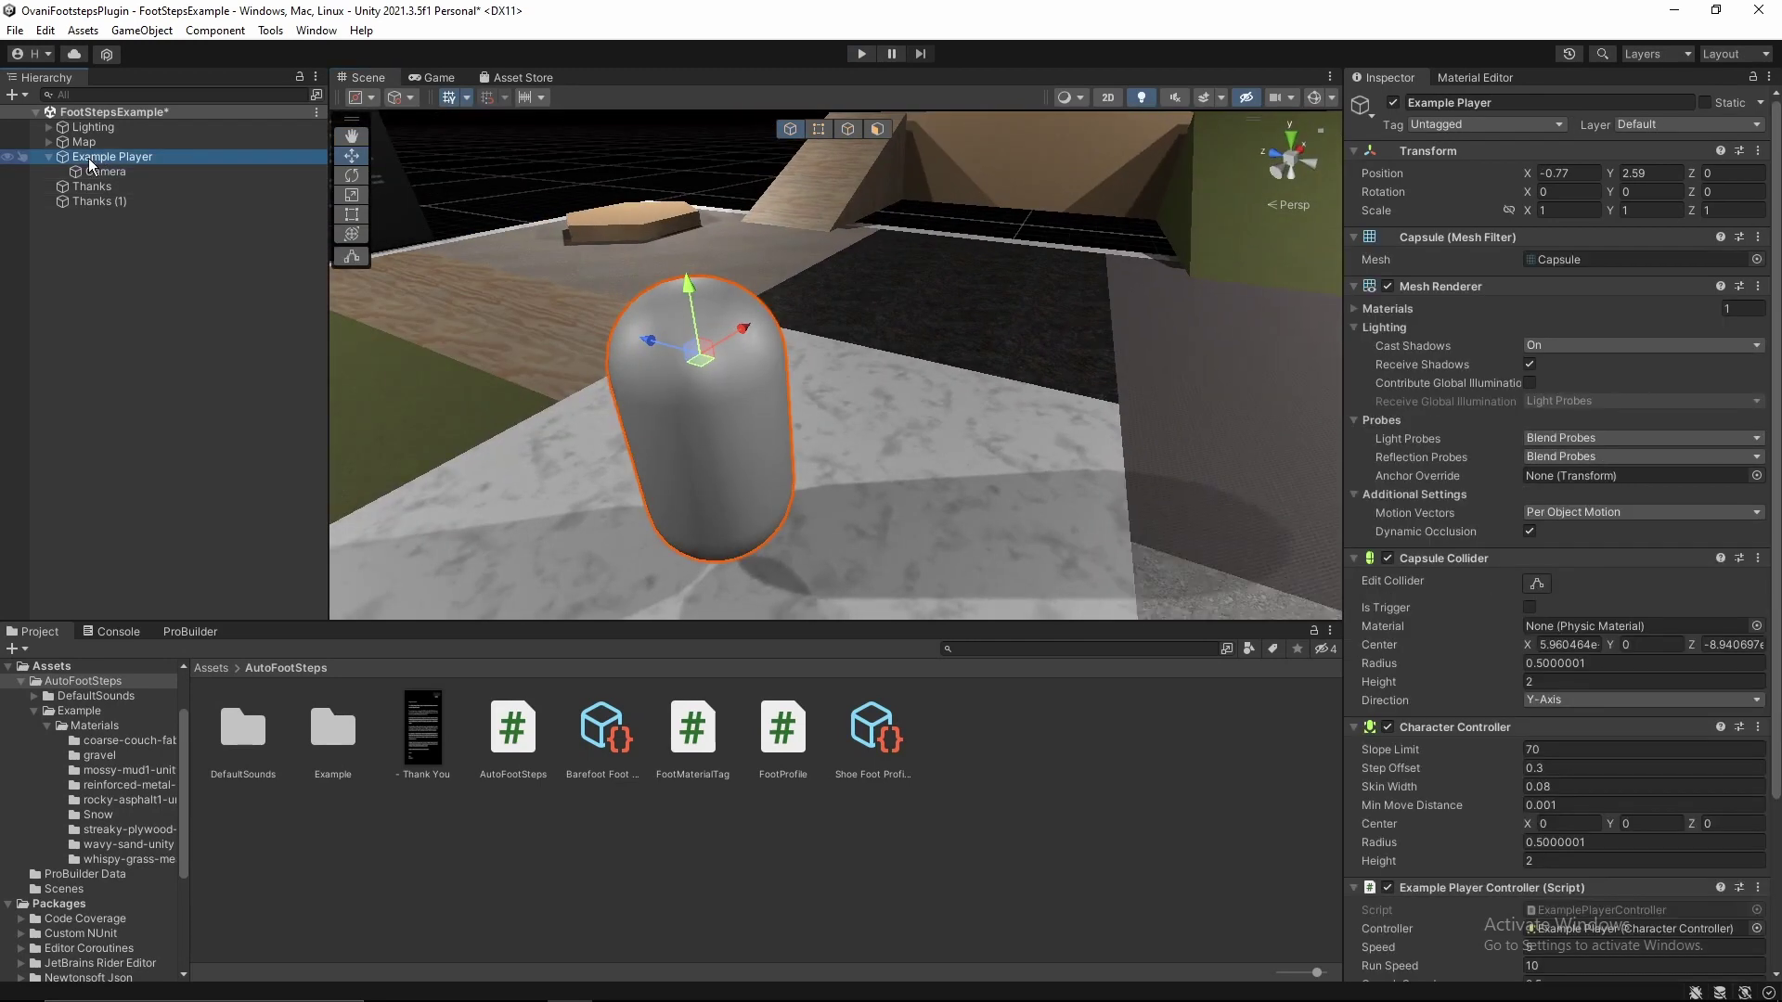
right_click(87, 158)
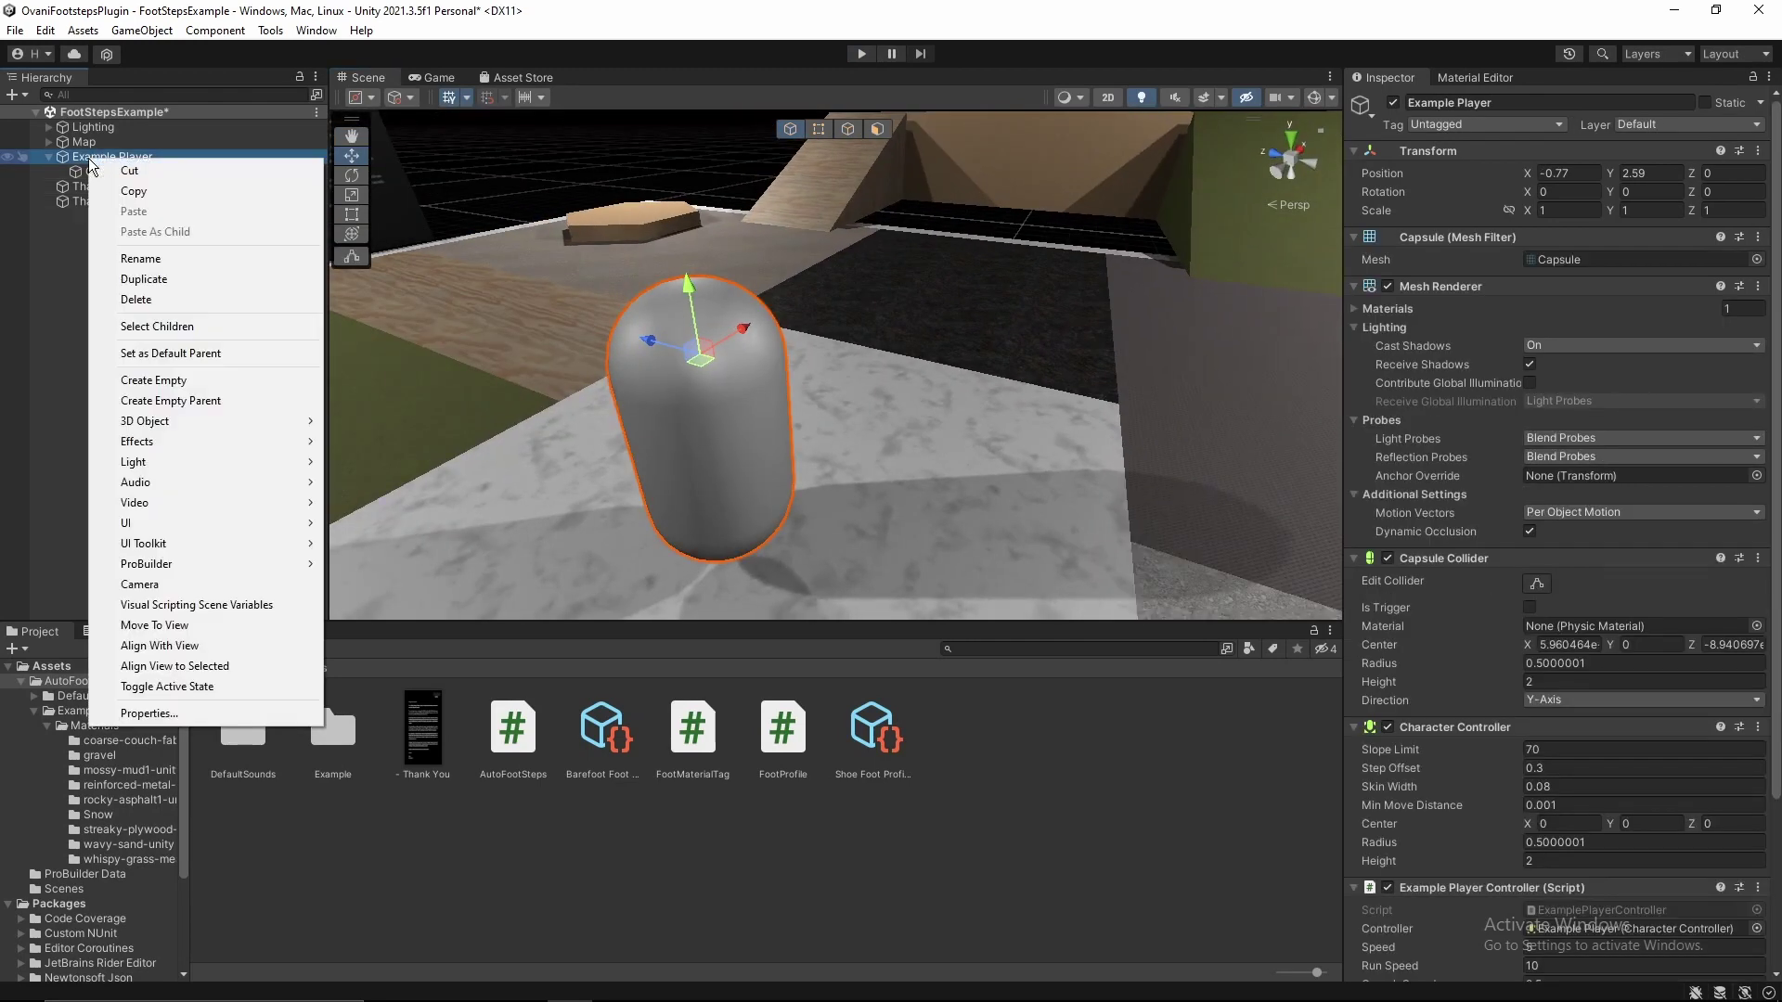
left_click(143, 381)
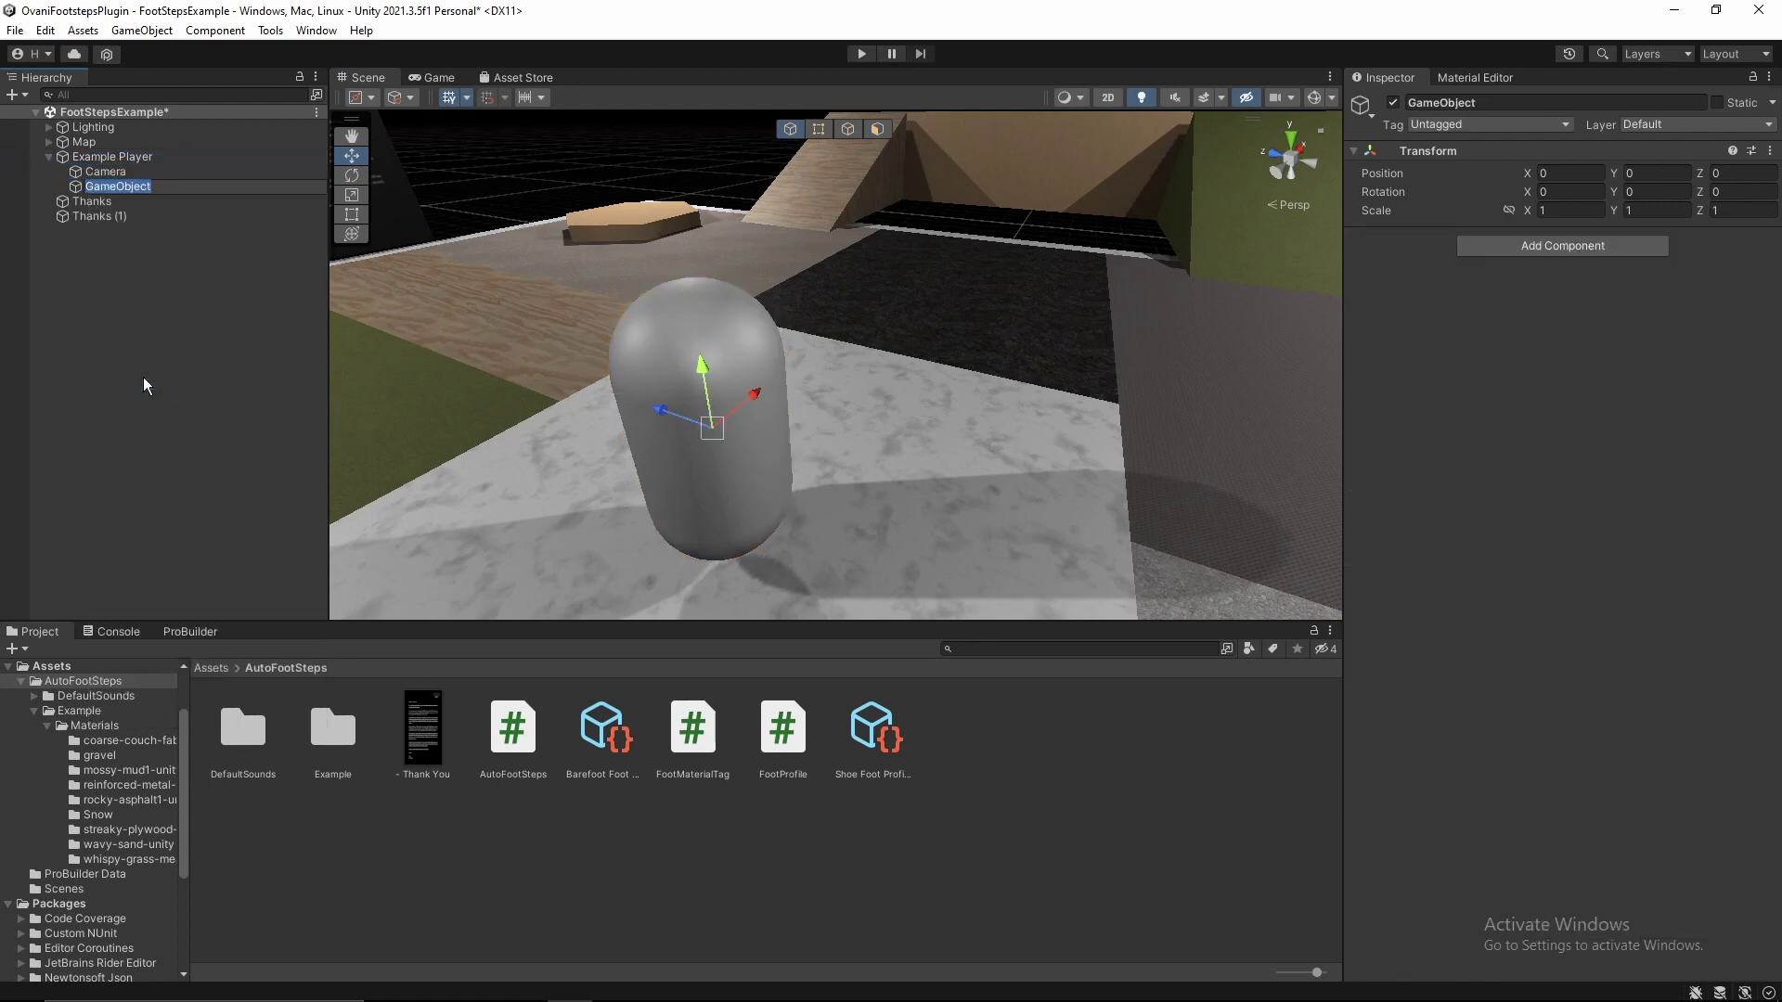
type("FootstepsSFX")
key("Return")
Lower the FootstepsSFX object to the capsule's base, at a Y position of about -0.691.
left_click_drag(677, 414, 716, 289, "alt")
right_click_drag(716, 289, 813, 276)
left_click_drag(802, 279, 800, 415)
key("w")
right_click_drag(799, 414, 791, 372)
key("q")
left_click_drag(790, 370, 786, 338)
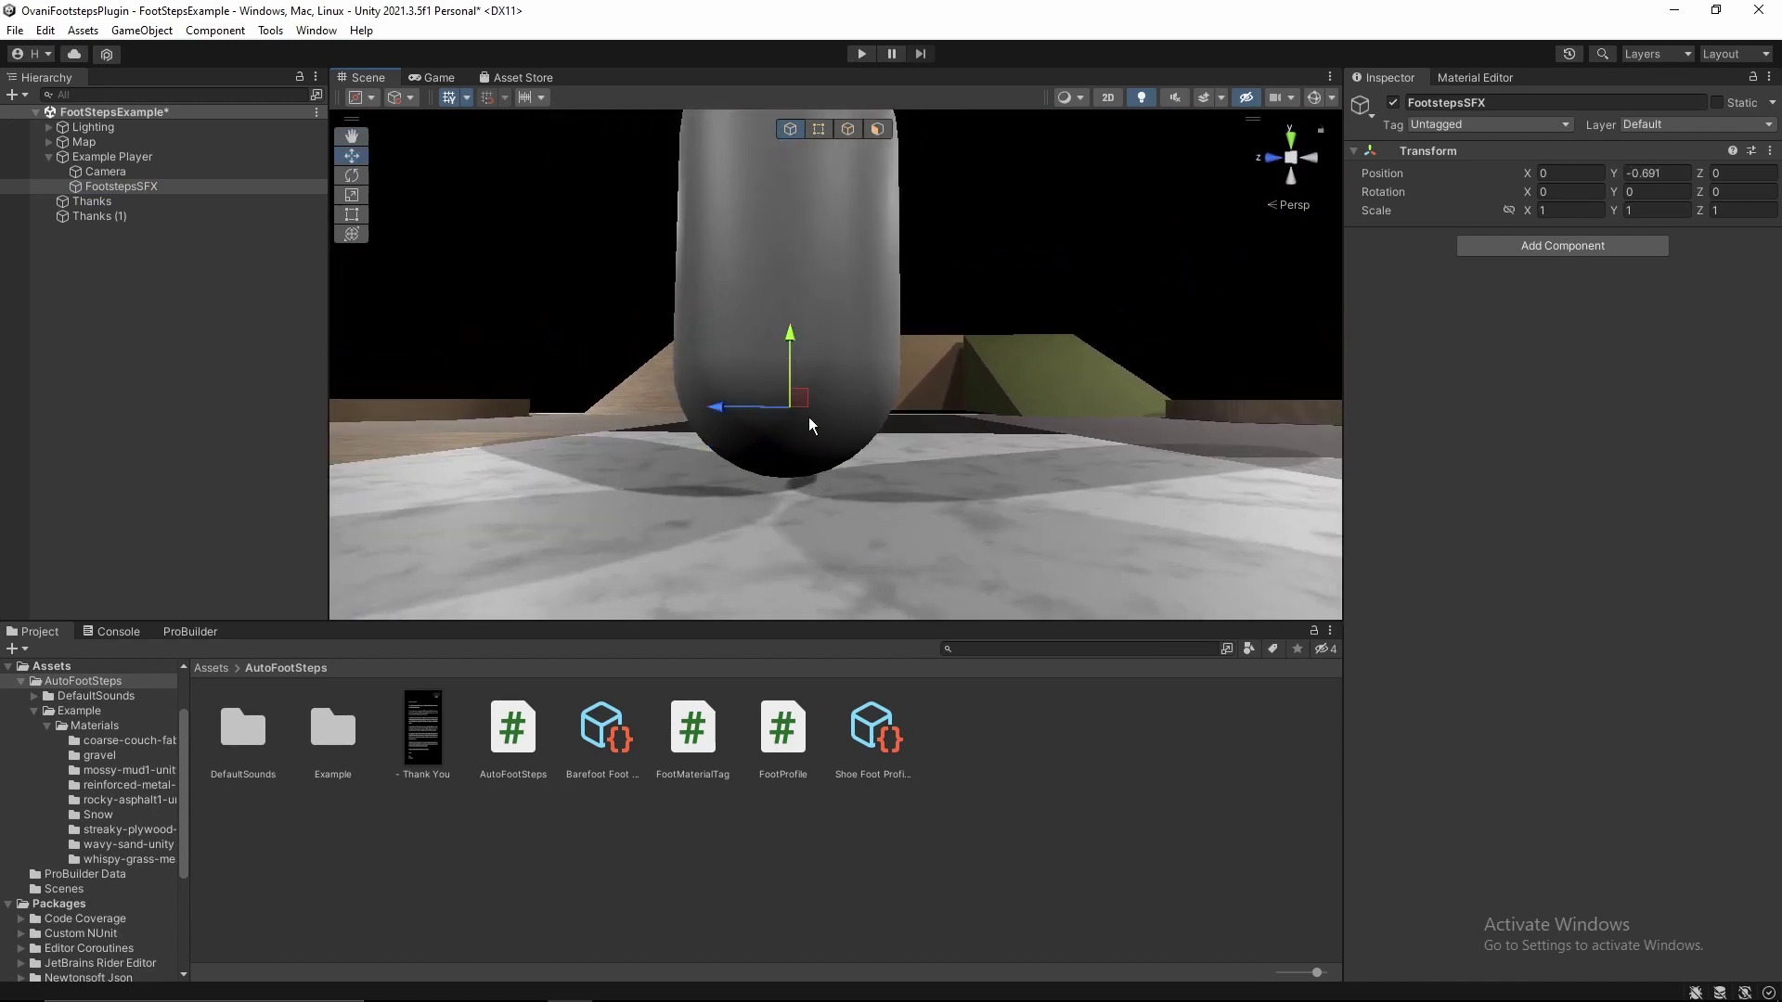
left_click_drag(805, 451, 555, 488, "alt")
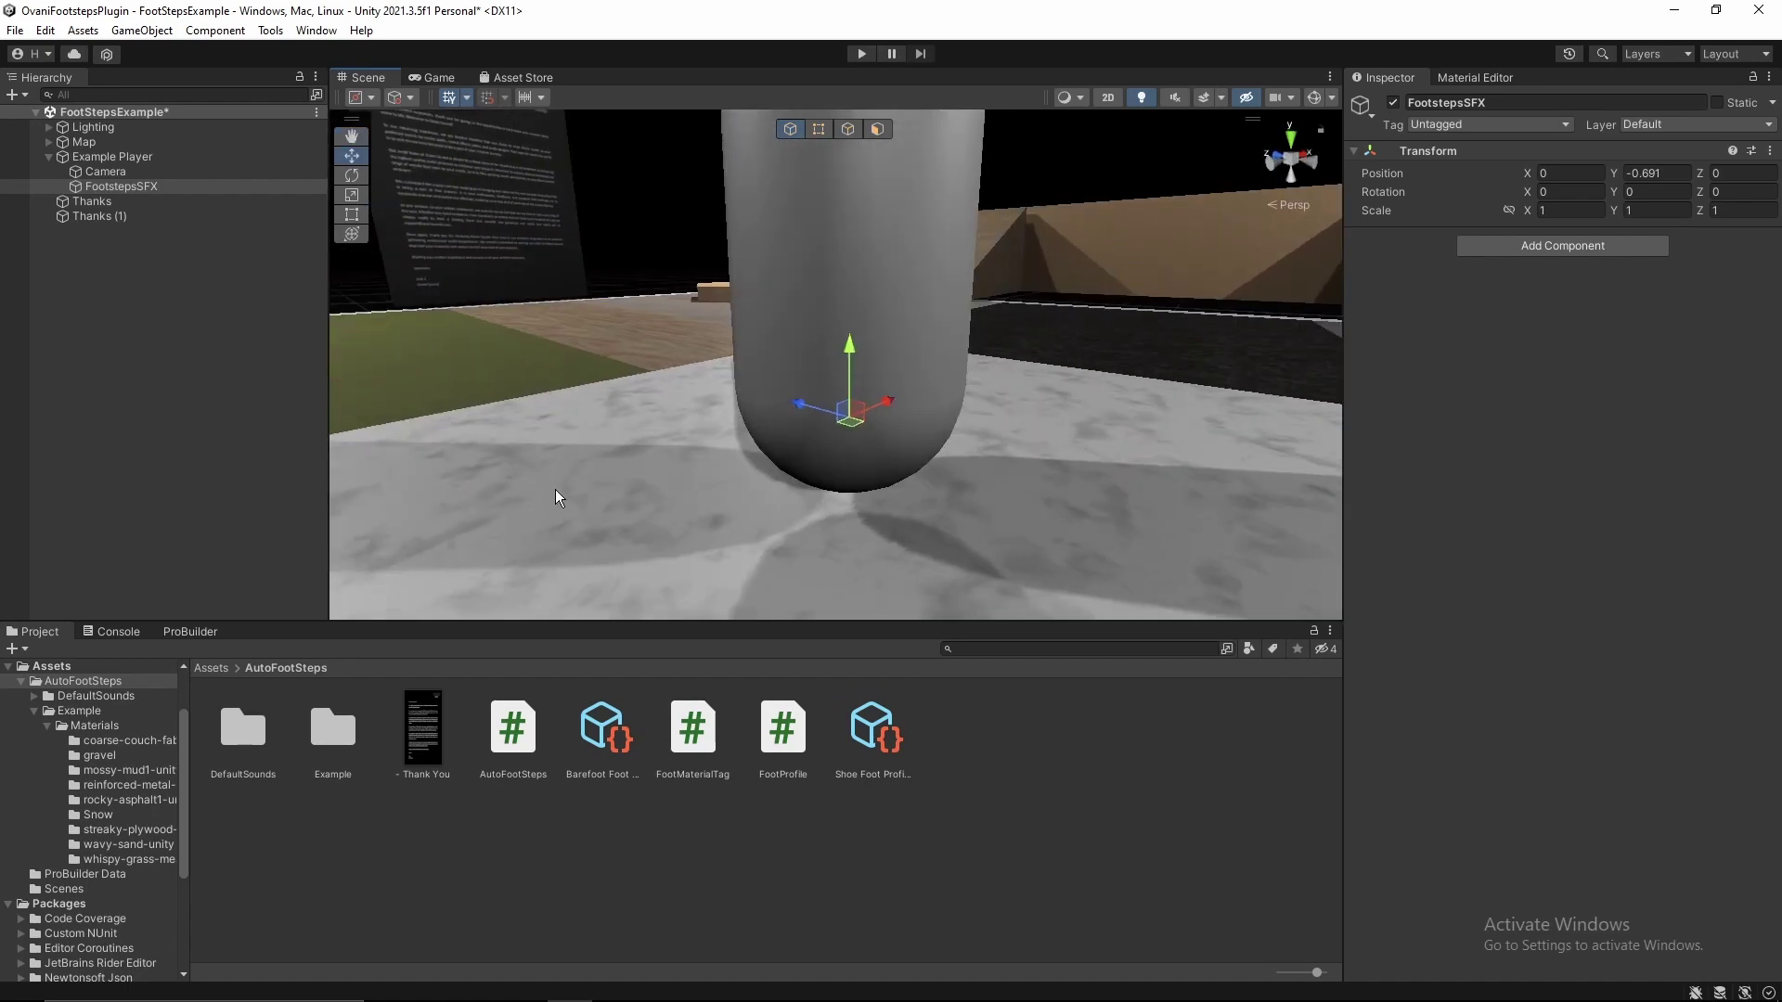
Add the Auto Foot Steps component to FootstepsSFX and collapse the Audio Source settings.
left_click(1510, 241)
type("foots")
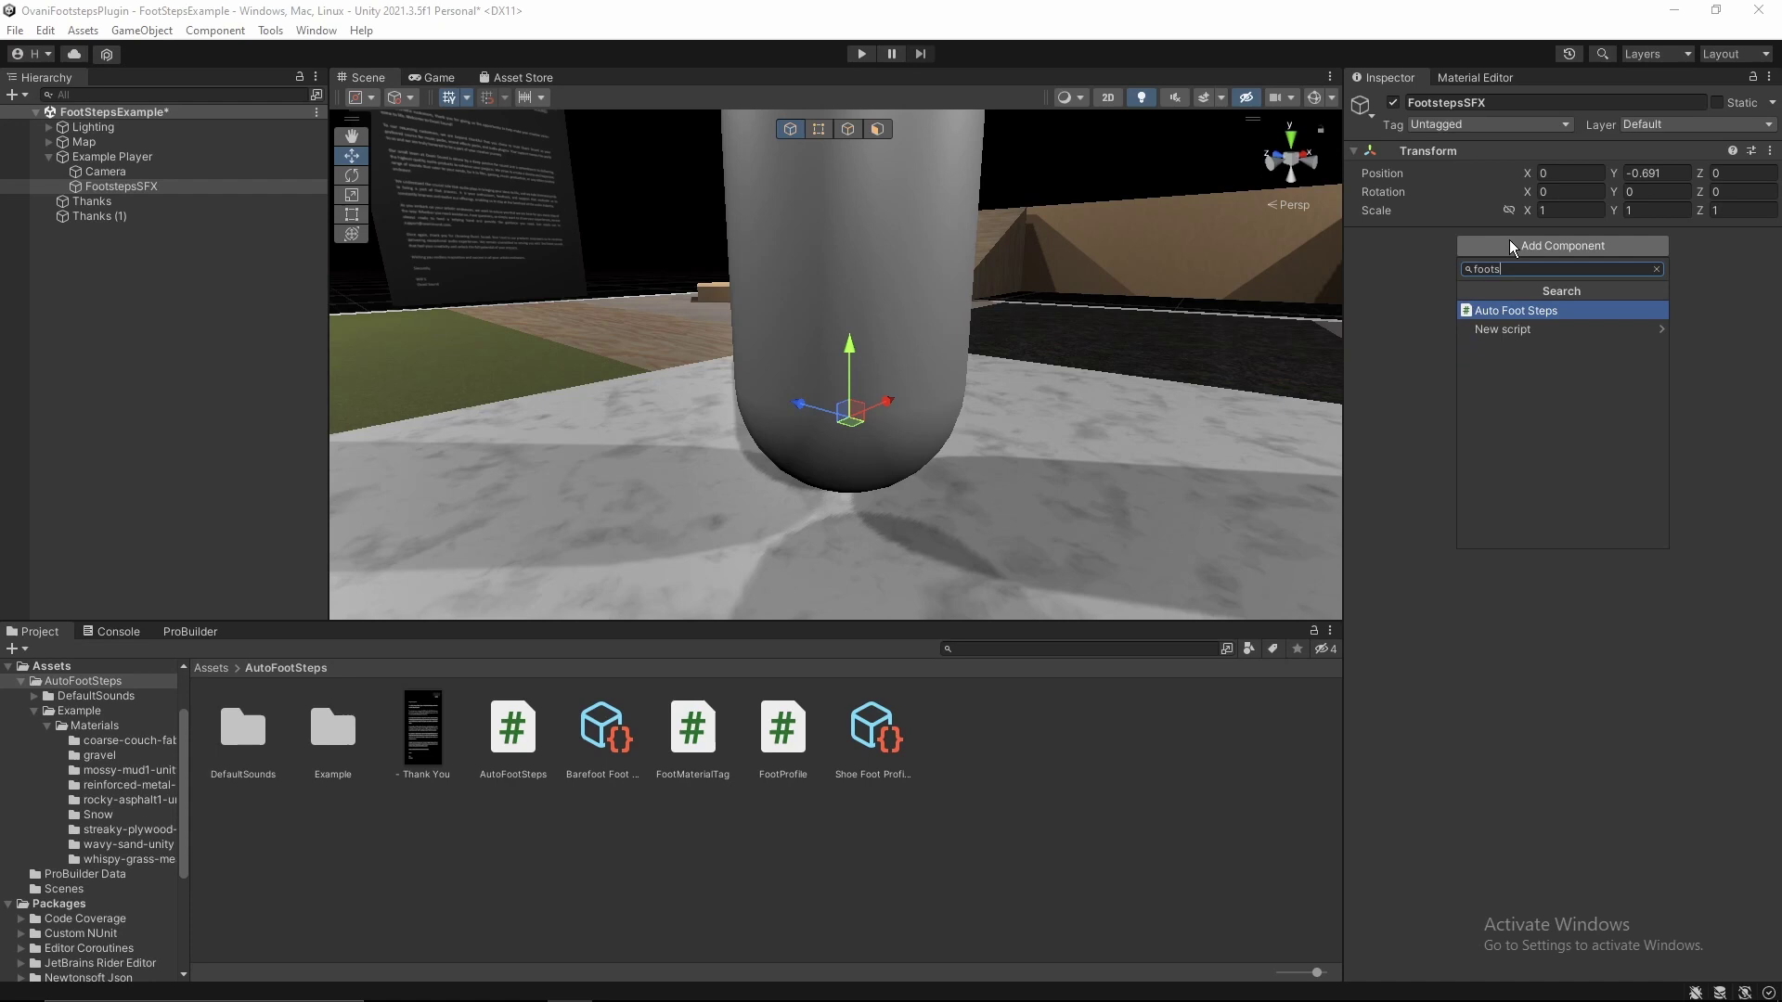
left_click(1583, 310)
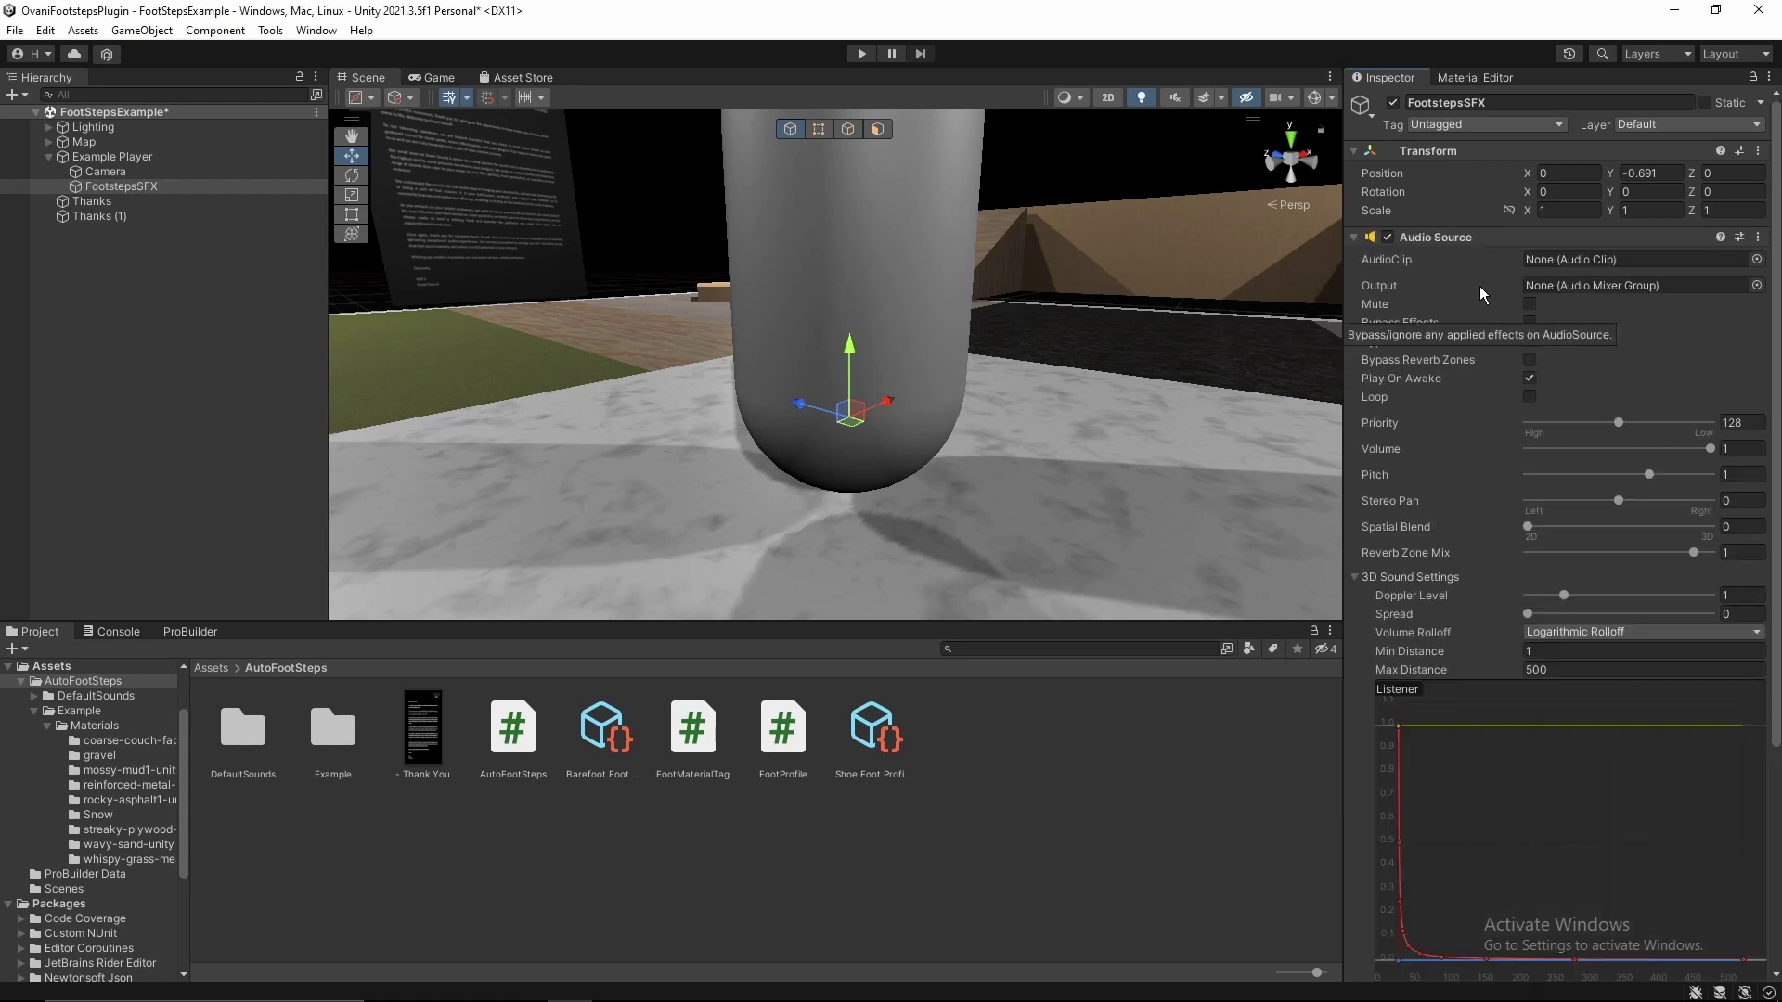
left_click(1435, 235)
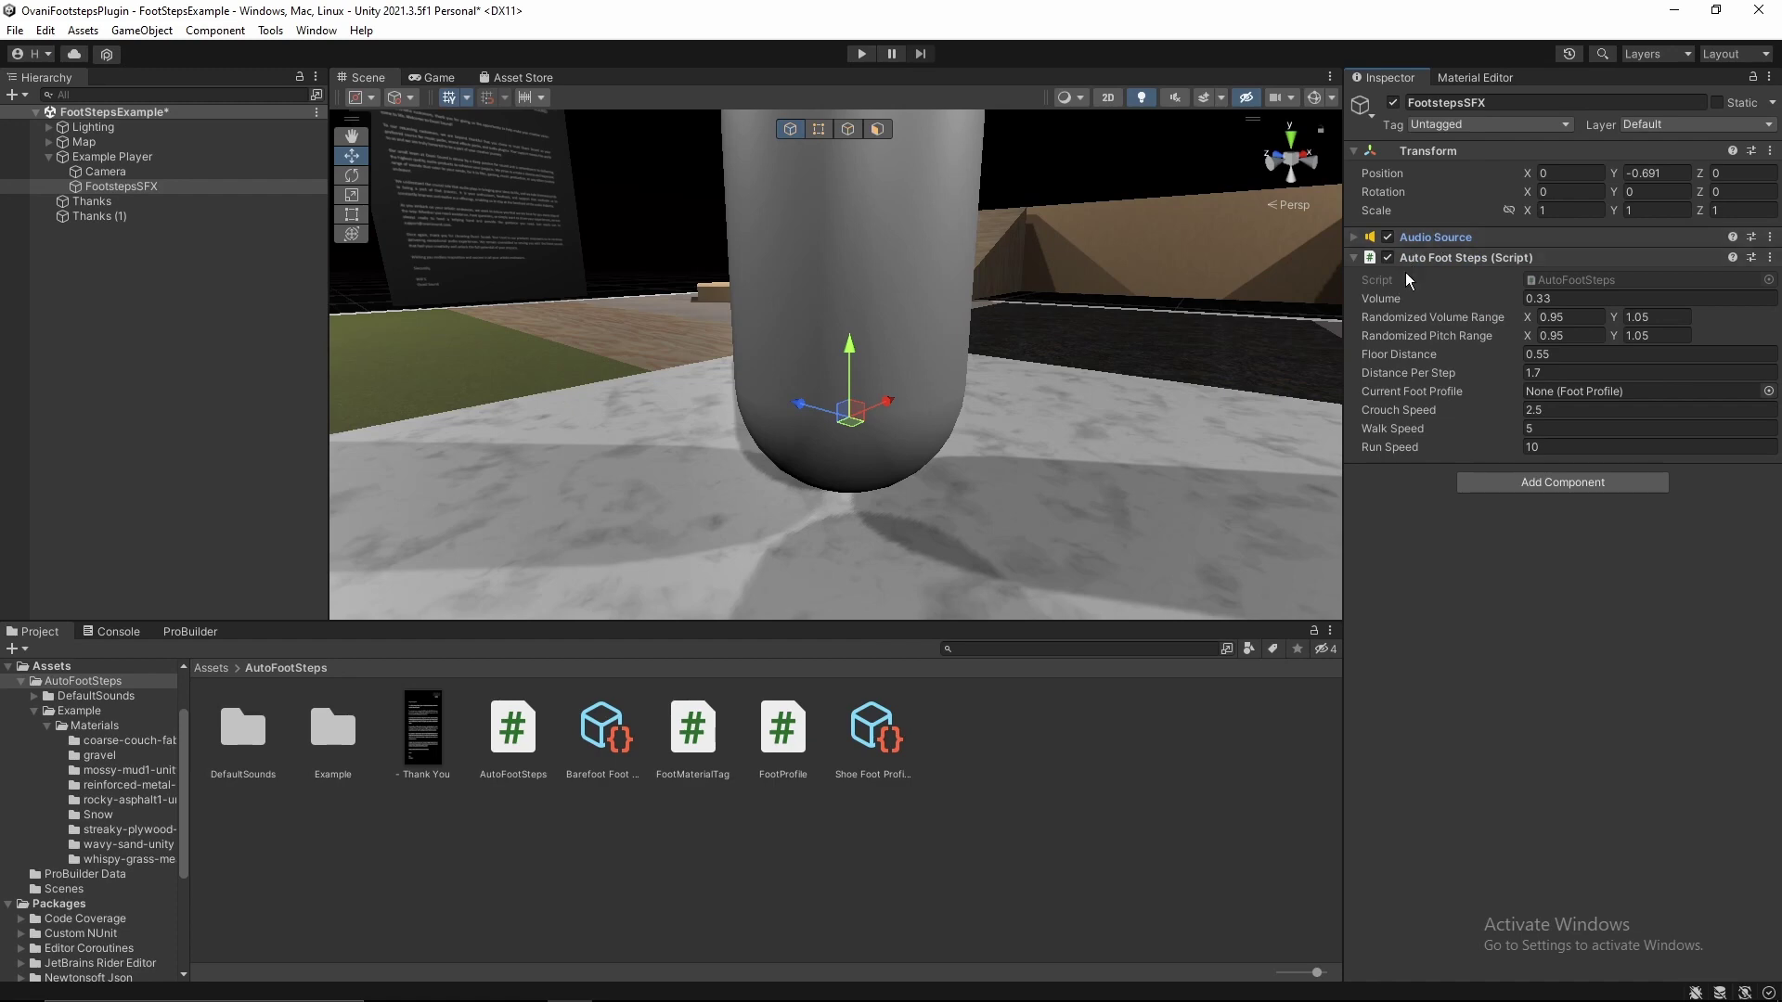
Examine the volume, randomized range, floor distance and distance per step settings of Auto Foot Steps relative to the capsule's base.
middle_click_drag(1171, 200, 1130, 282)
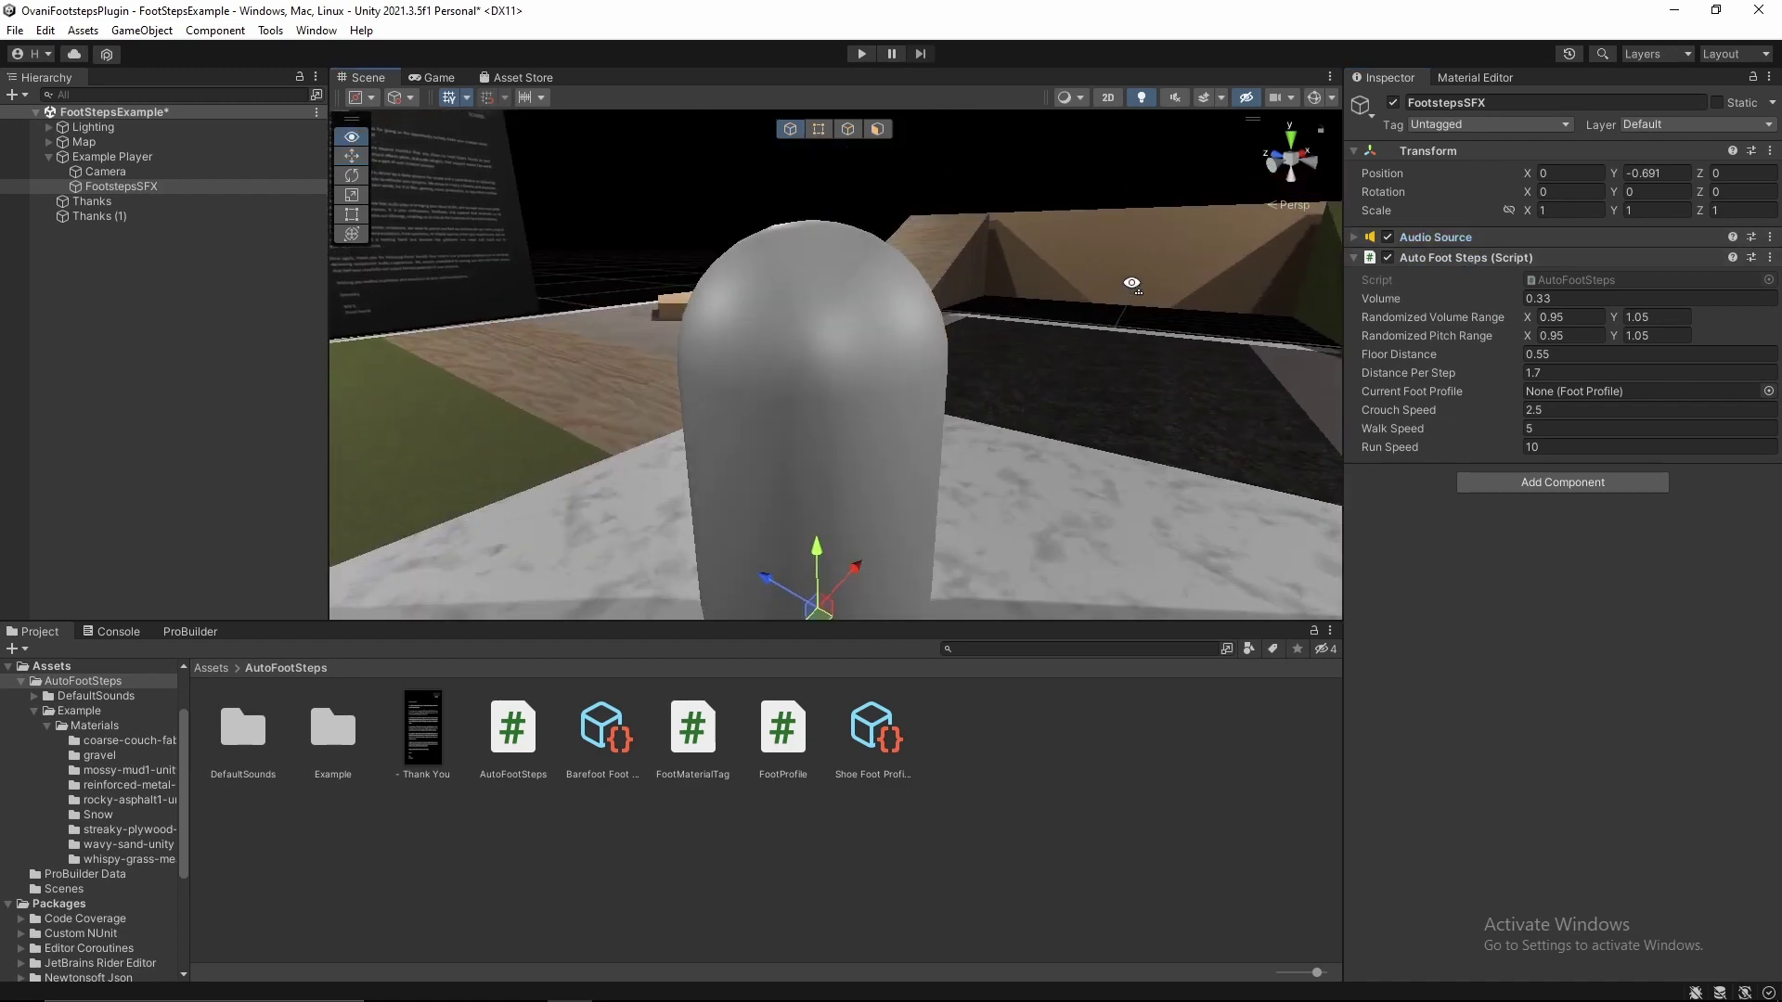
scroll(1121, 289, "down", 3)
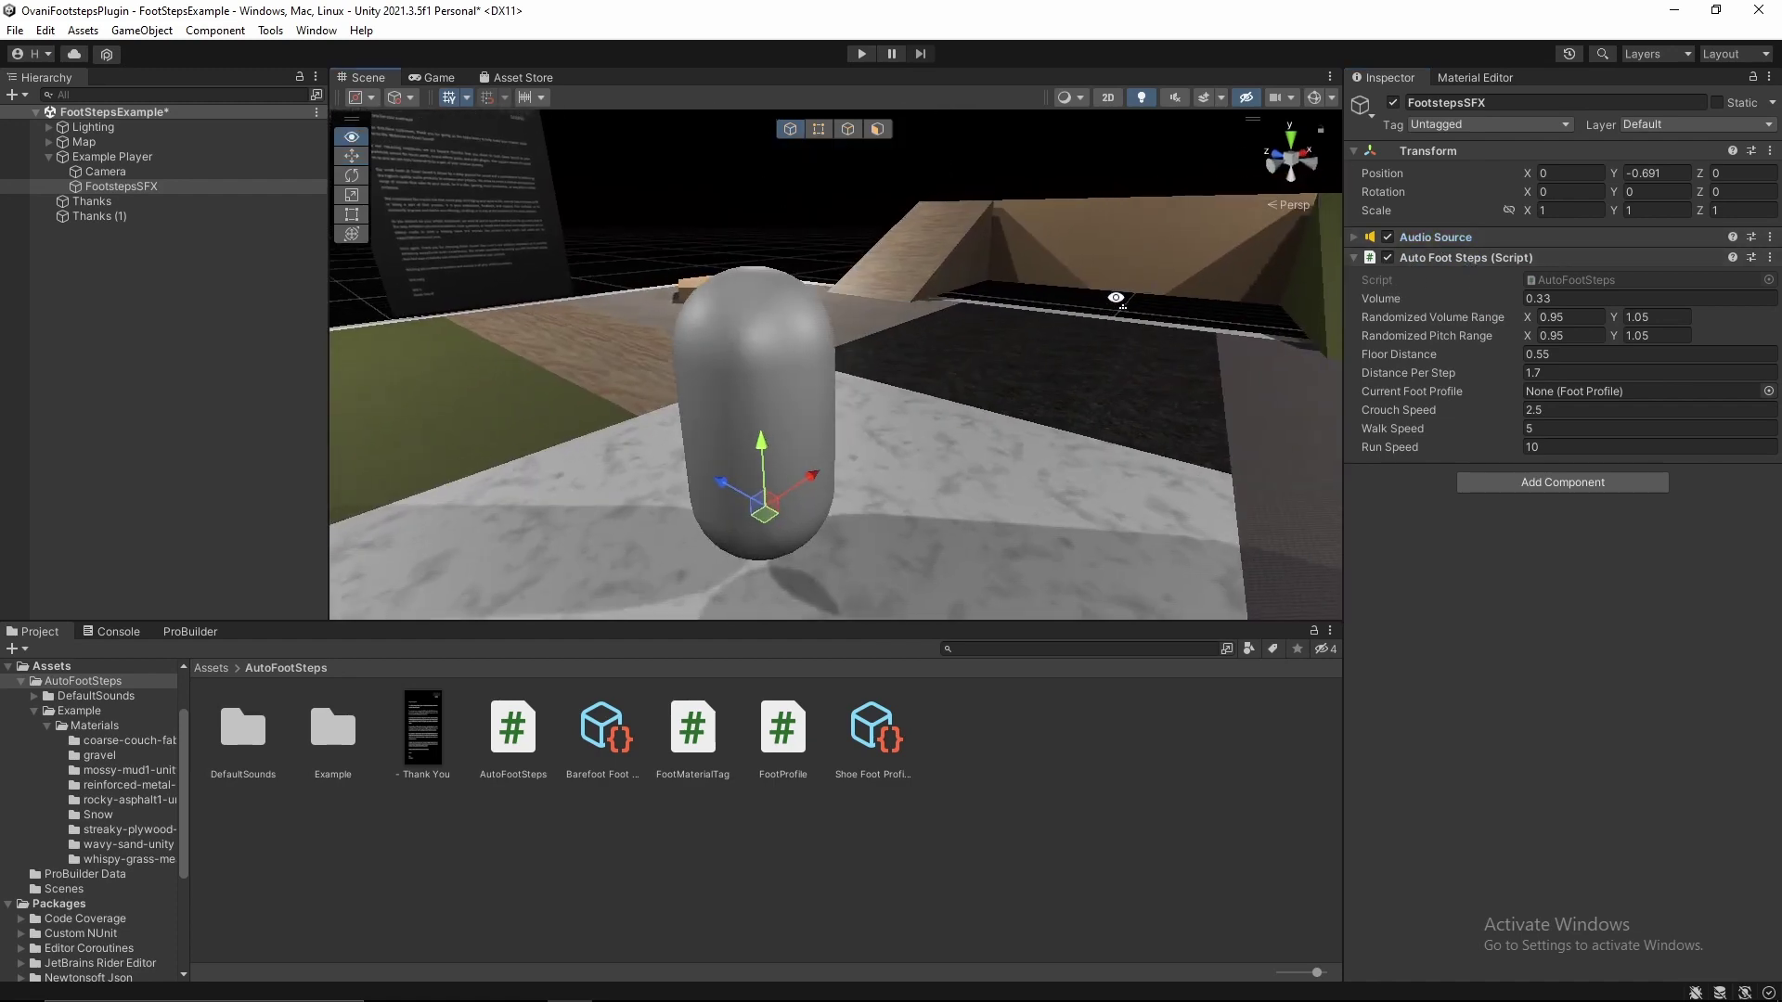
left_click(1384, 303)
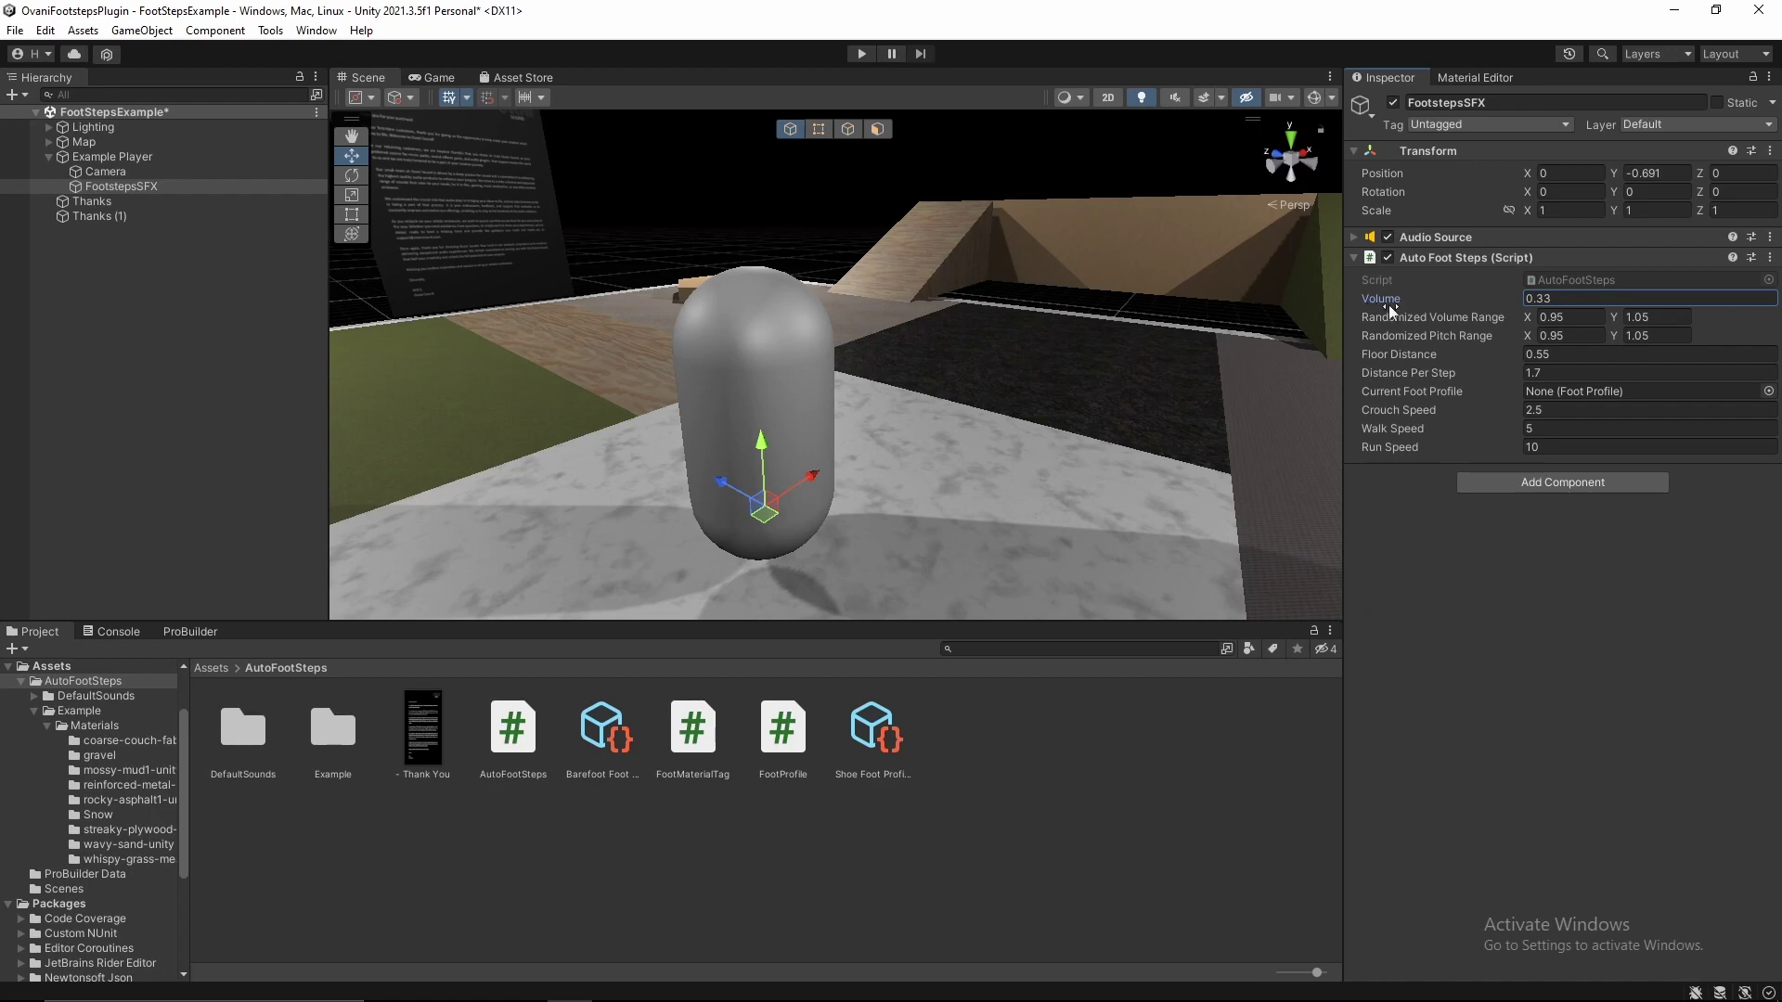
left_click(1400, 320)
left_click(1420, 355)
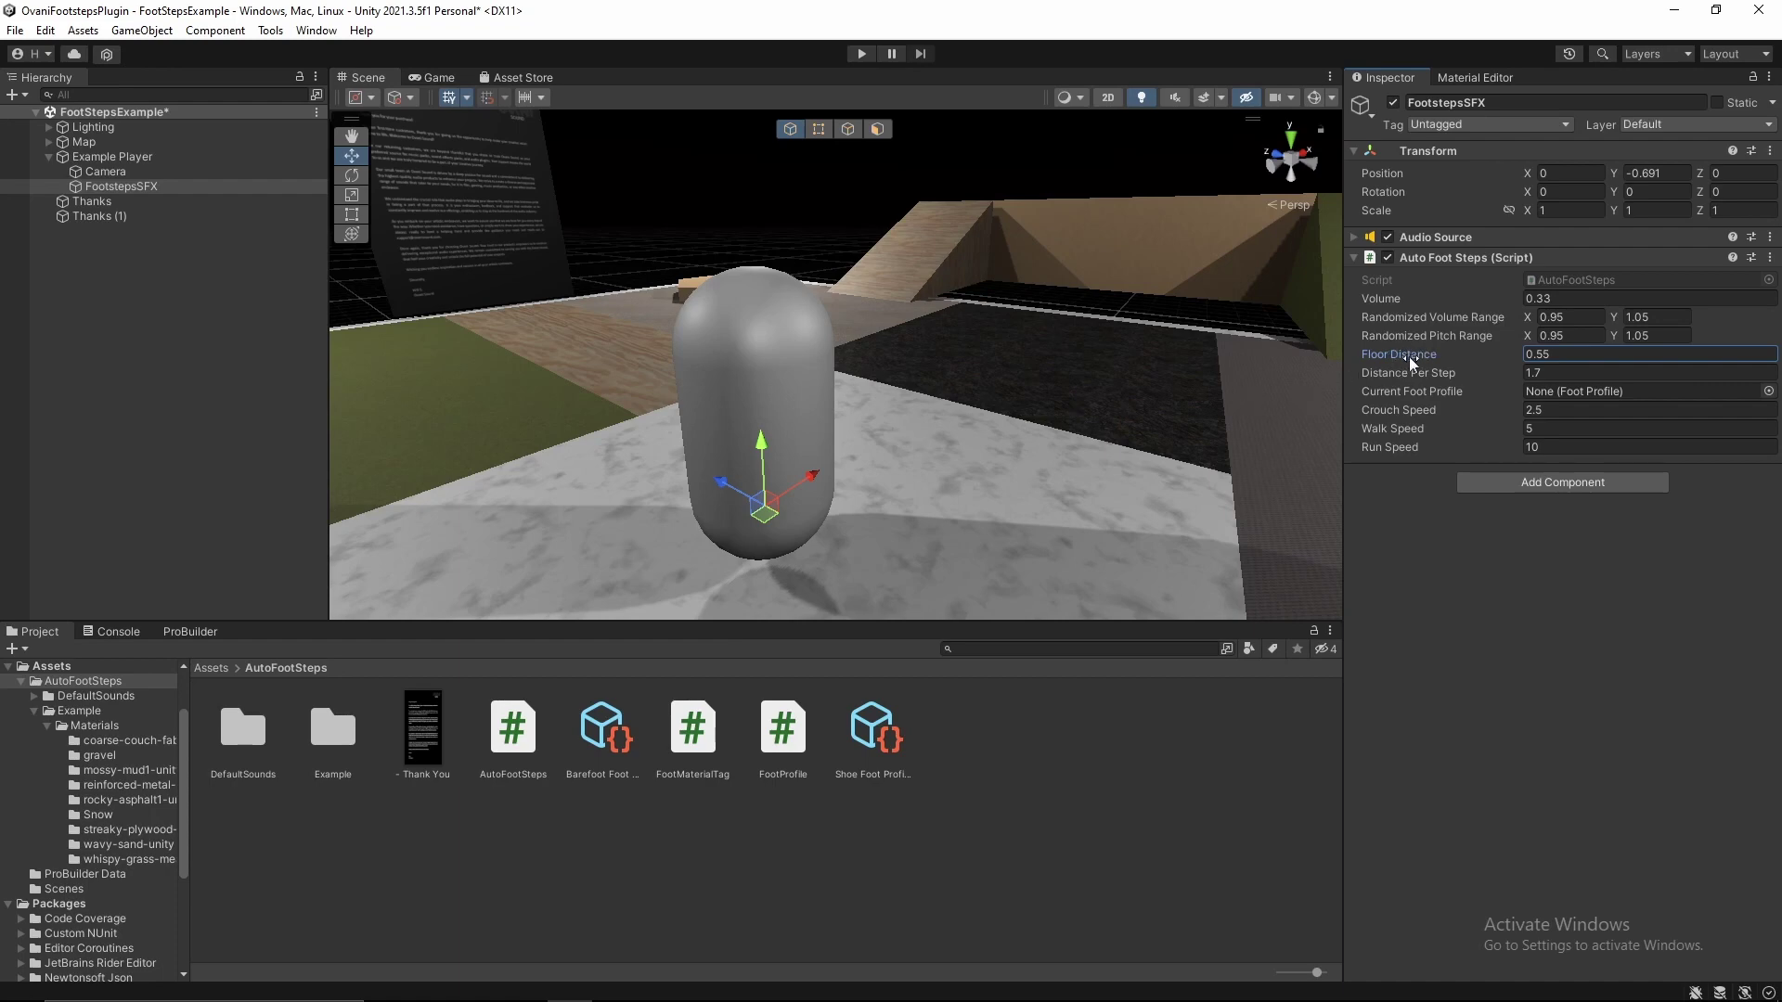
key("q")
right_click_drag(1078, 402, 945, 365)
left_click(1538, 355)
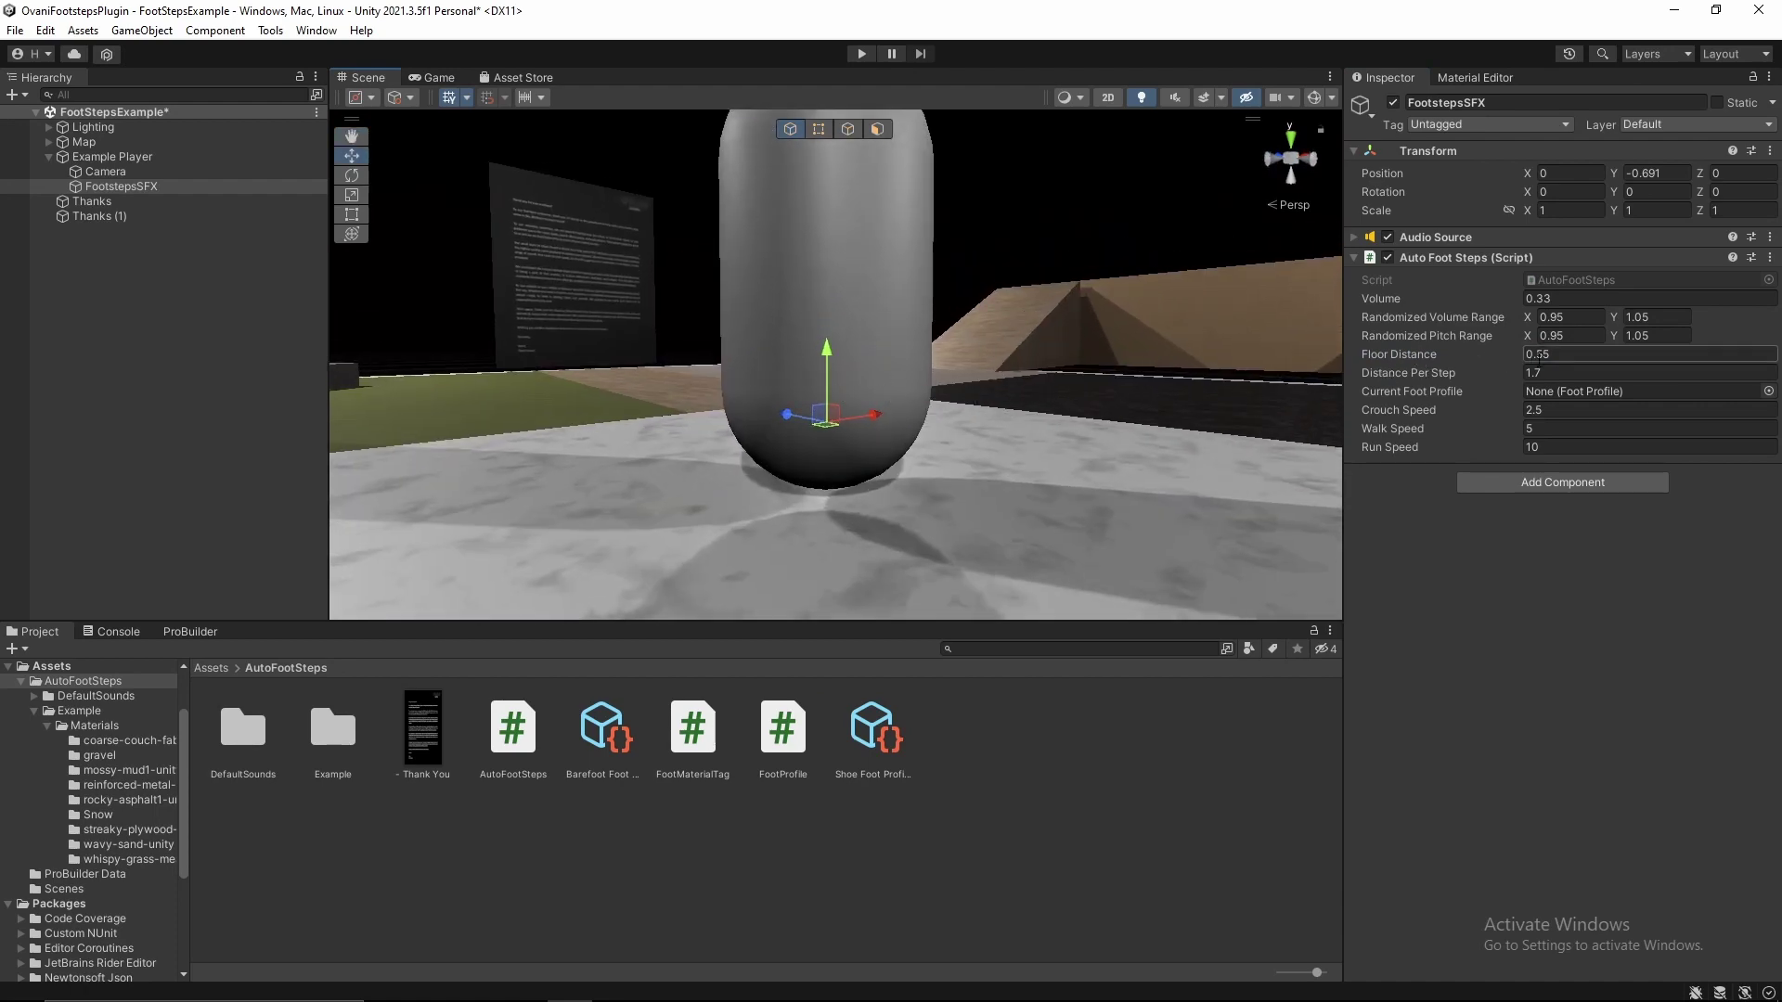
key("e")
right_click_drag(1168, 429, 863, 469)
left_click(1420, 373)
key("s")
key("d")
Slide the Example Player sideways across the floor to demonstrate step distance, and undo the move.
left_click(163, 154)
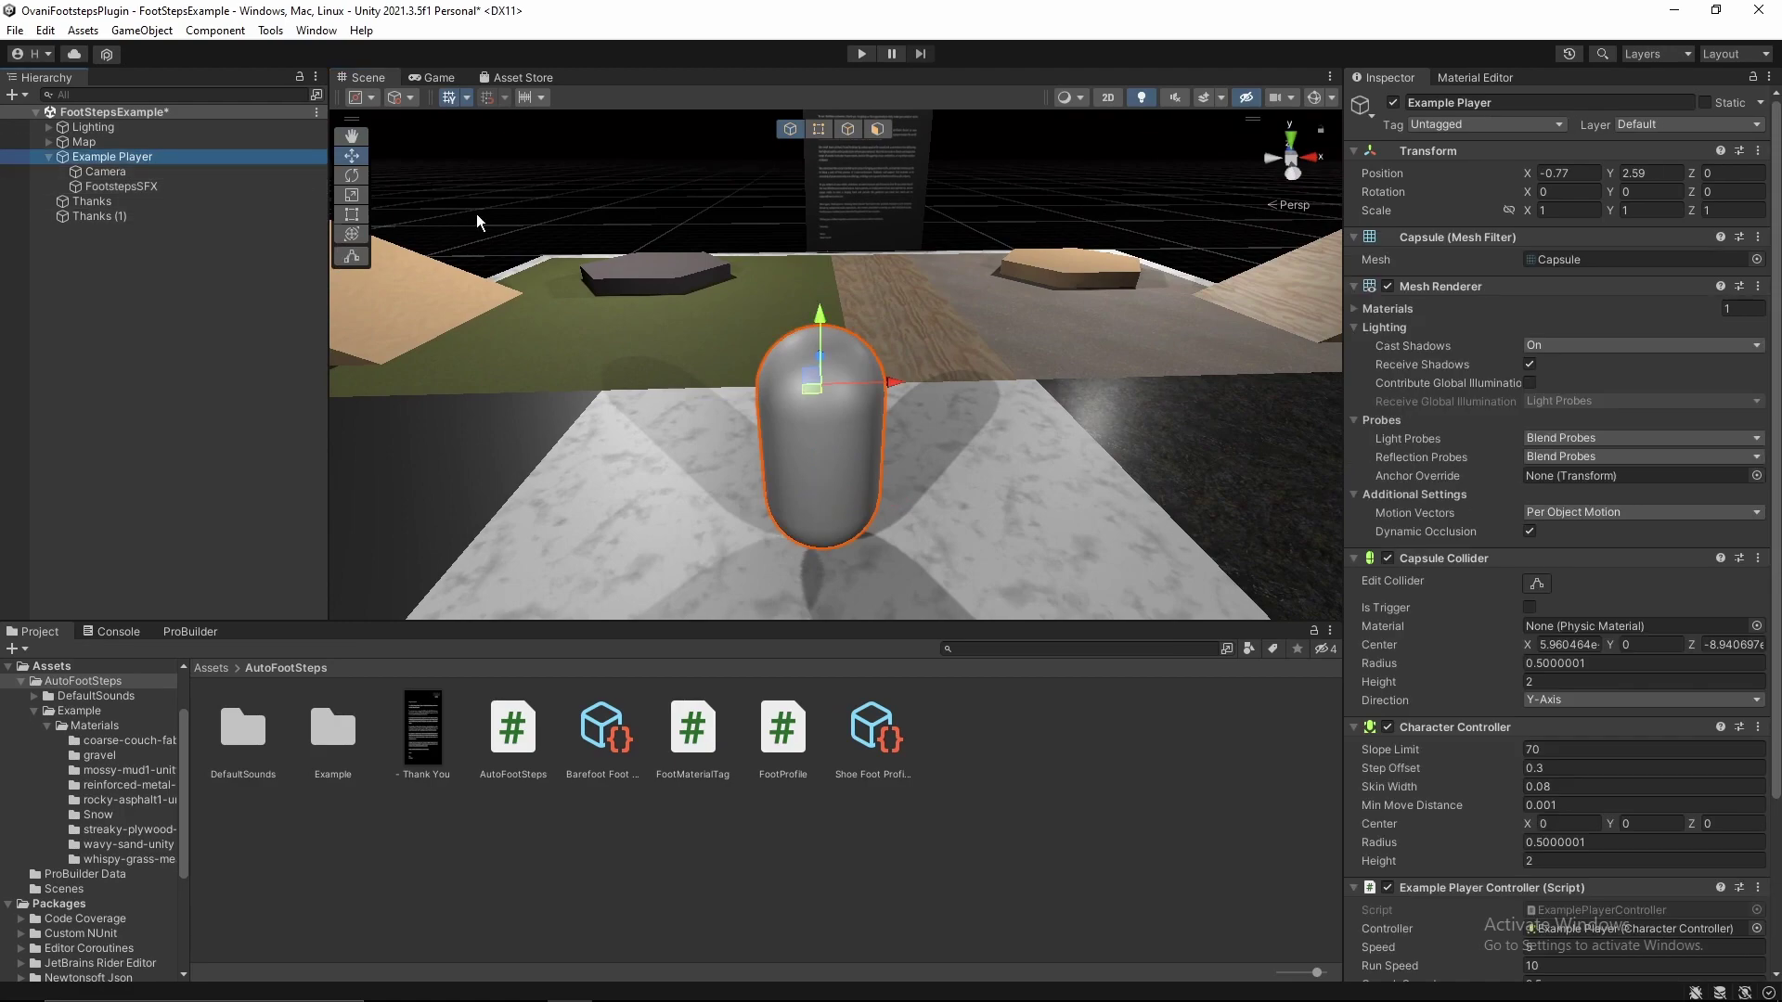
right_click_drag(476, 213, 719, 336)
left_click_drag(719, 336, 1064, 338)
key("ctrl+z")
right_click_drag(936, 367, 891, 353)
Assign the Barefoot Foot Profile as the current foot profile of FootstepsSFX's Auto Foot Steps component.
left_click(154, 183)
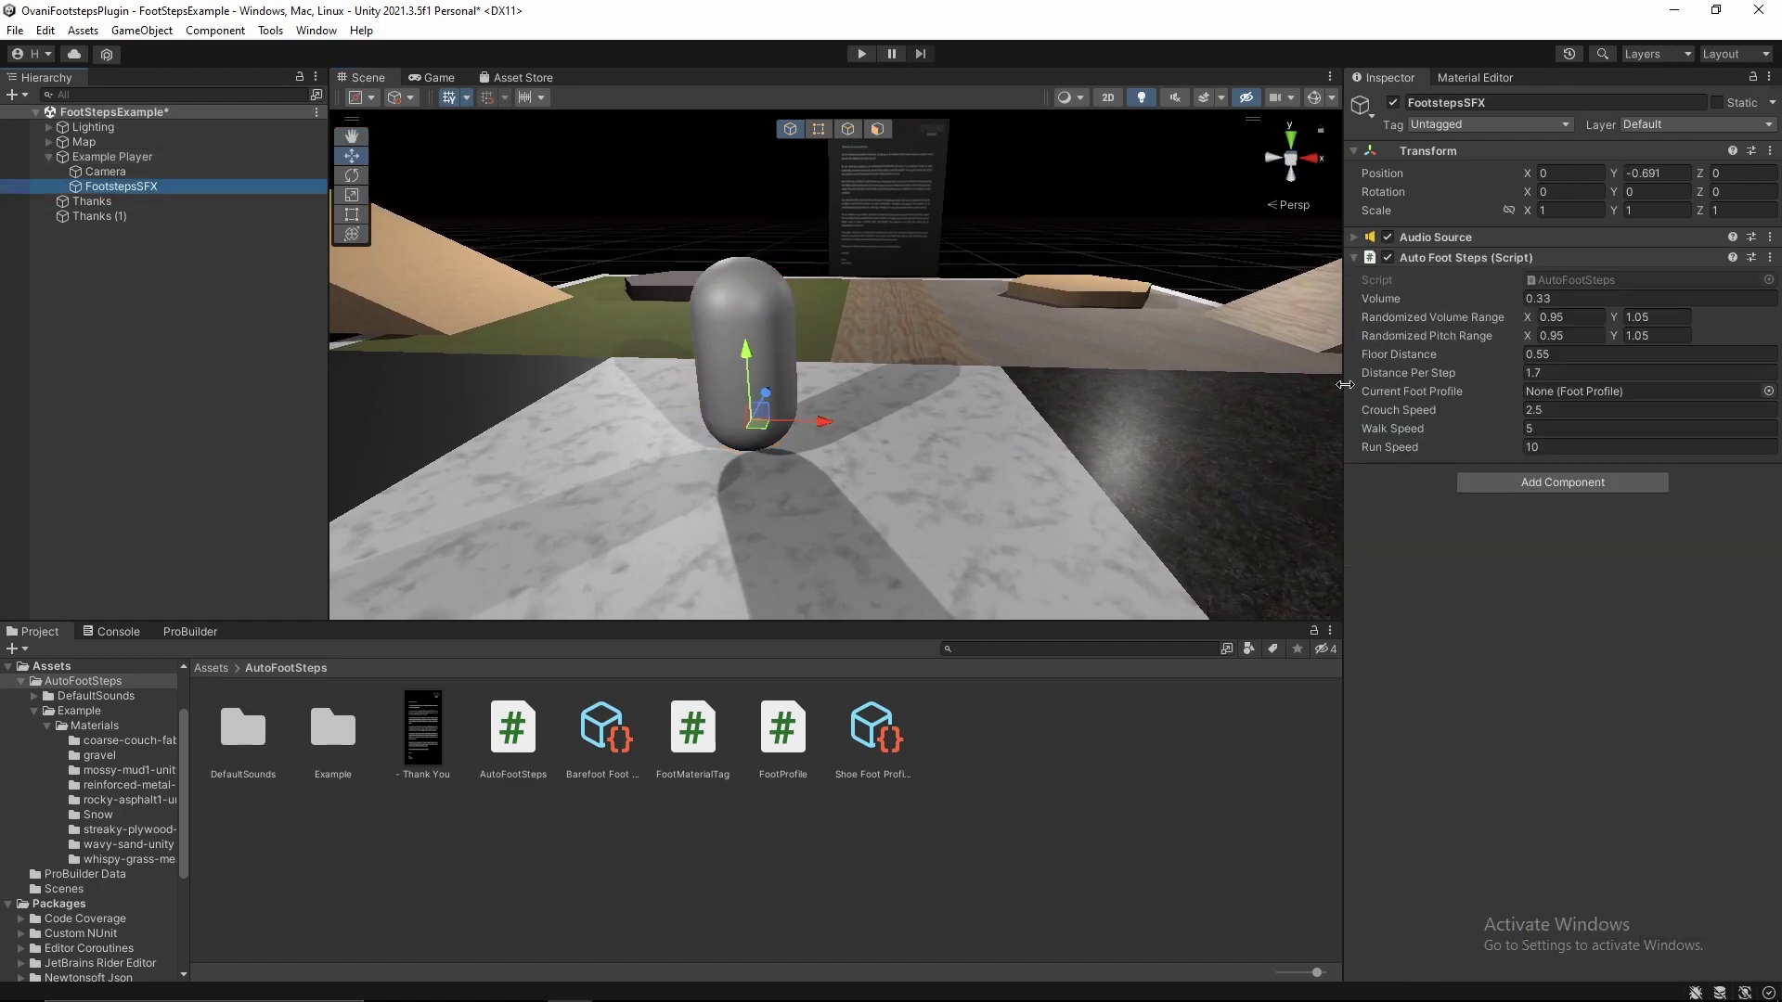
left_click(1427, 393)
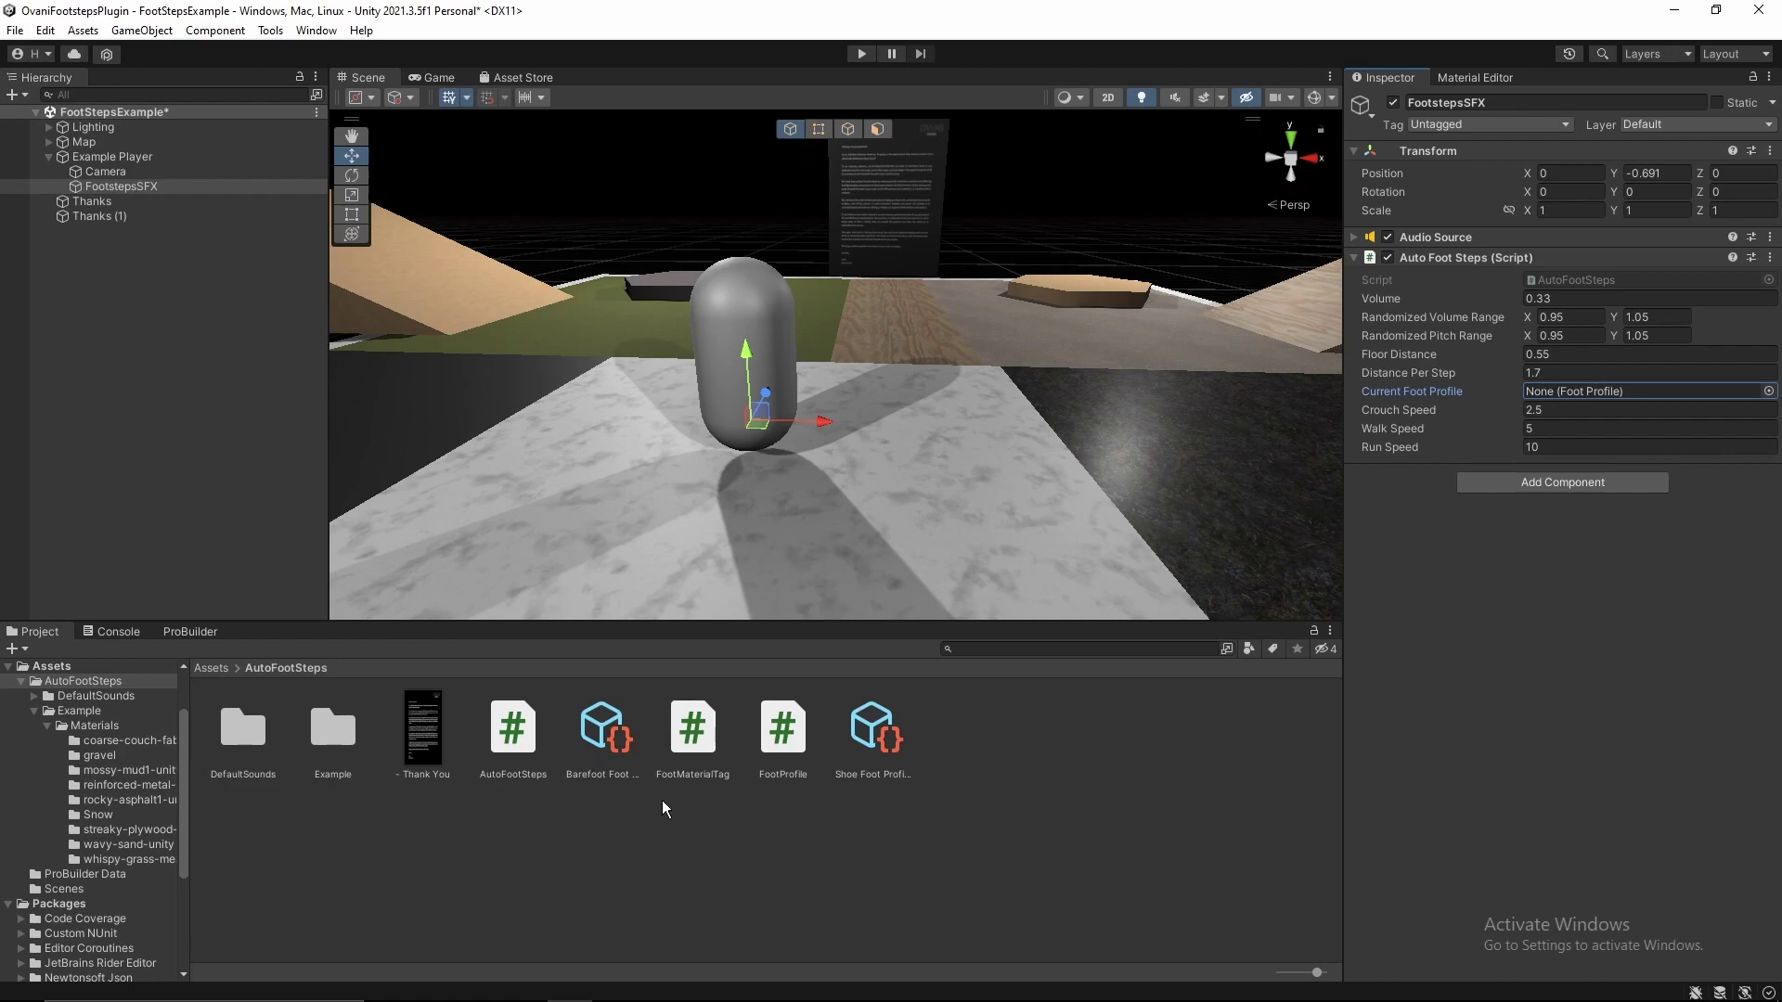
left_click_drag(594, 748, 1211, 695)
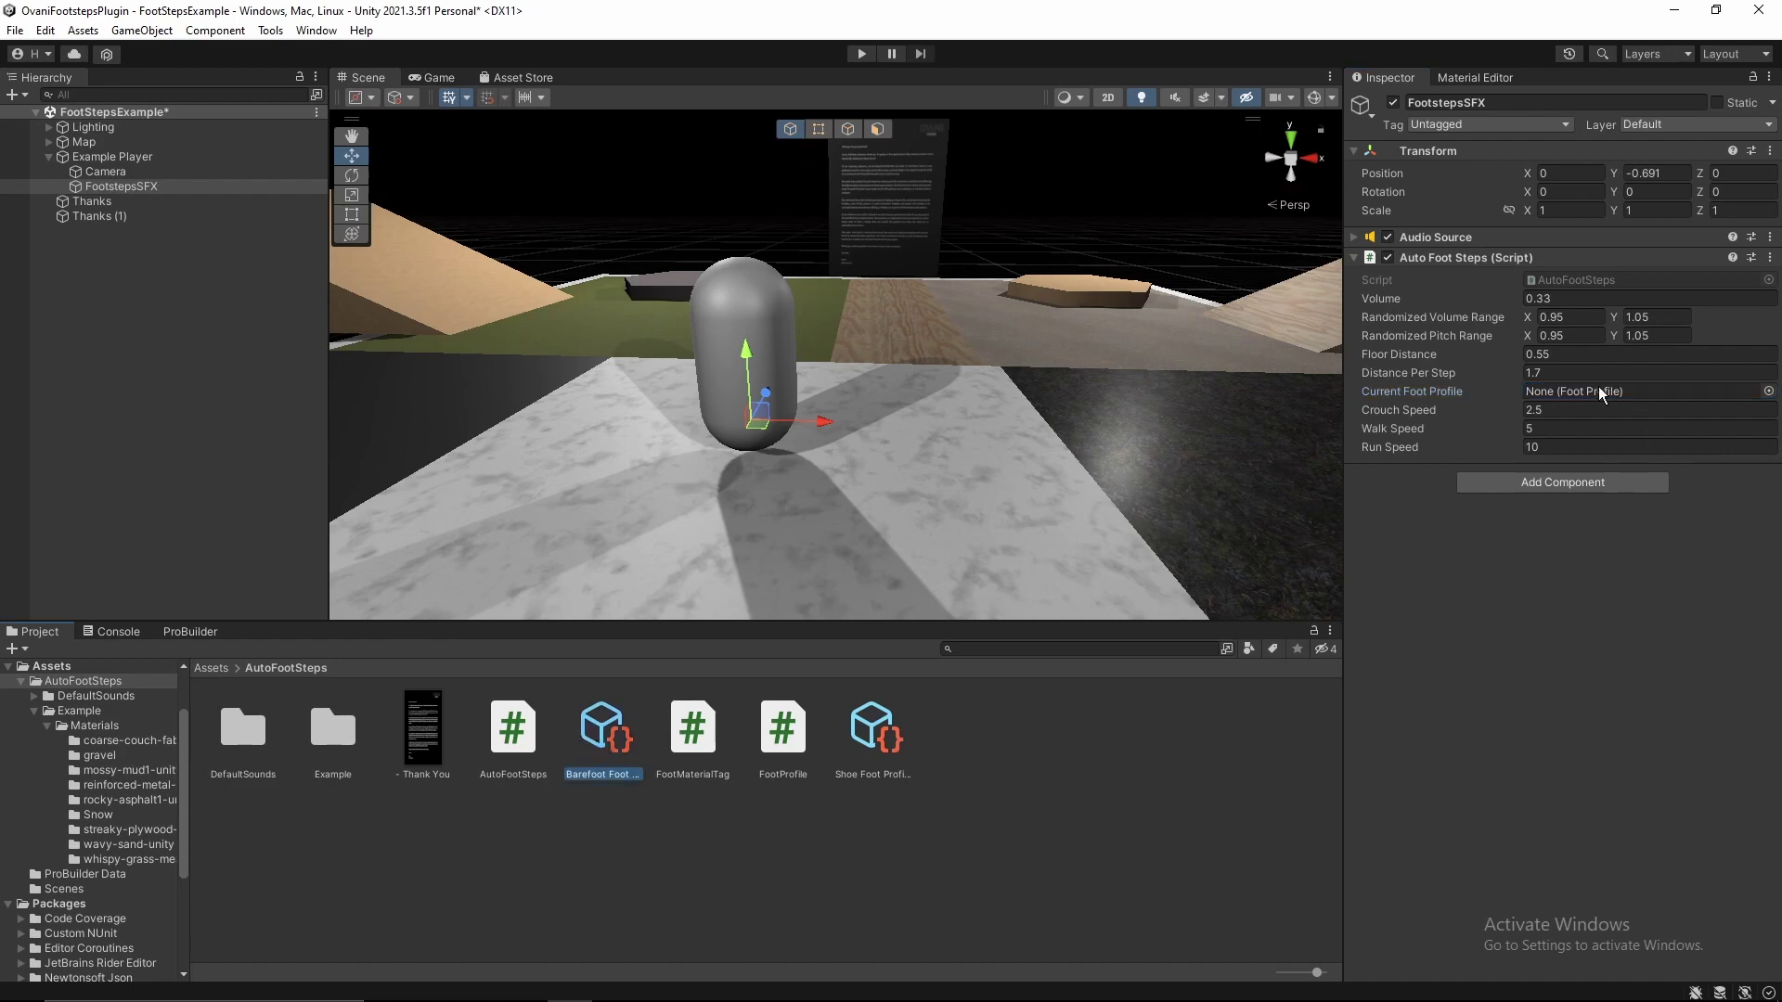
left_click_drag(1549, 391, 1548, 392)
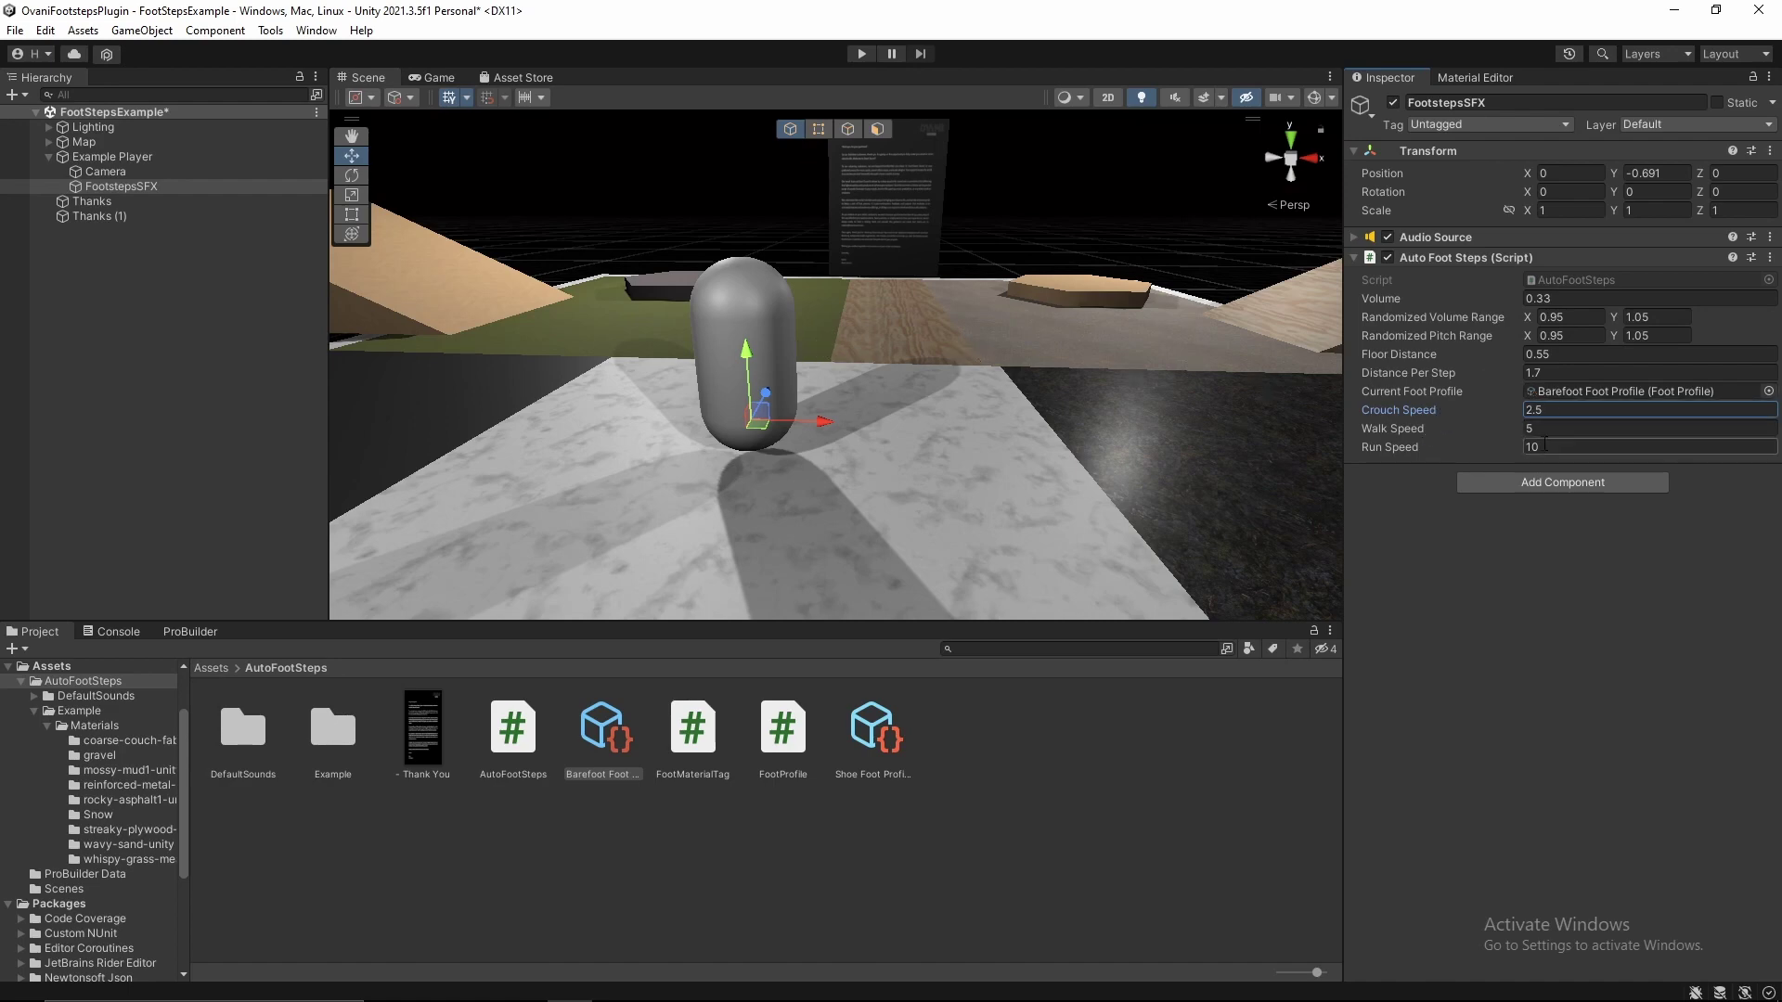
Compare the speed, run speed and crouch speed in Example Player's controller script with the Auto Foot Steps speeds on FootstepsSFX.
left_click(121, 144)
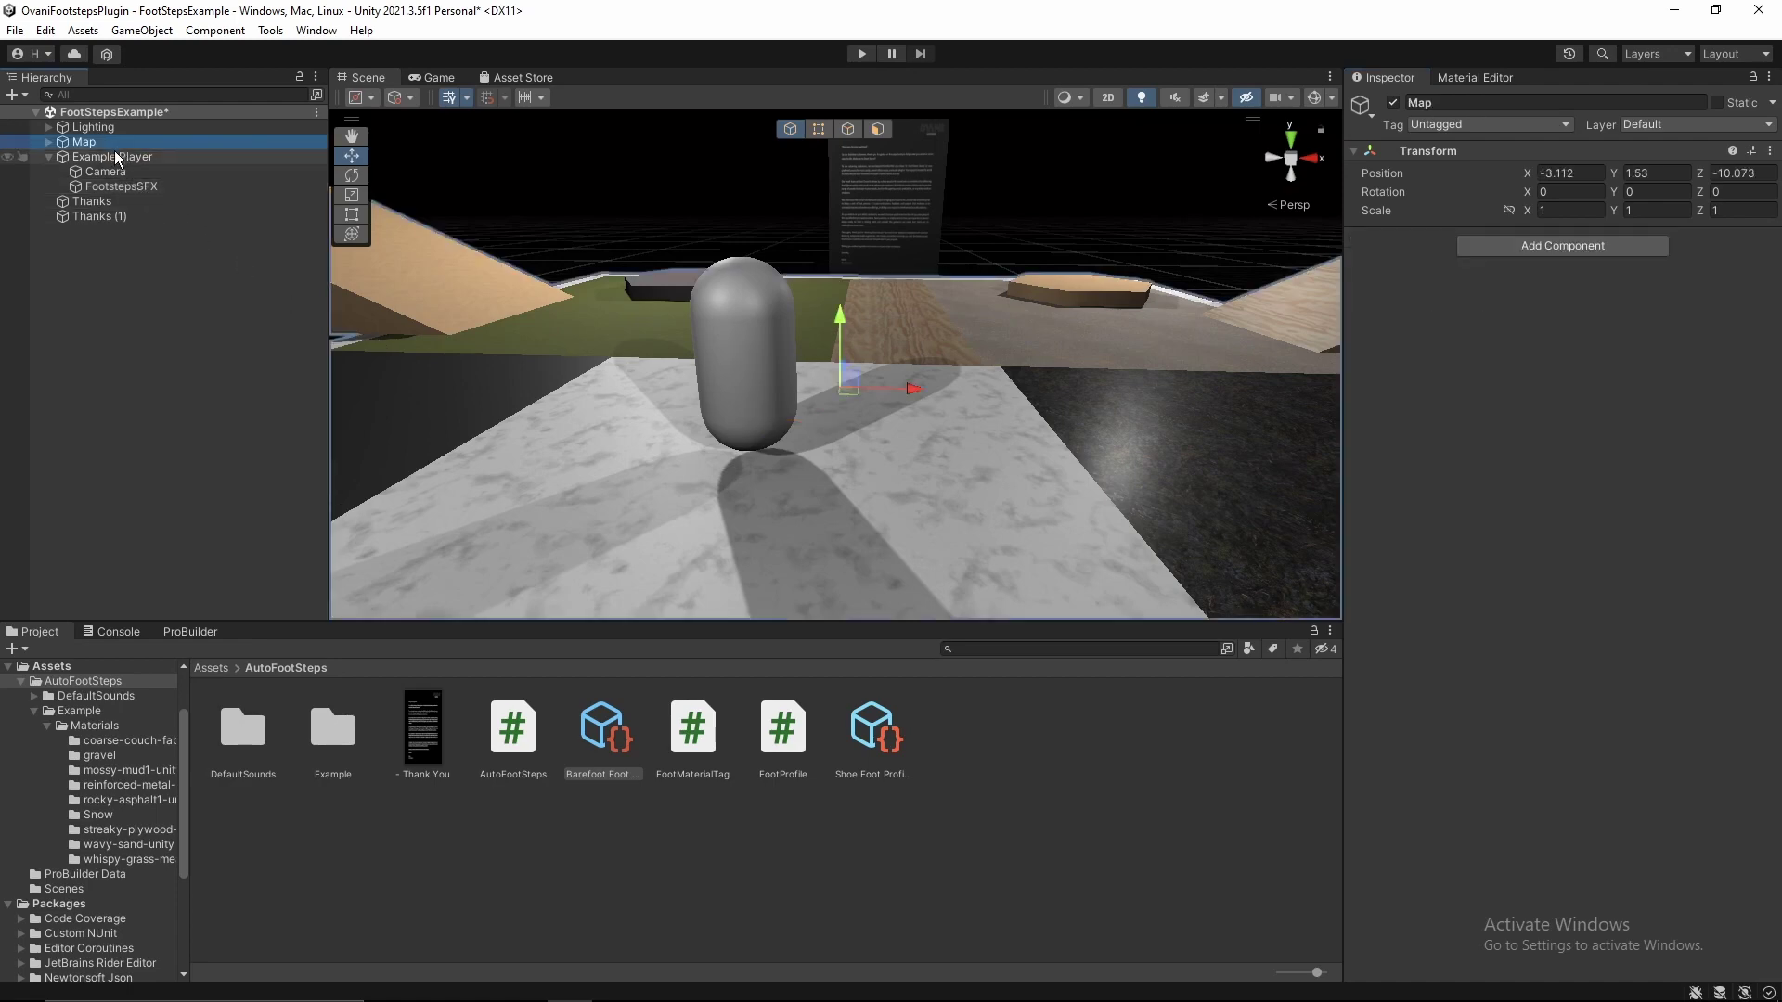
left_click(116, 156)
scroll(1551, 424, "down", 4)
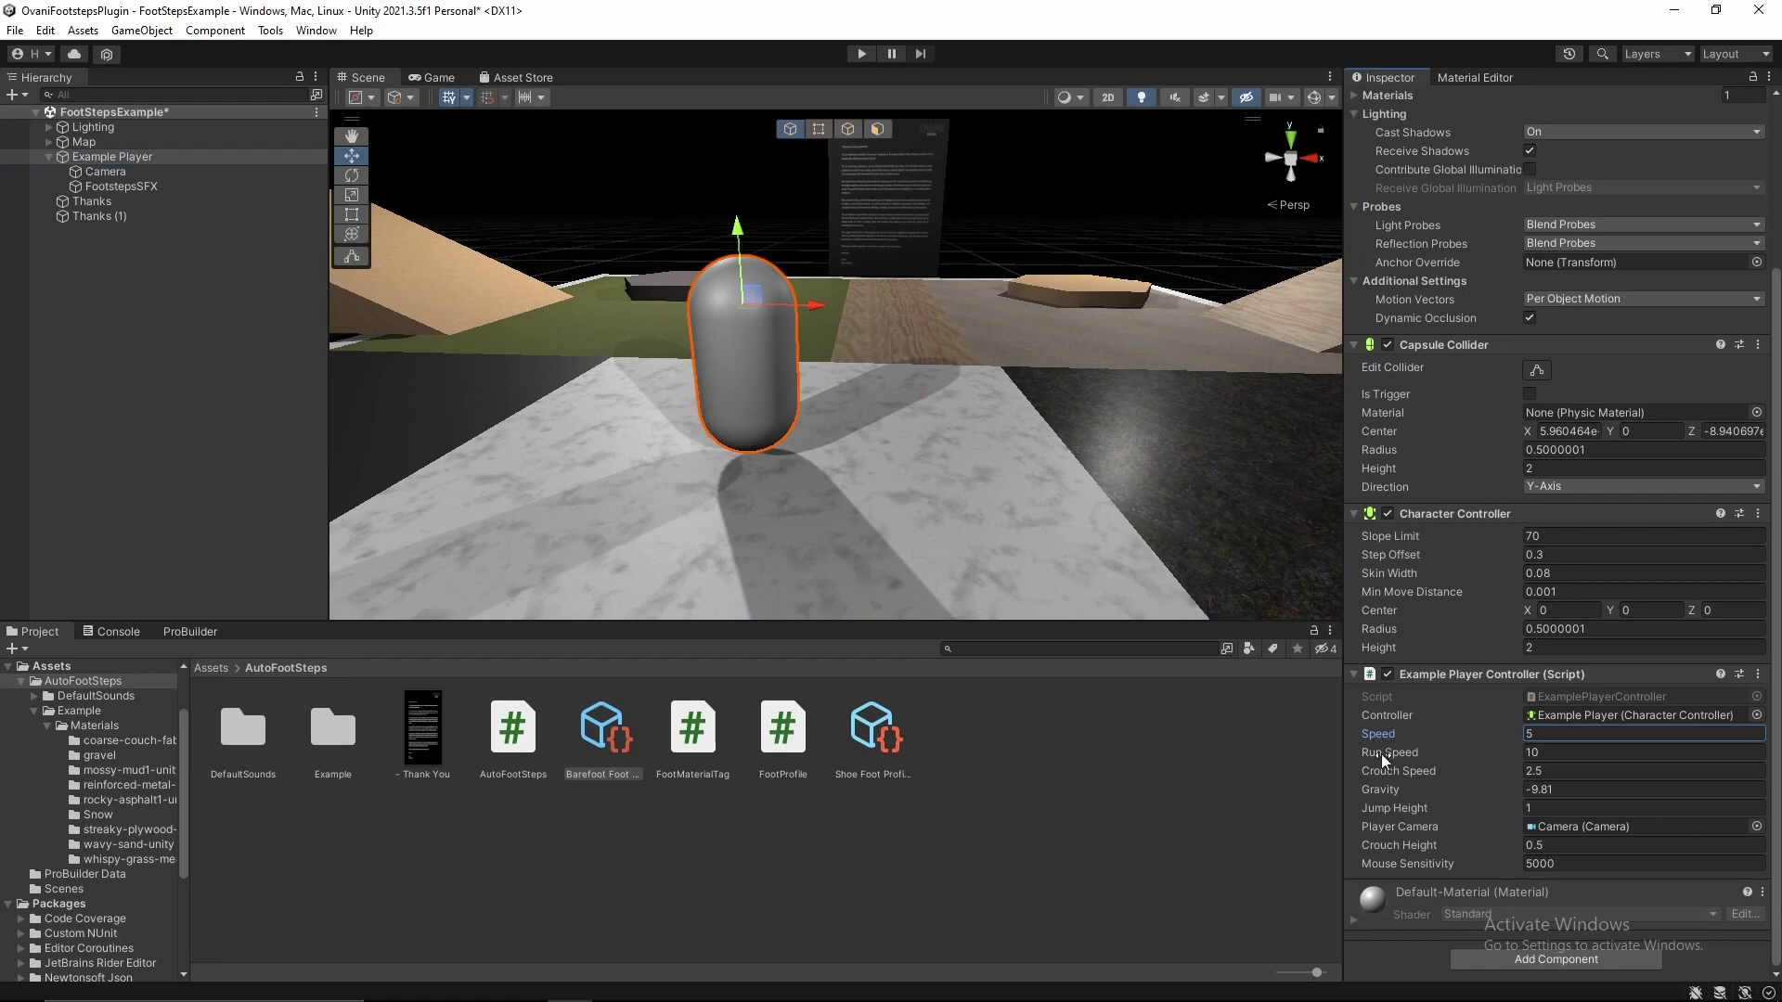
left_click(121, 186)
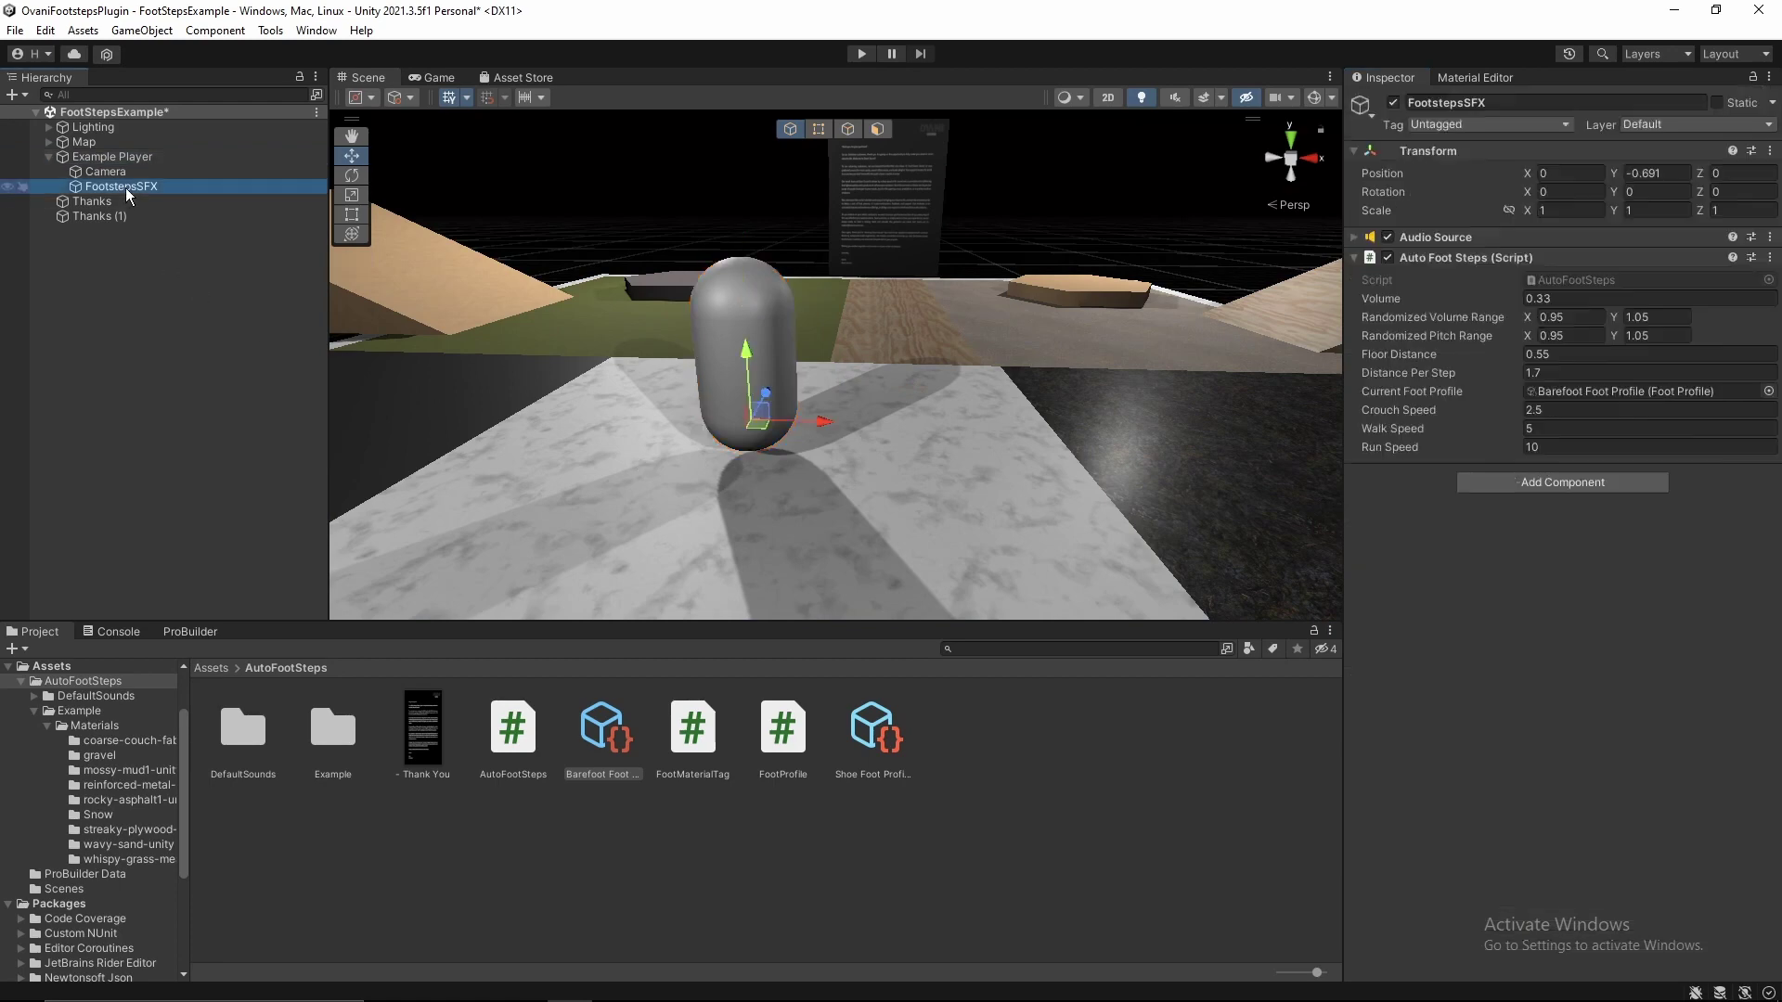
left_click(1377, 430)
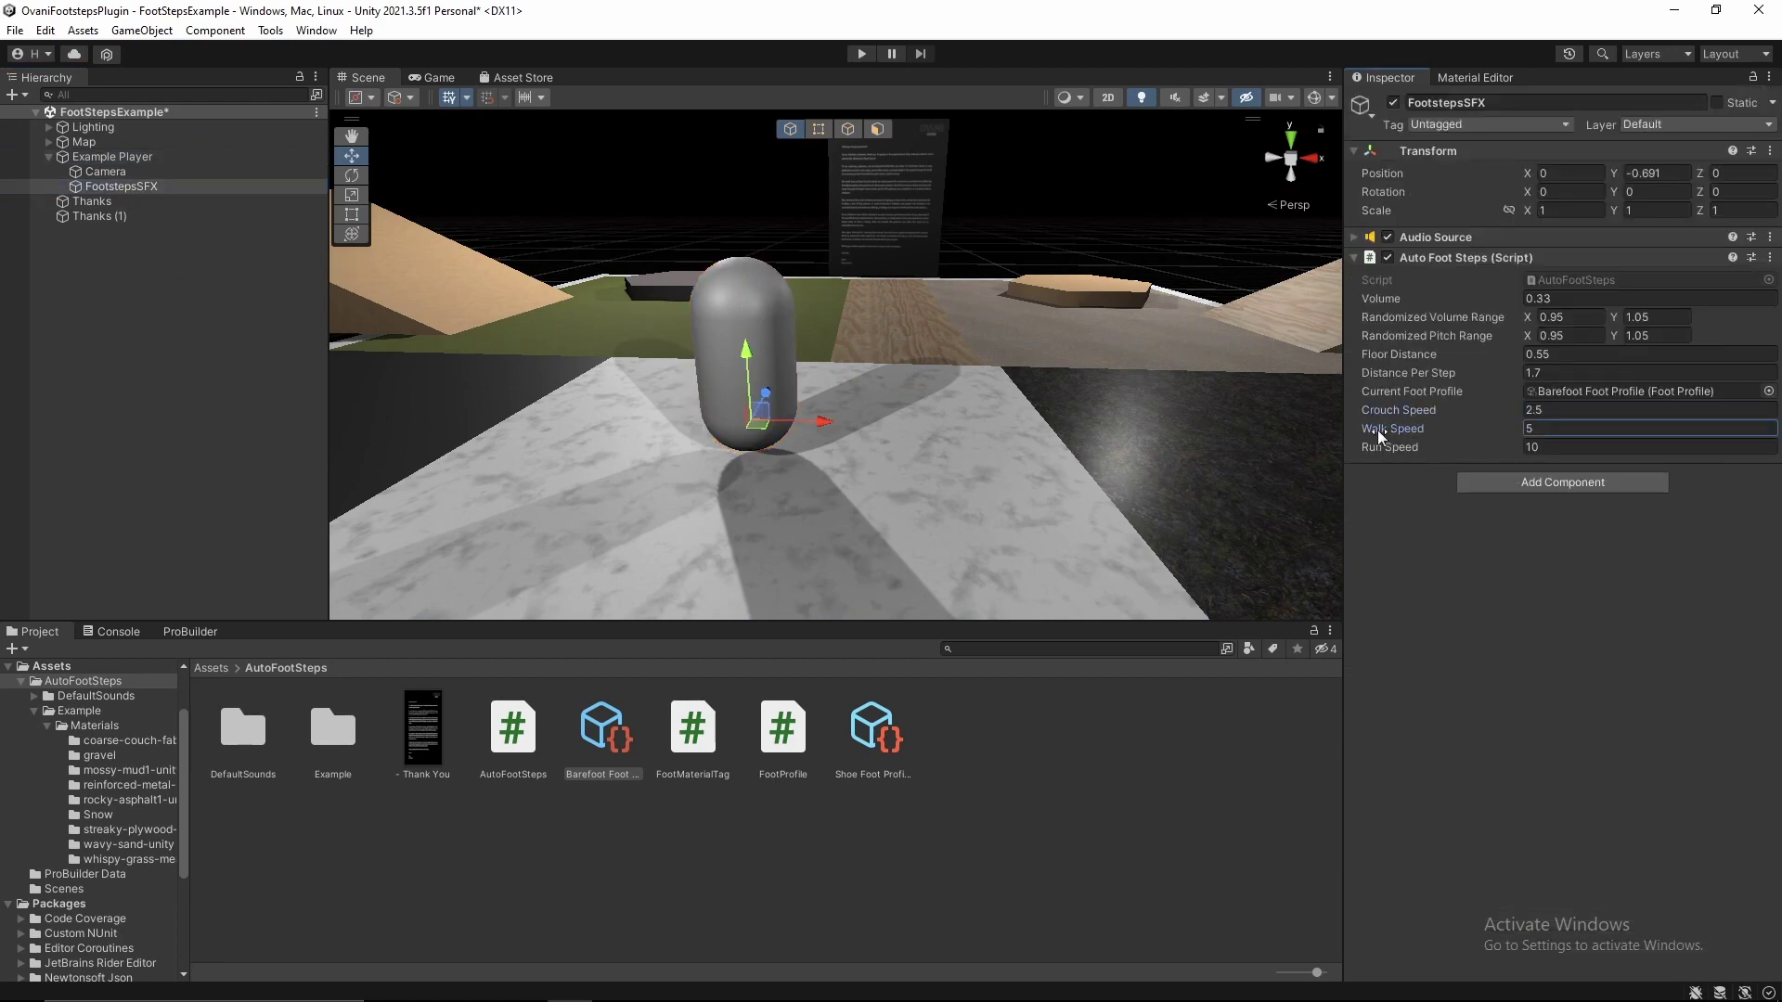
left_click(1379, 450)
Play the scene and walk the example player across the floor surfaces and ramps to test the barefoot footstep sounds.
right_click_drag(1288, 469, 1018, 462)
key("s")
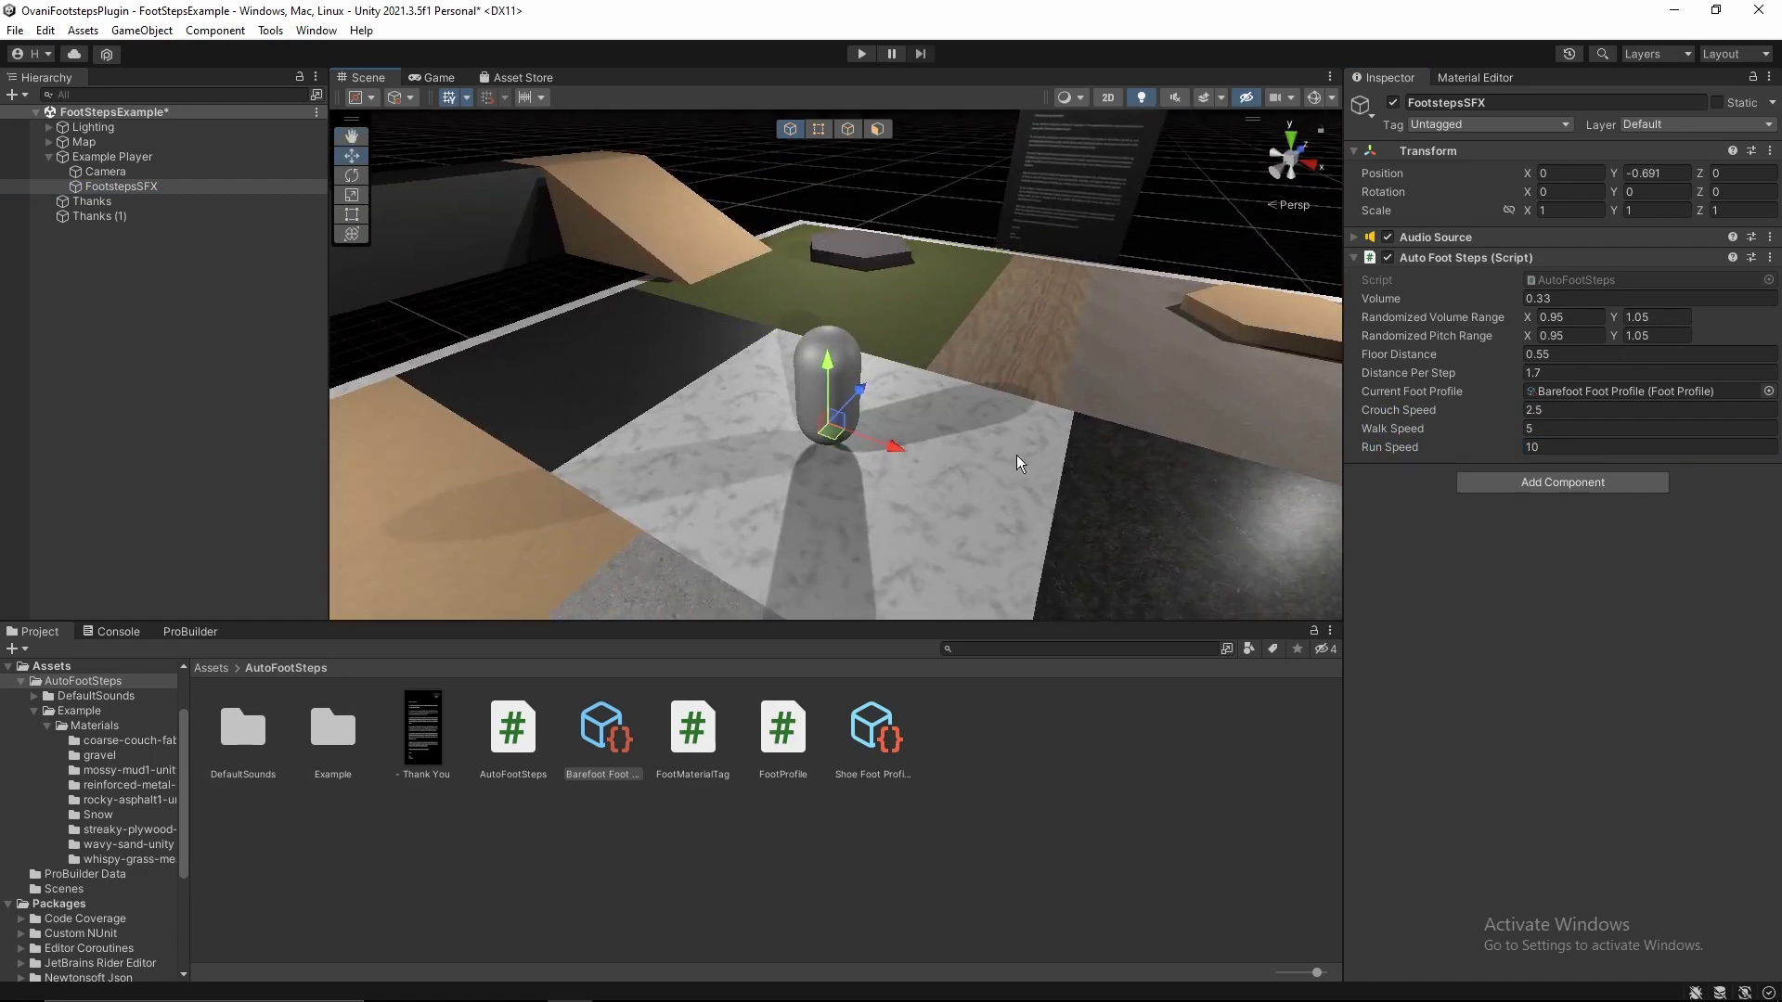
left_click(872, 53)
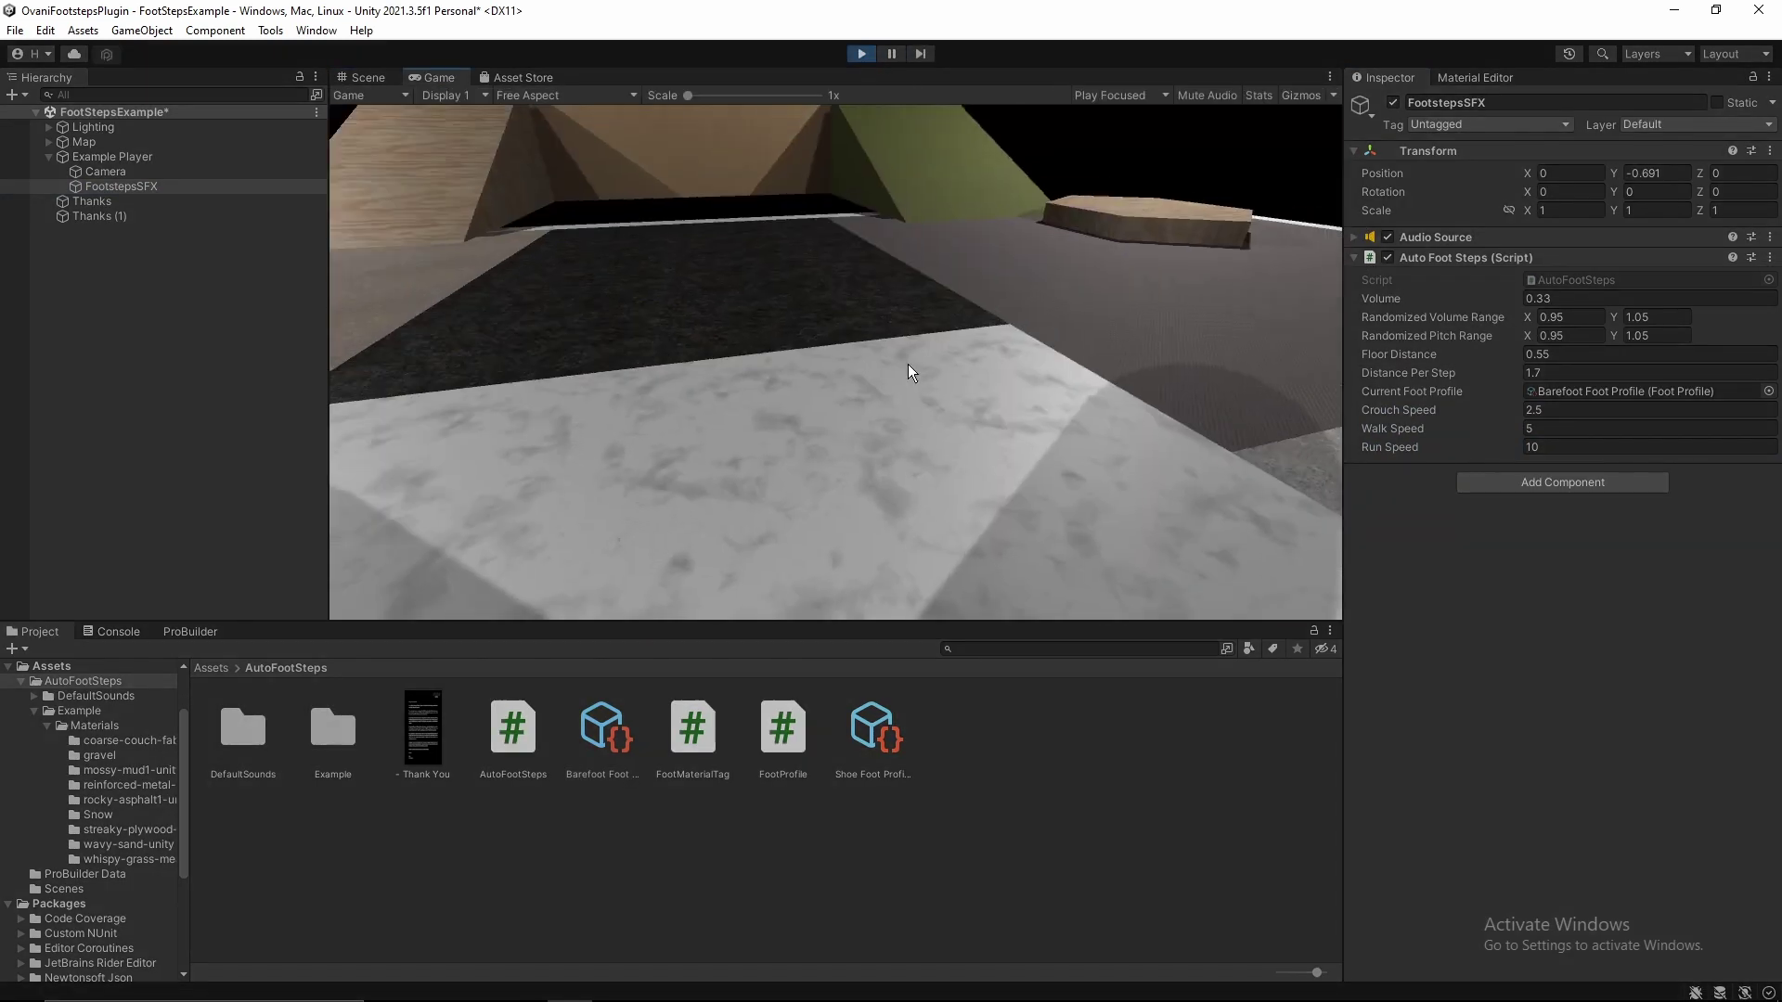
key("w")
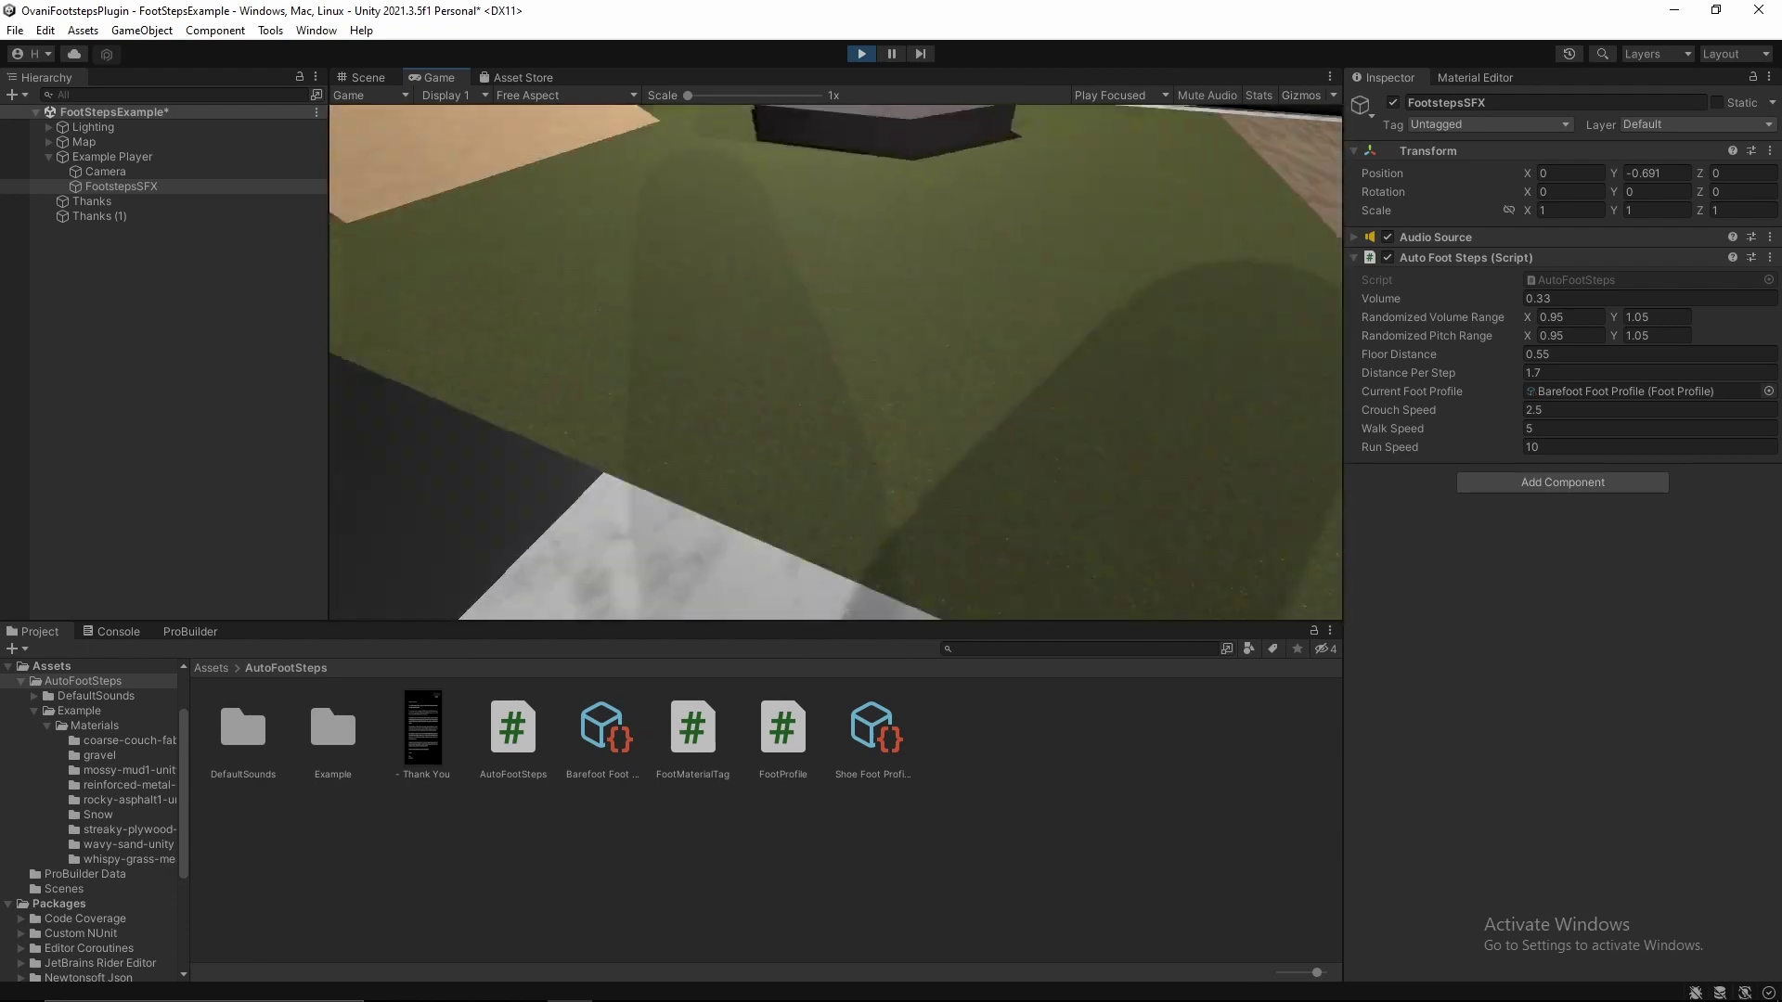
key("w")
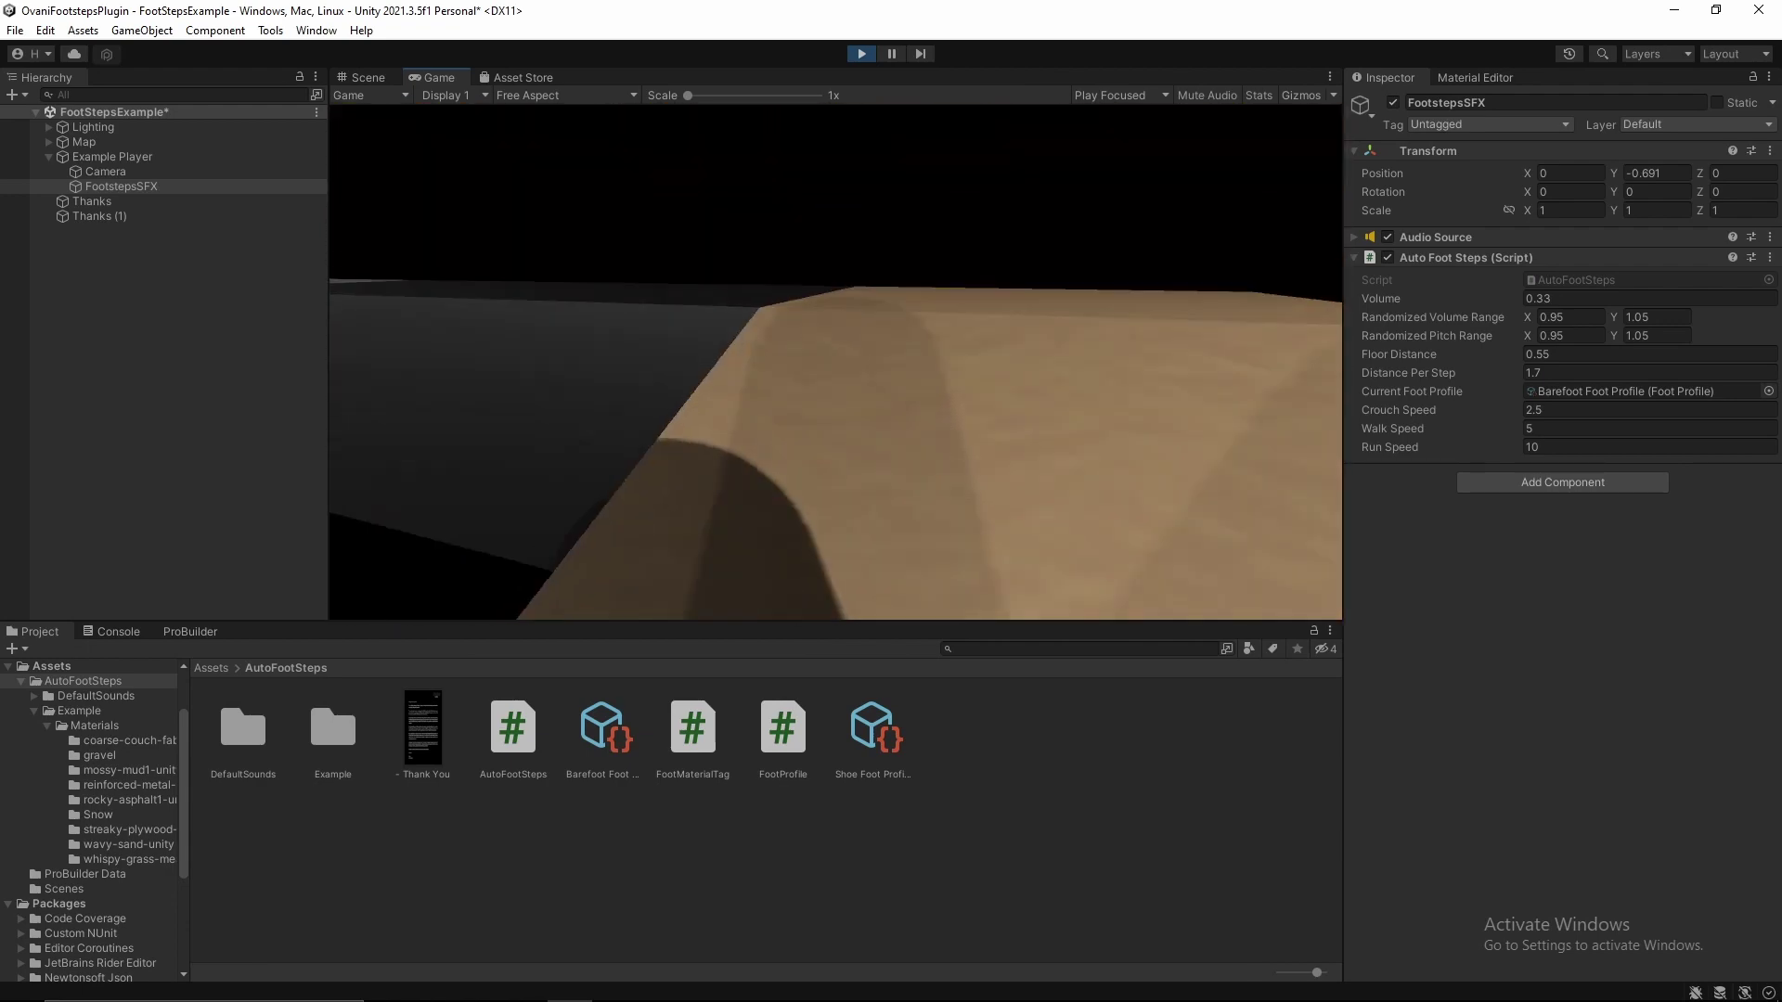
key("w")
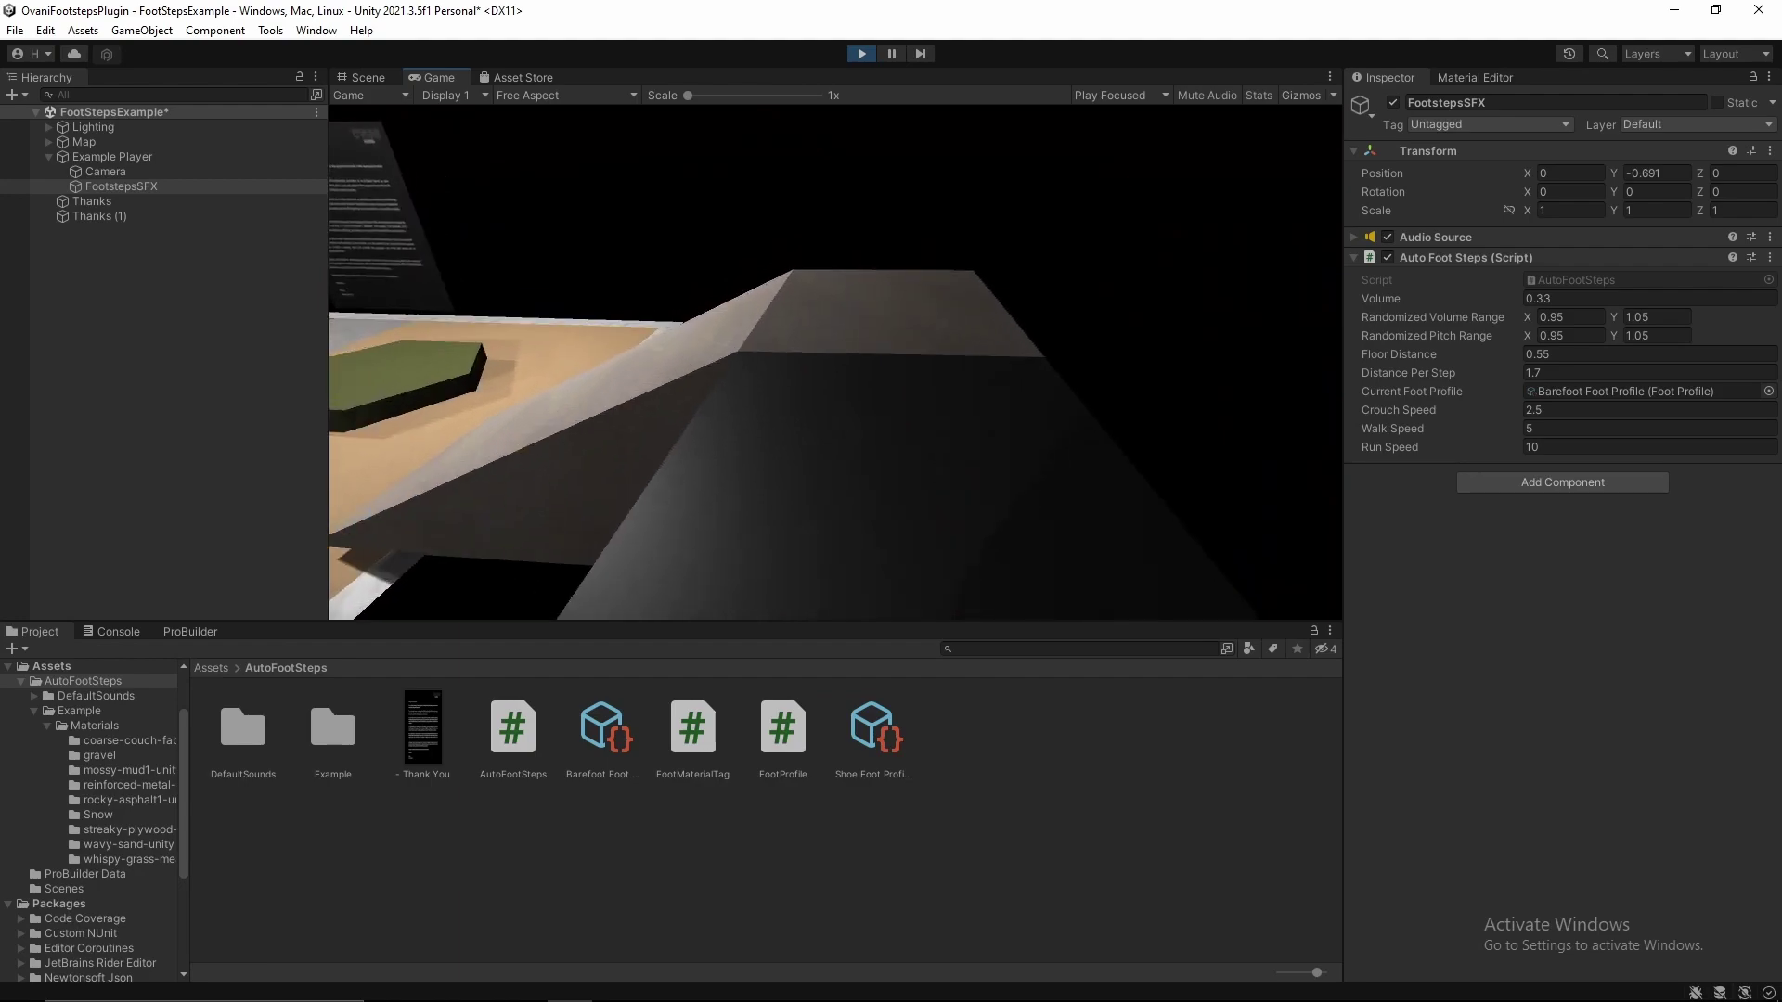
key("w")
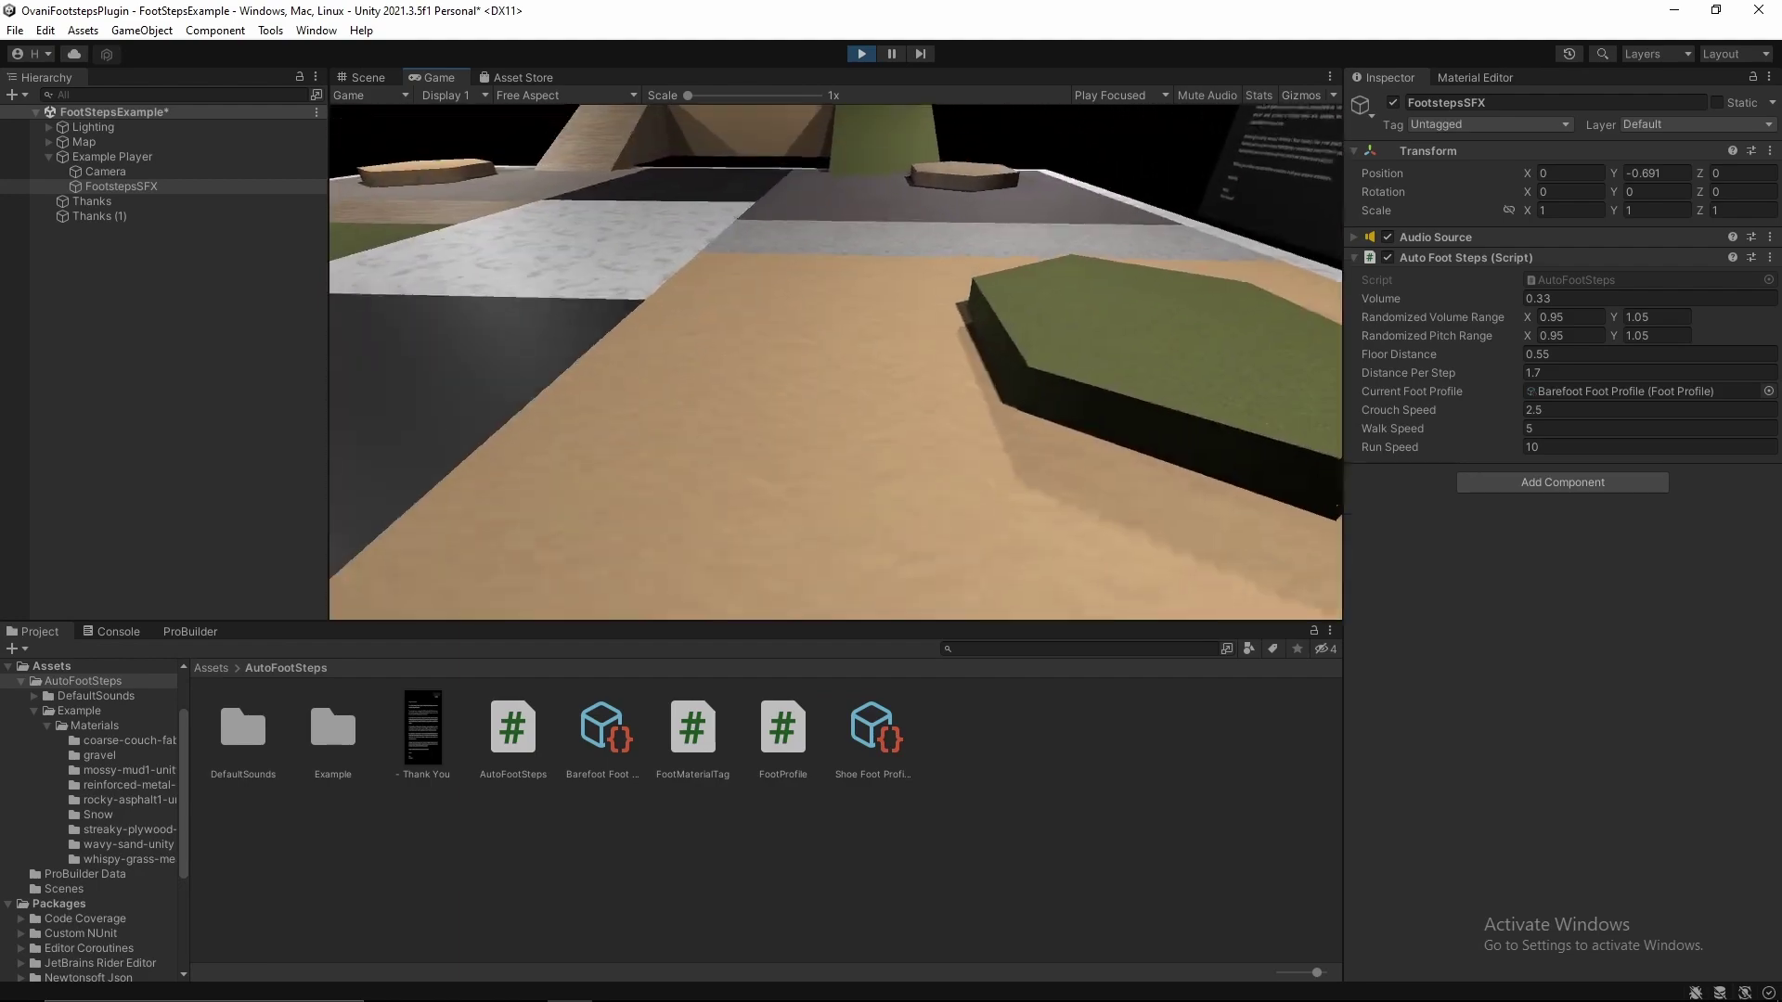
key("w")
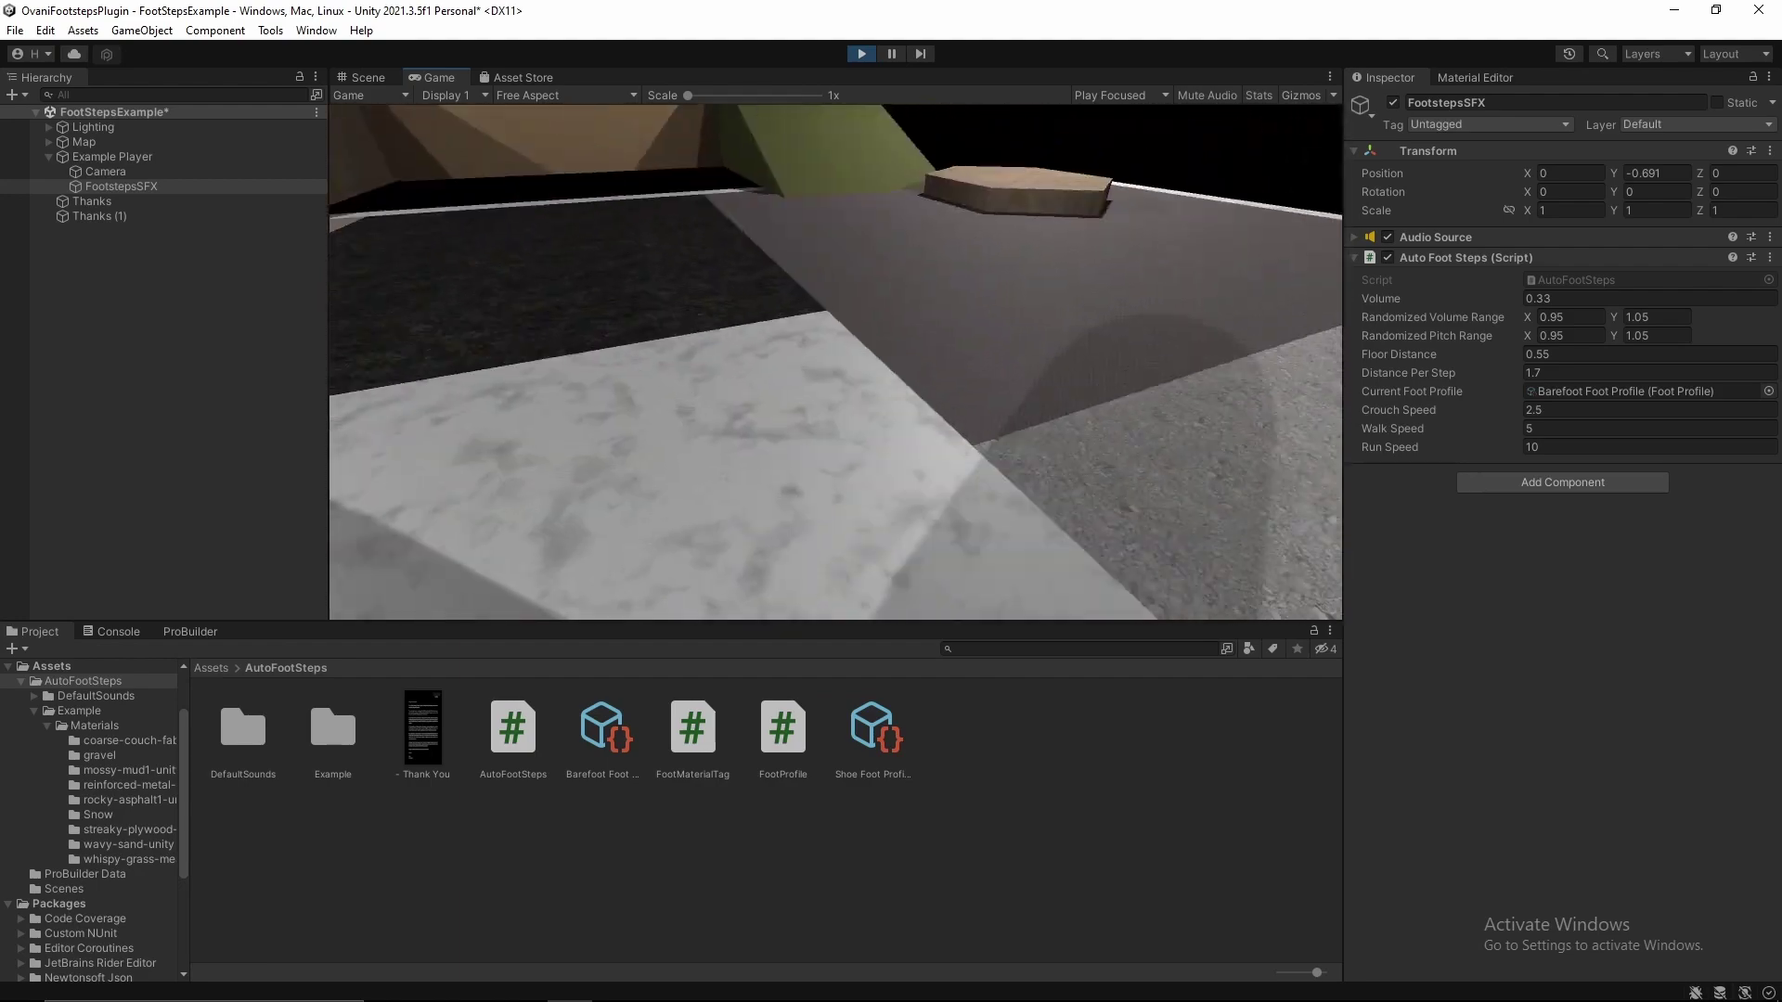
key("w")
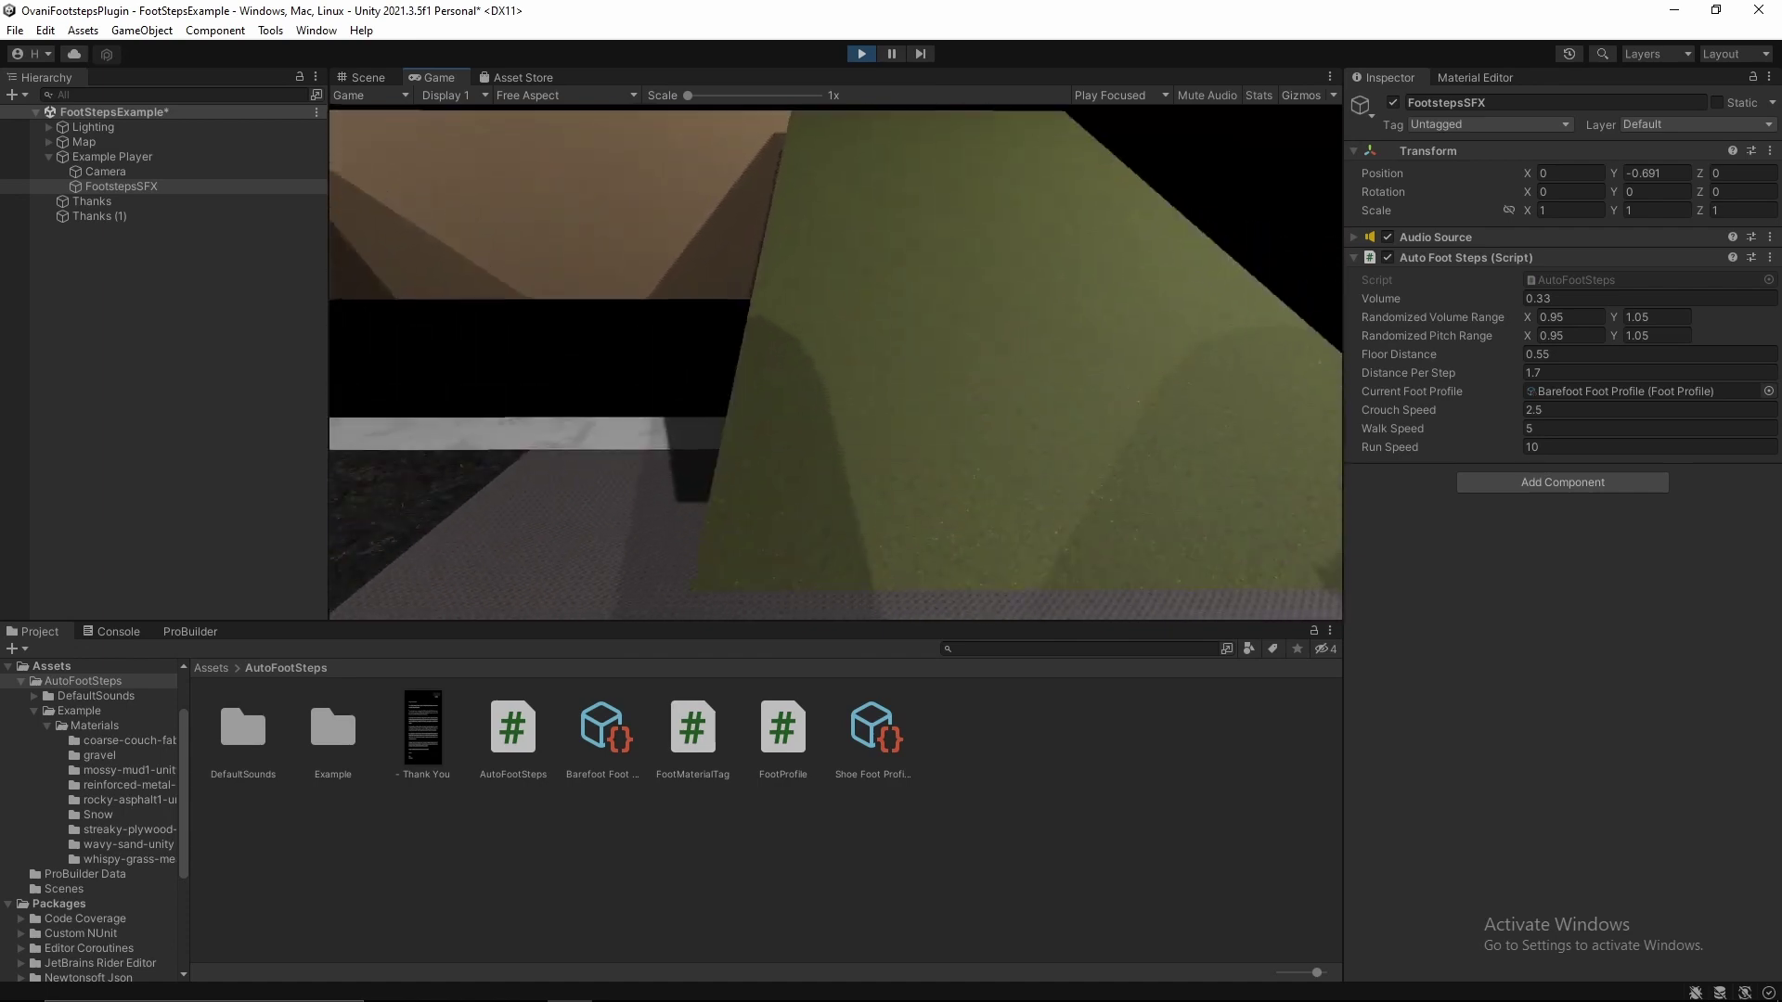
key("w")
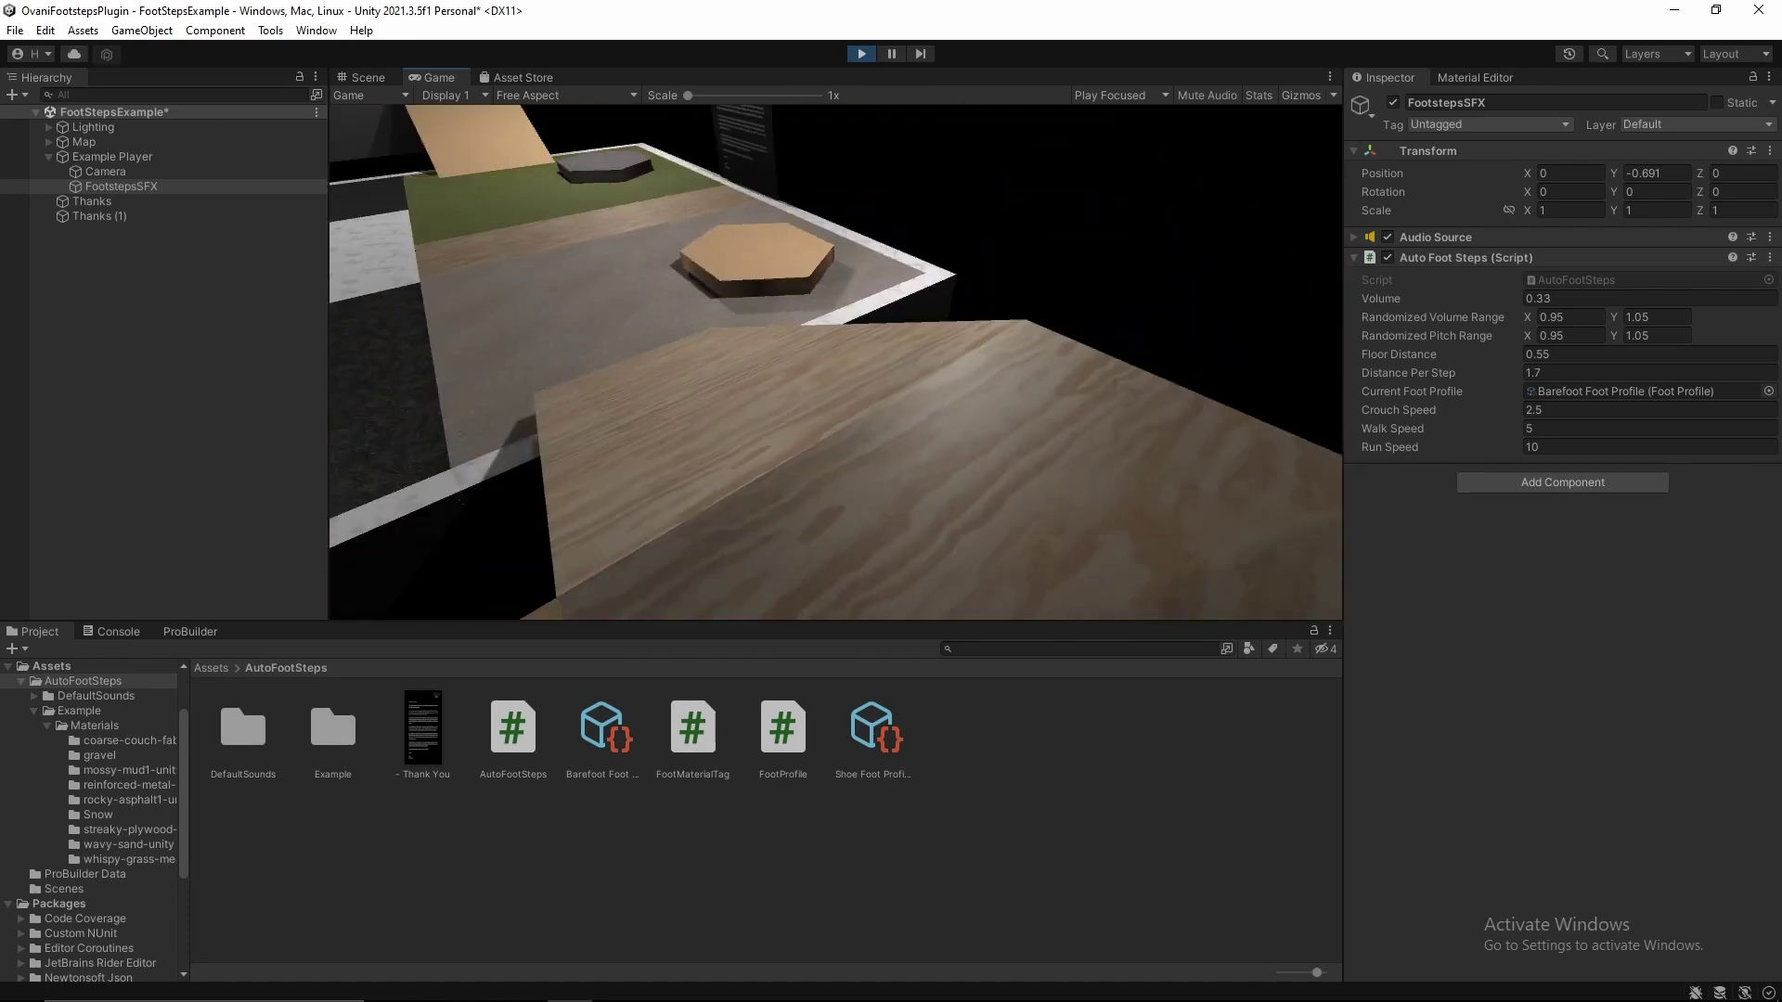
key("w")
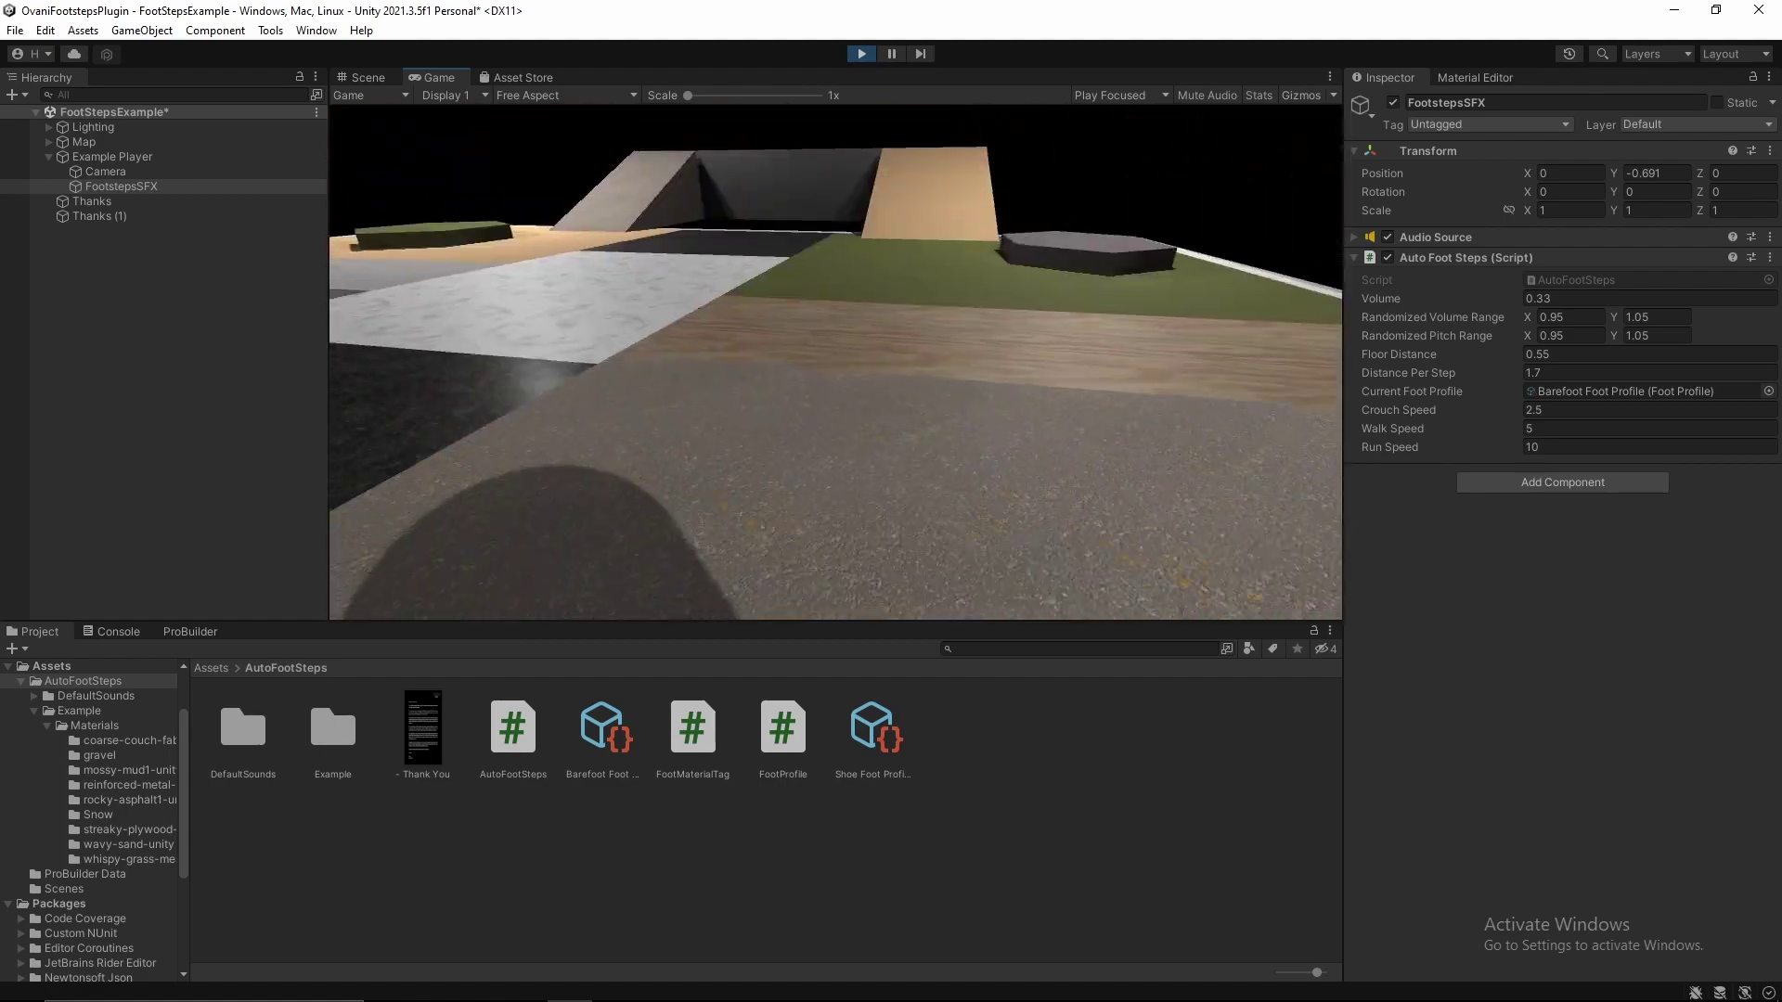
key("w")
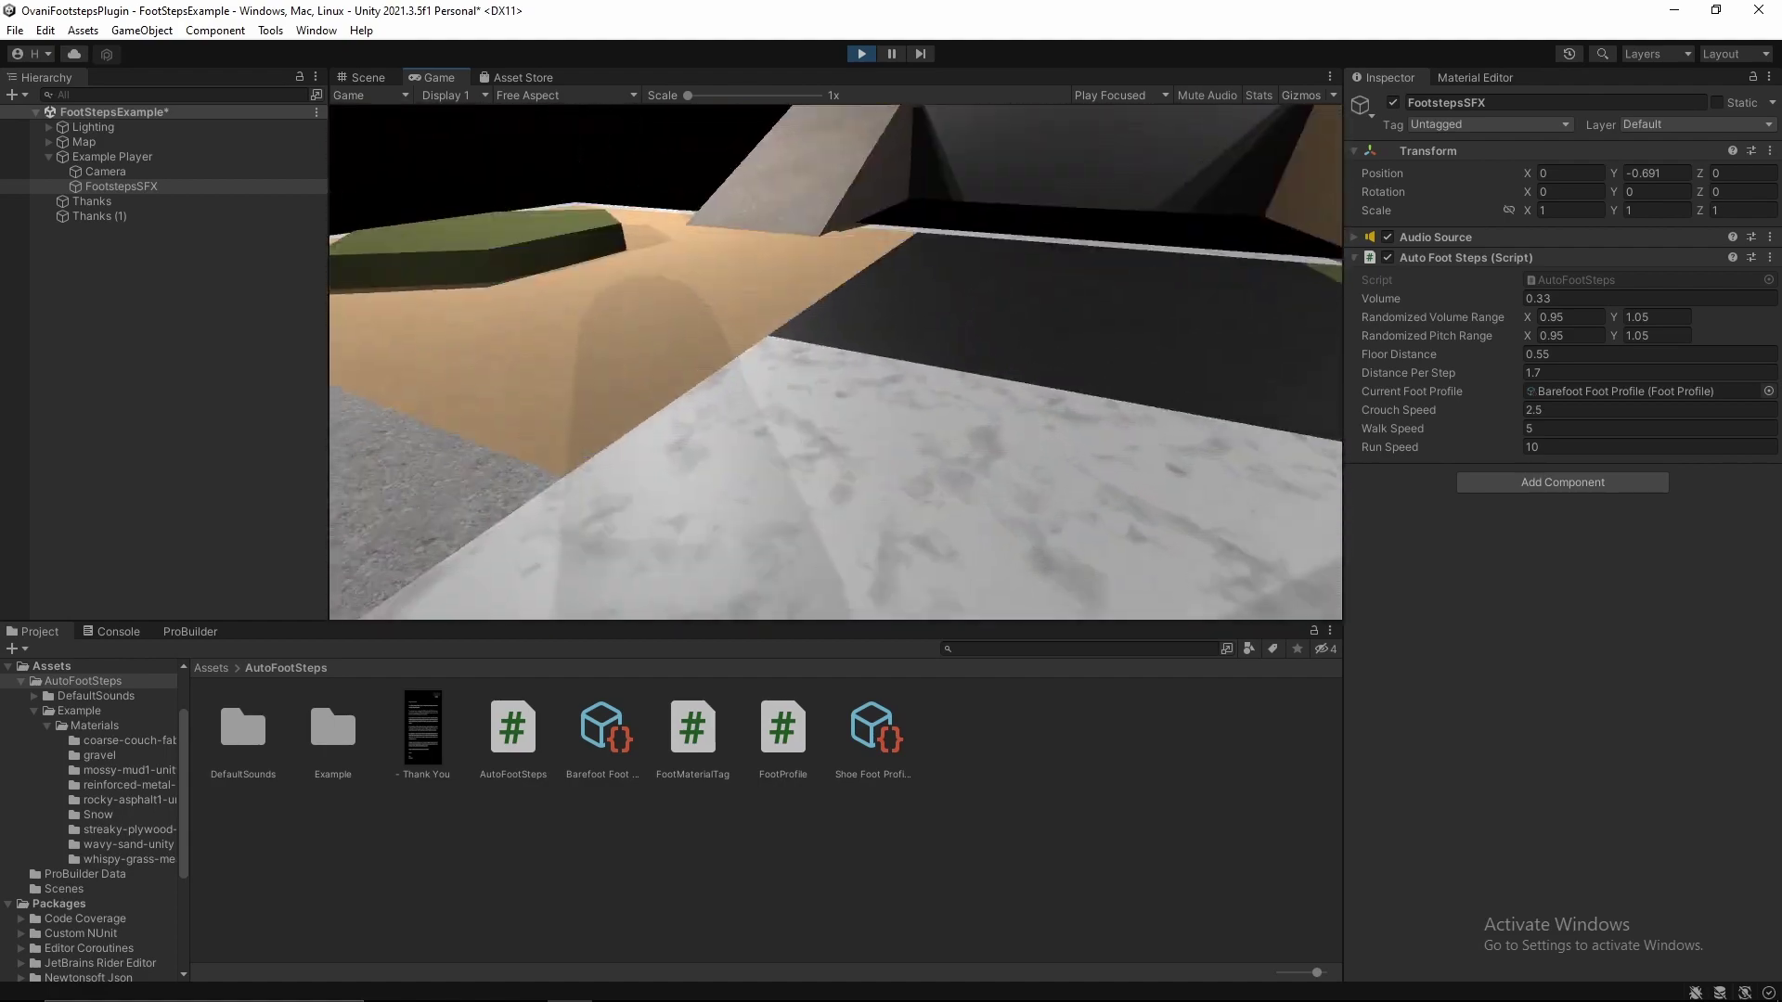
key("w")
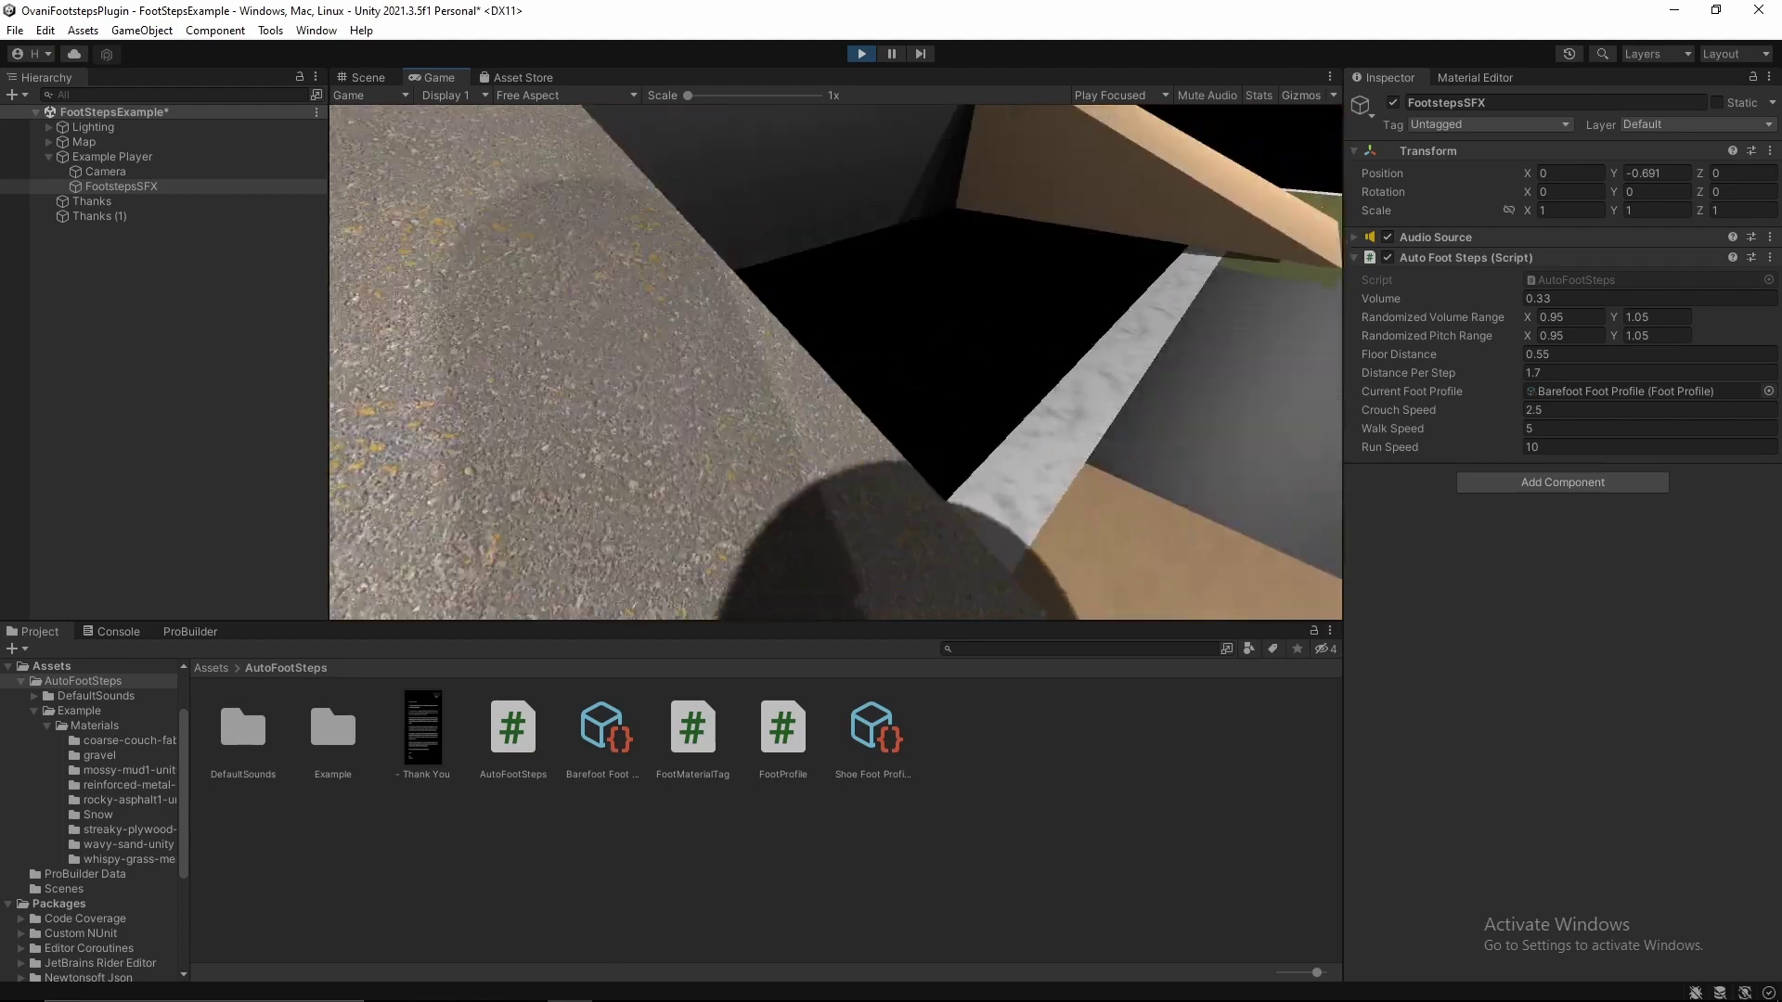
key("w")
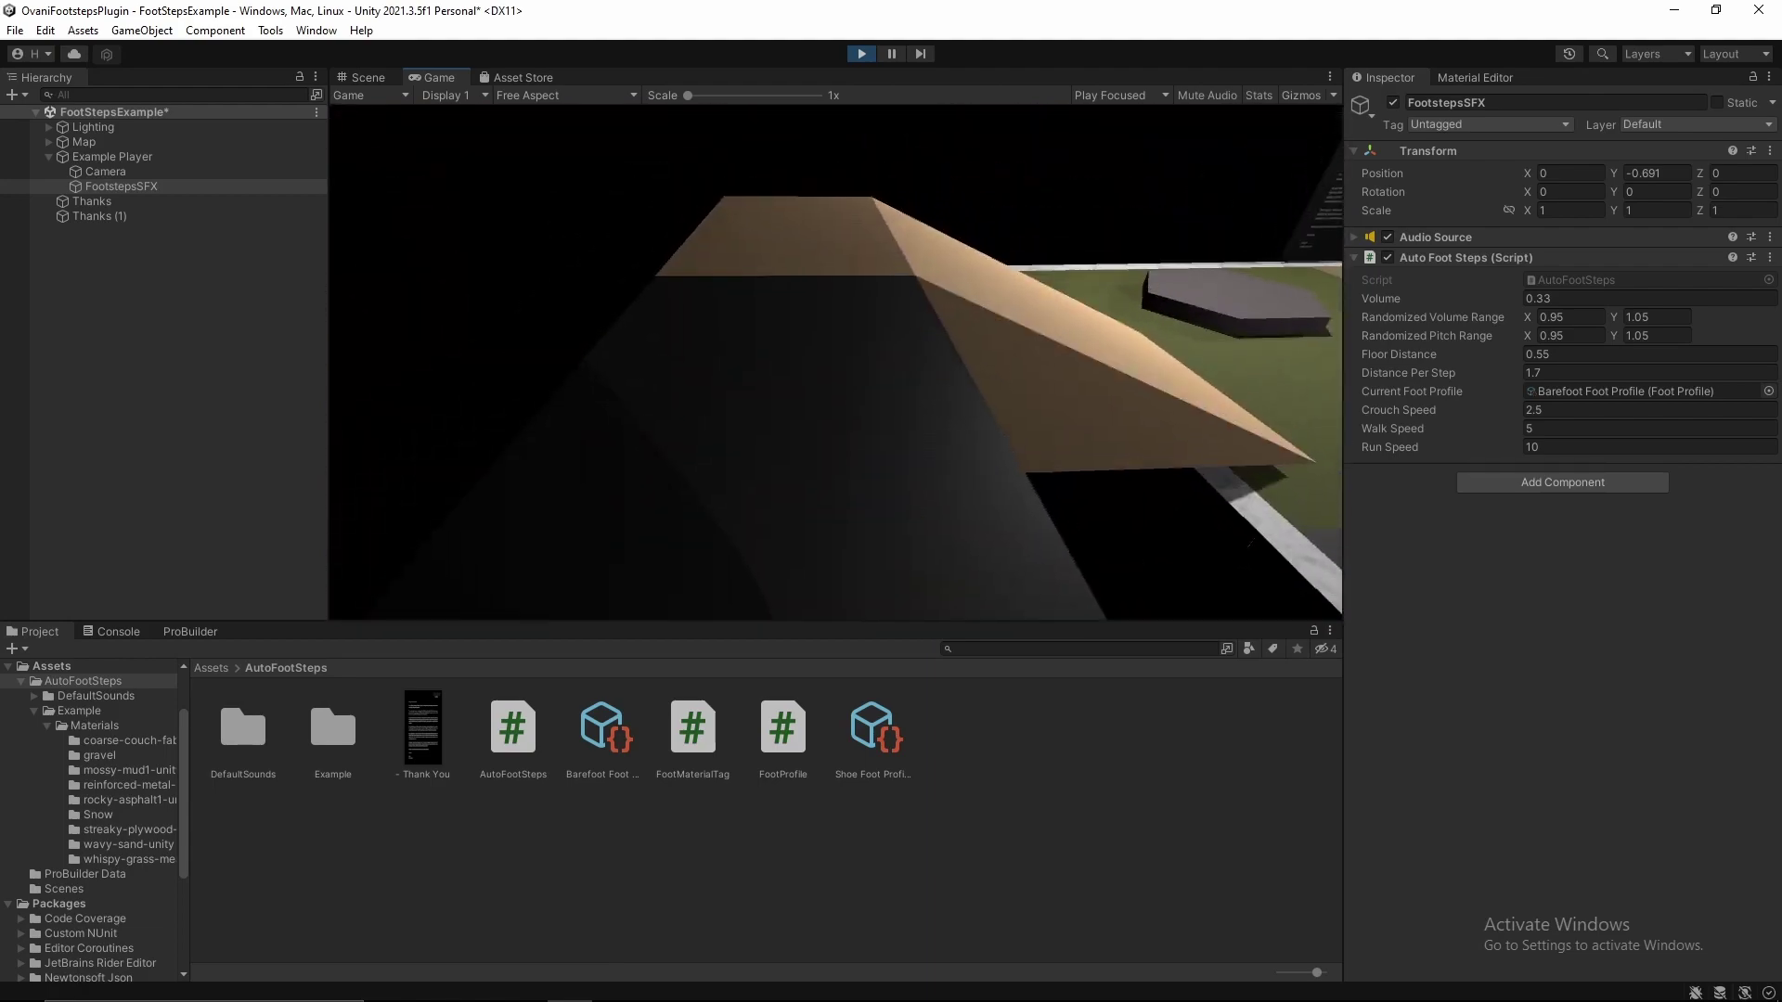
key("w")
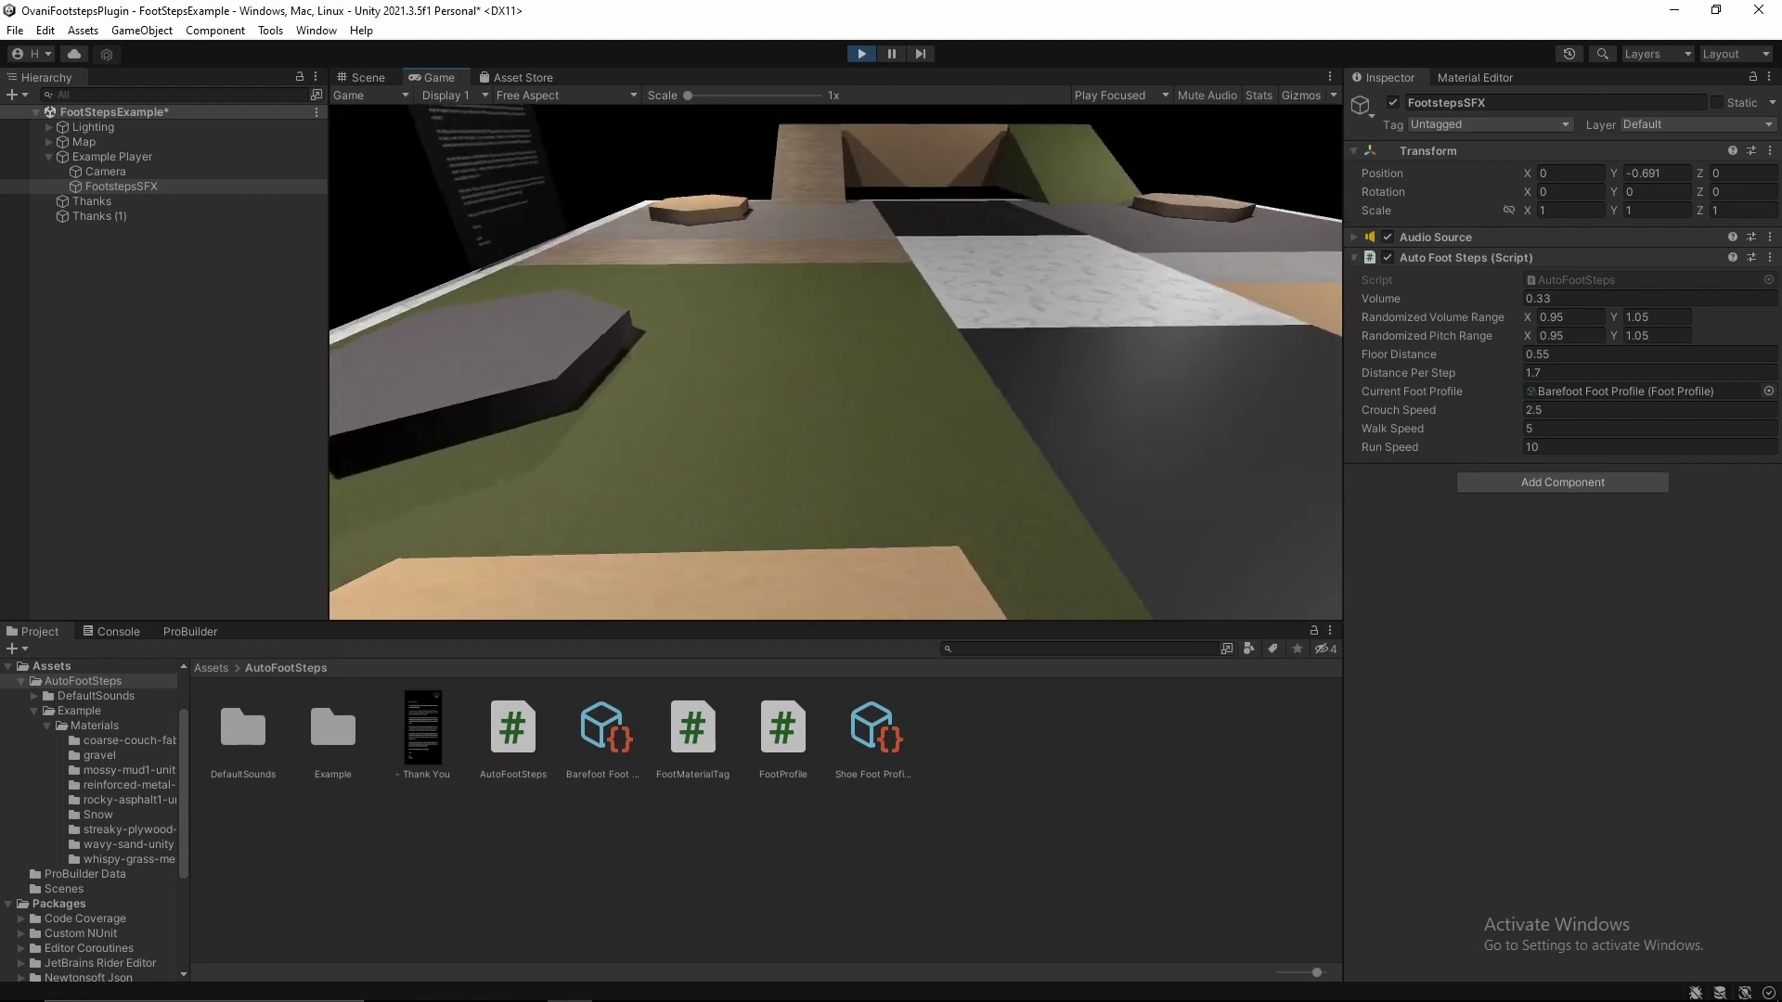
key("w")
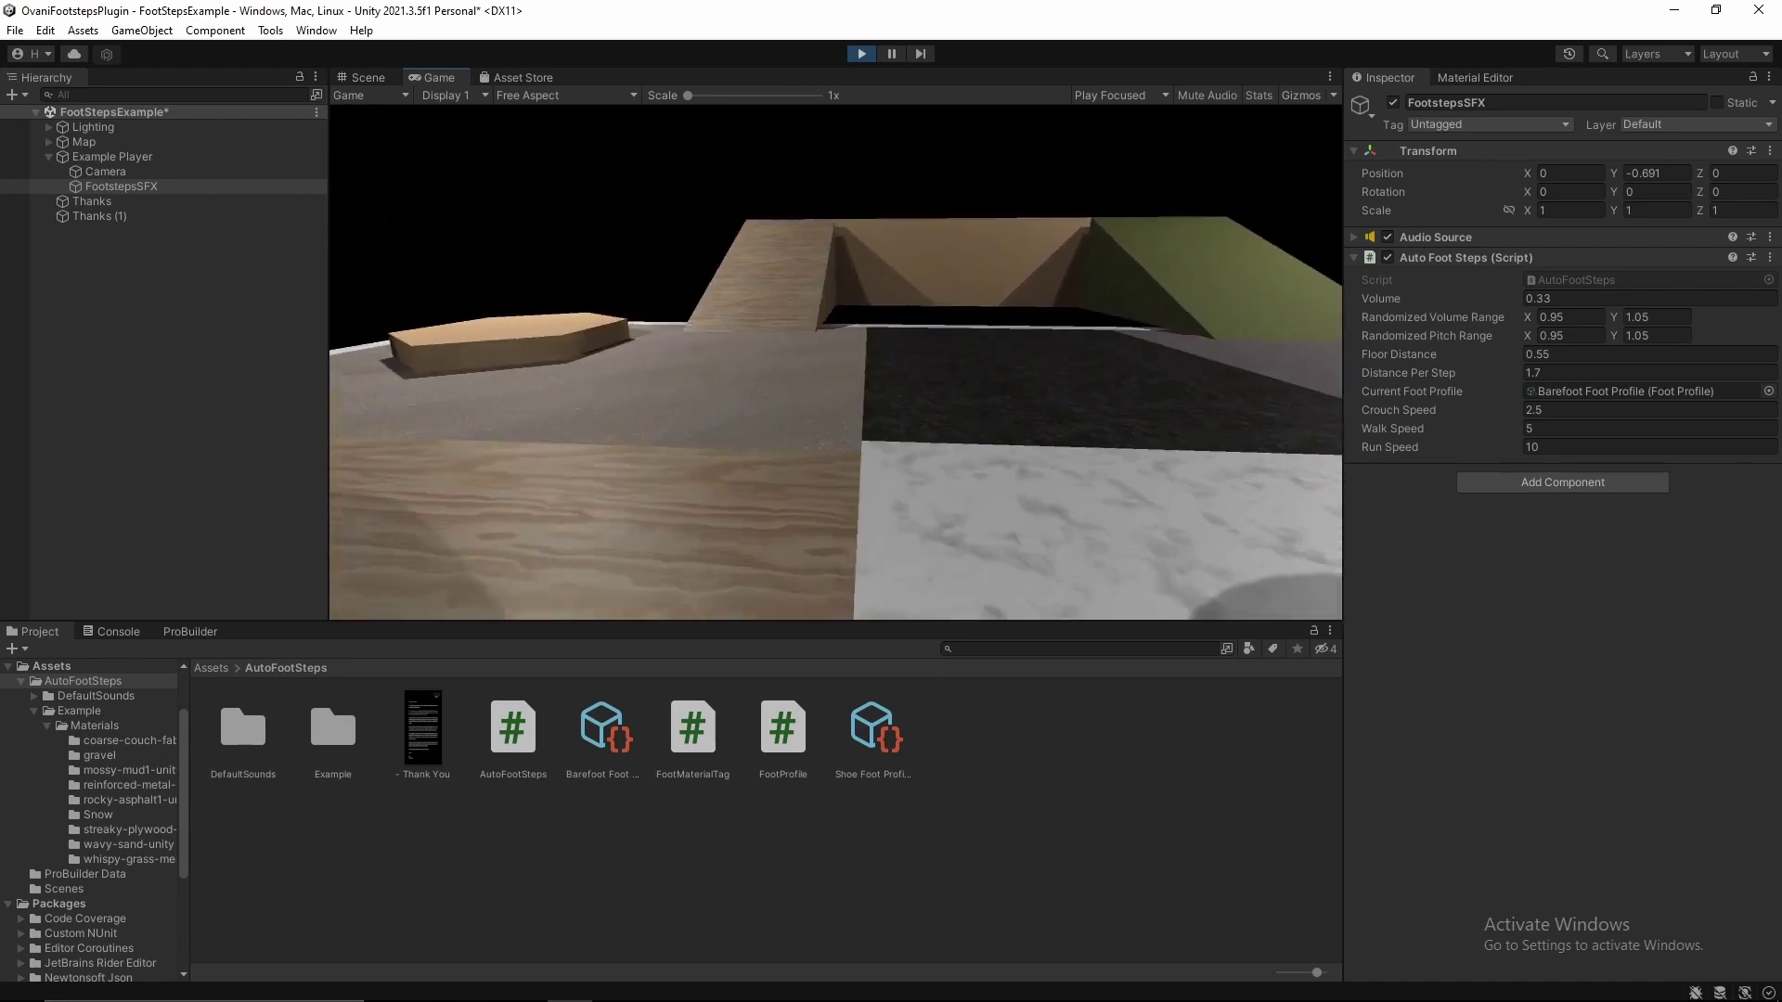
key("w")
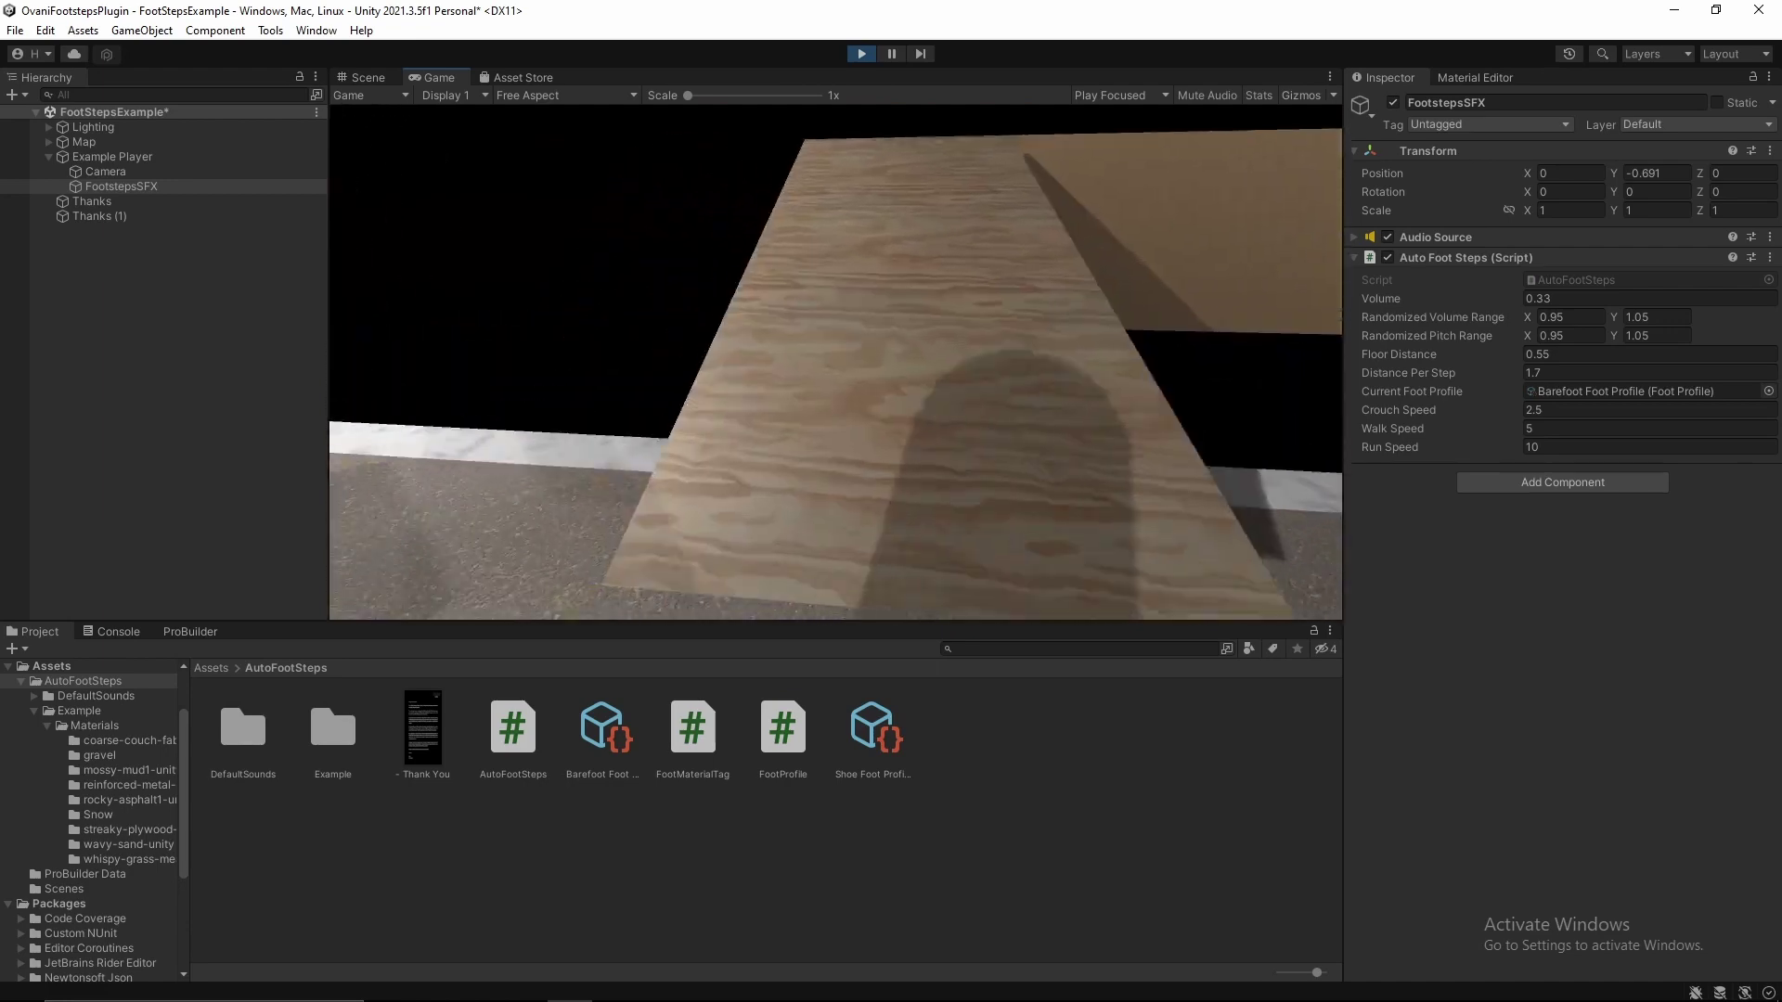
key("w")
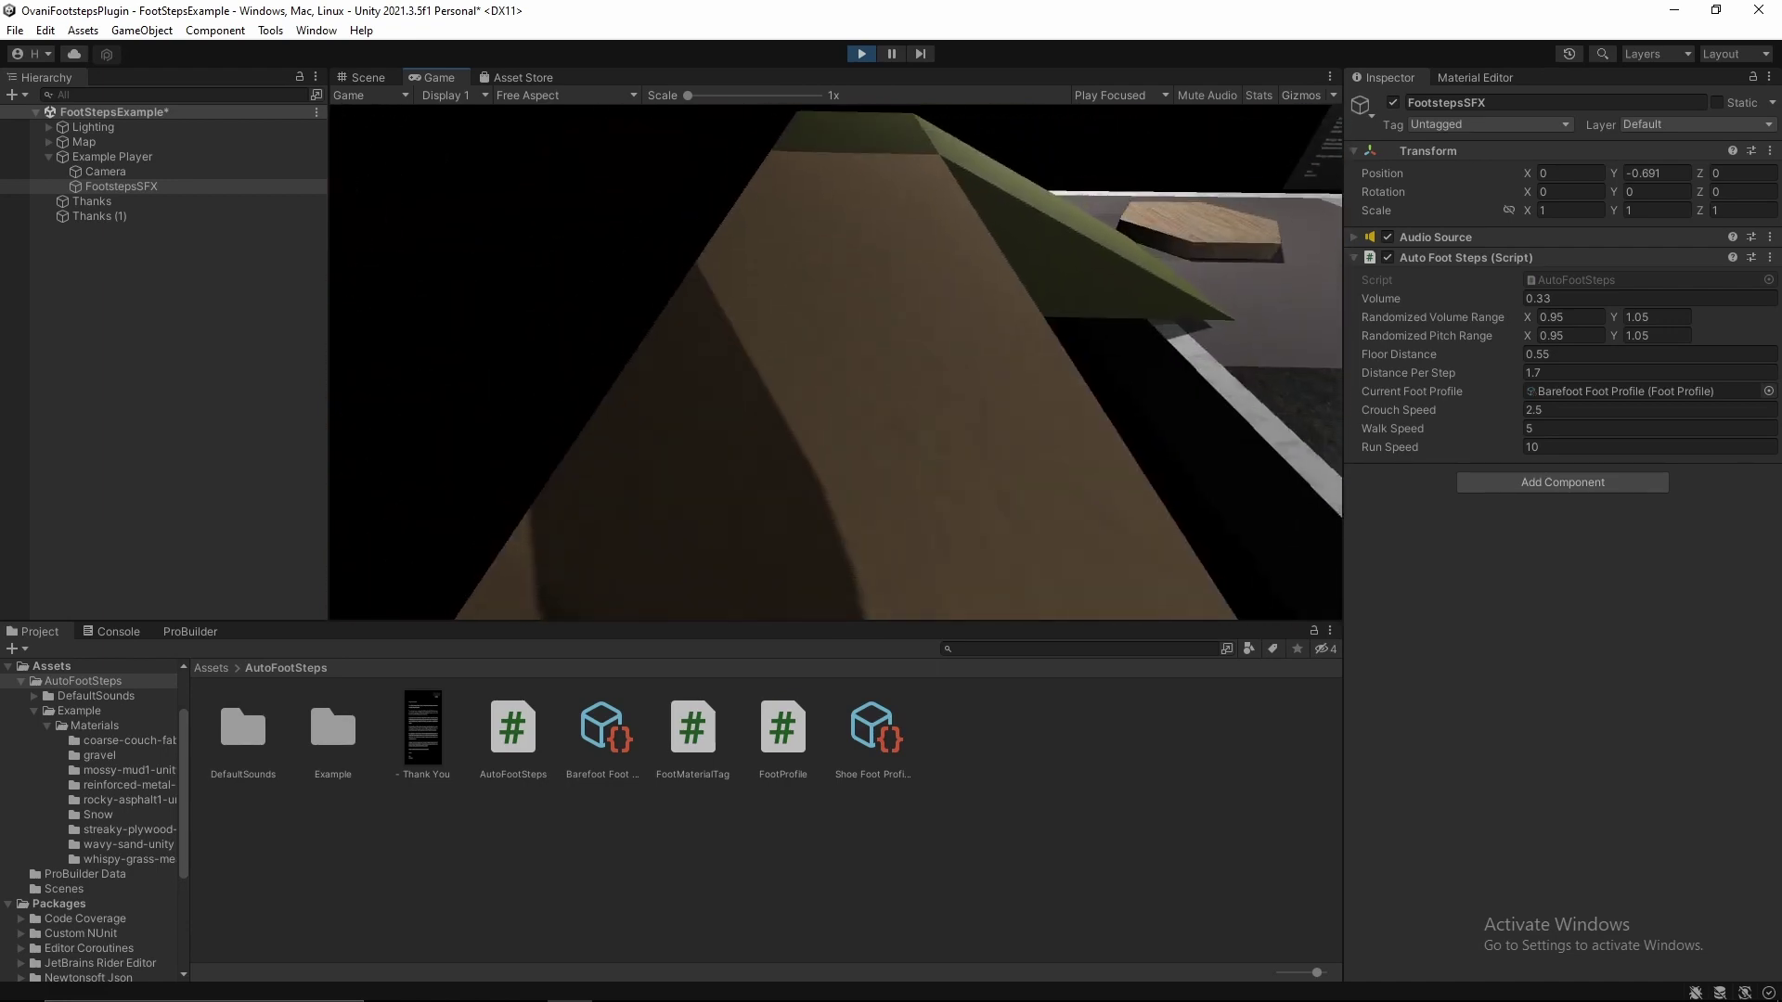
key("w")
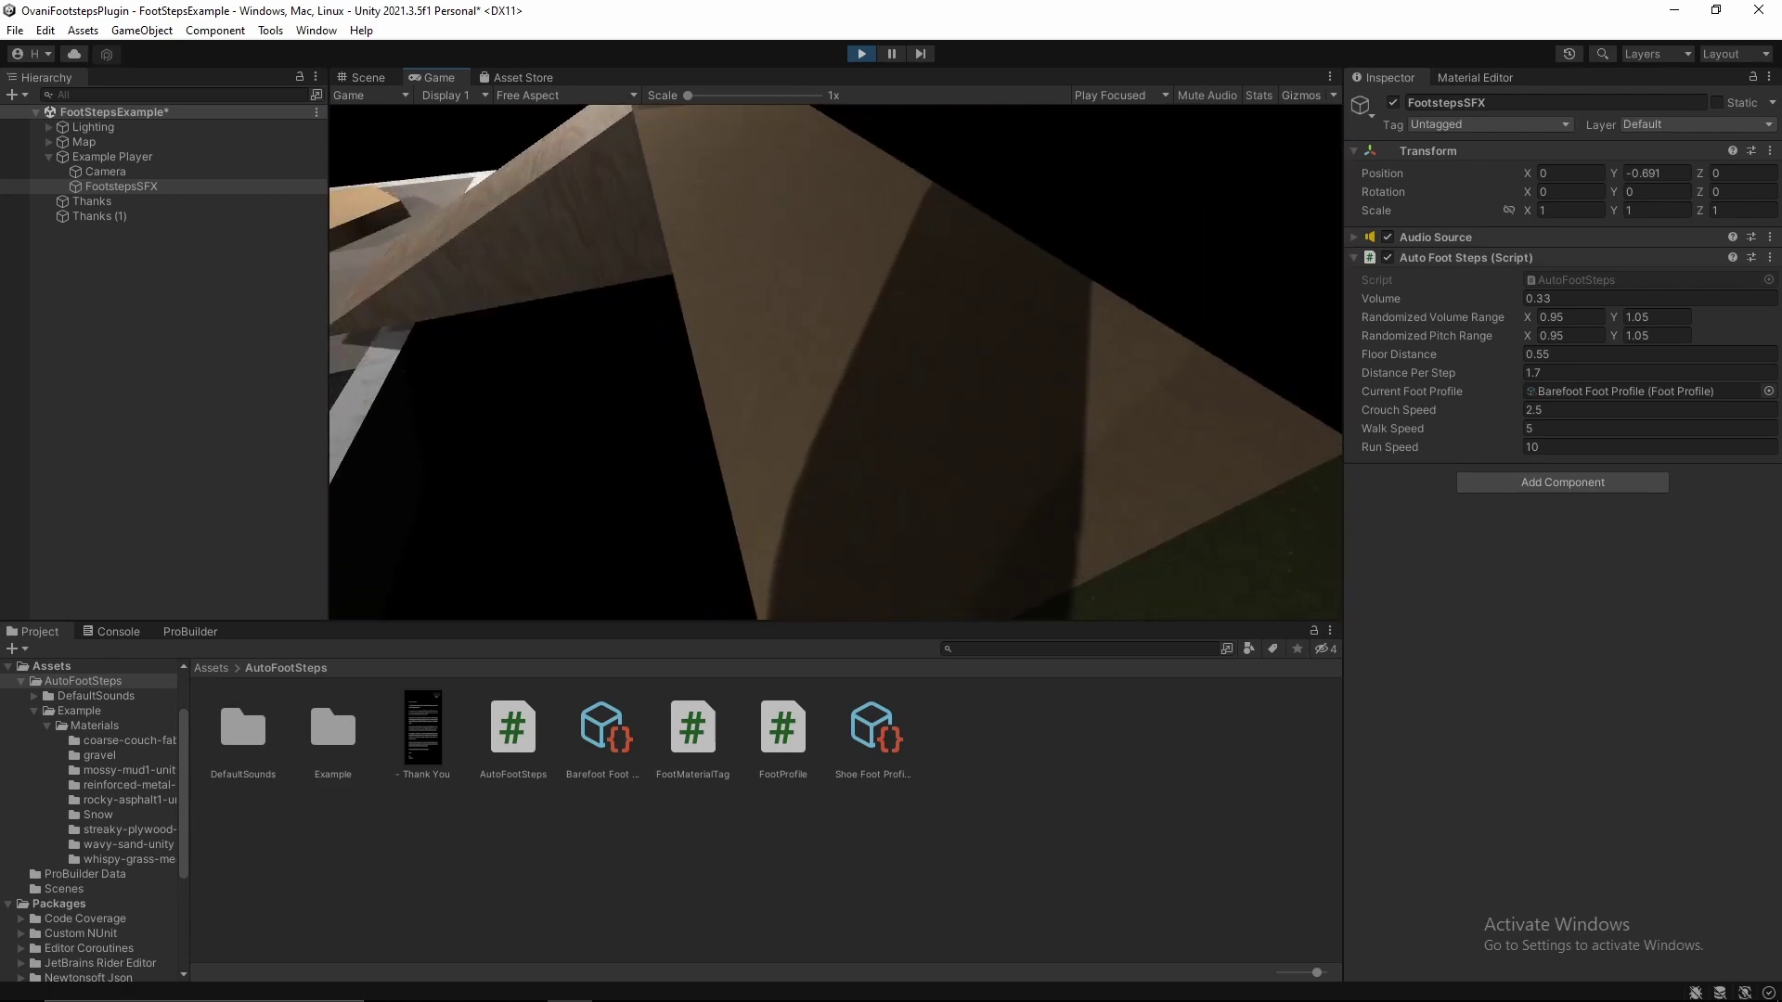